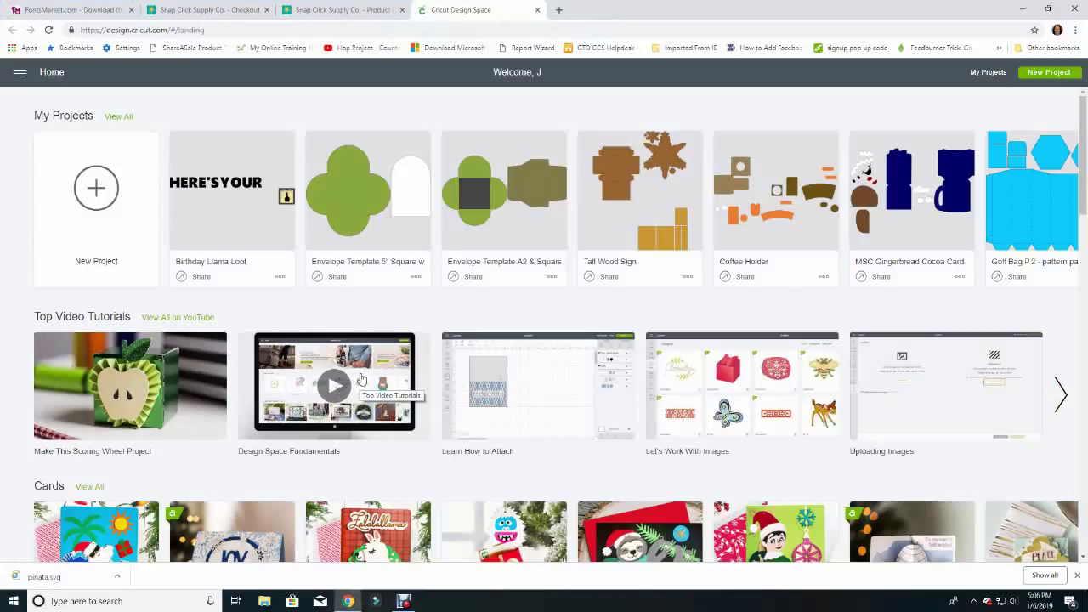
Start a new blank project
{"action": "left_click", "coordinate": [20, 74]}
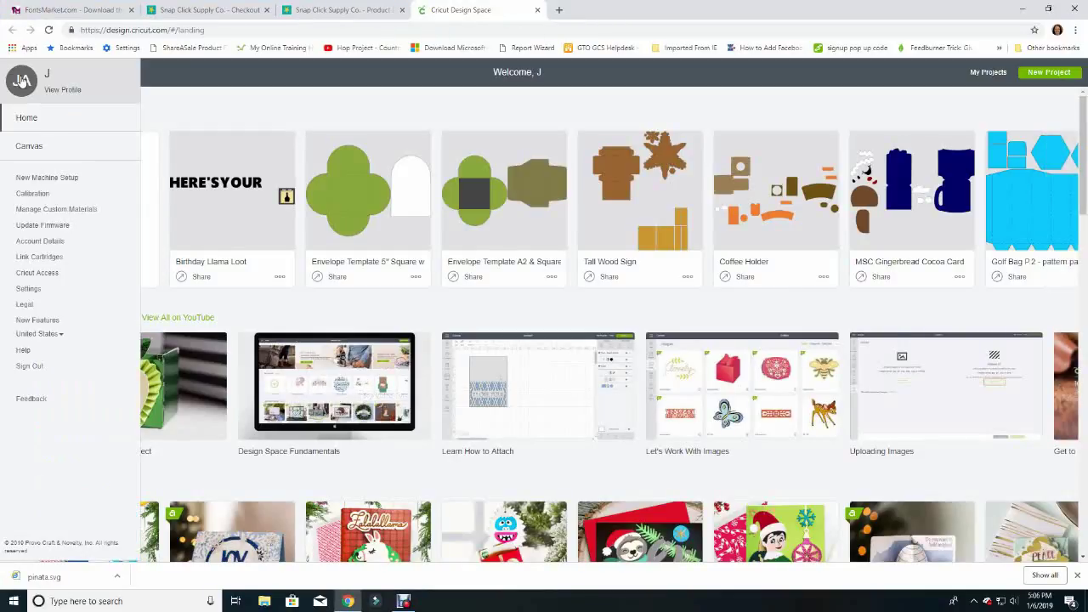
{"action": "left_click", "coordinate": [280, 104]}
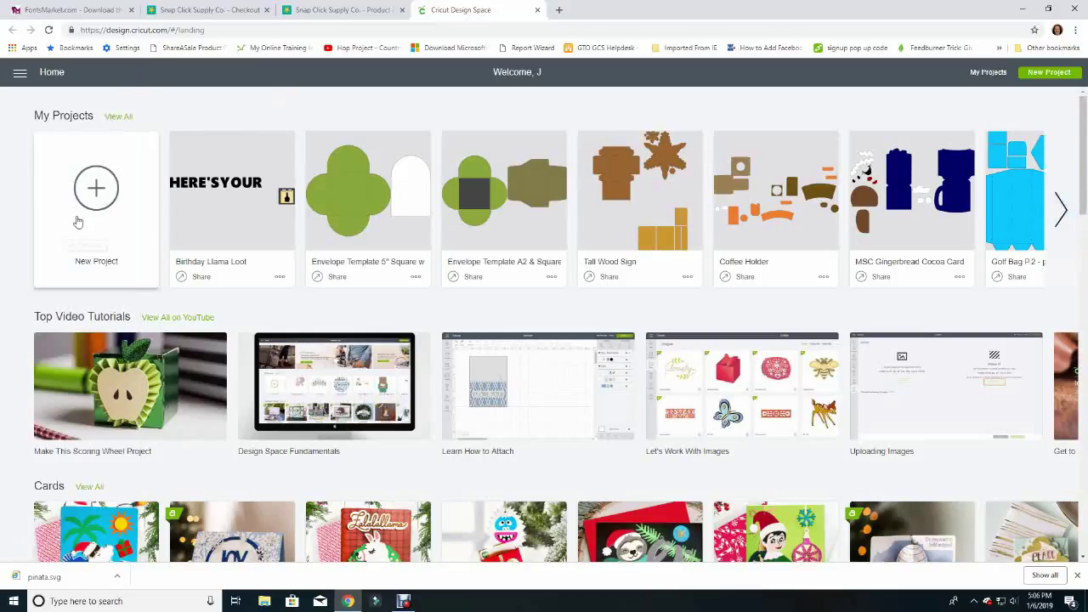
{"action": "left_click", "coordinate": [97, 196]}
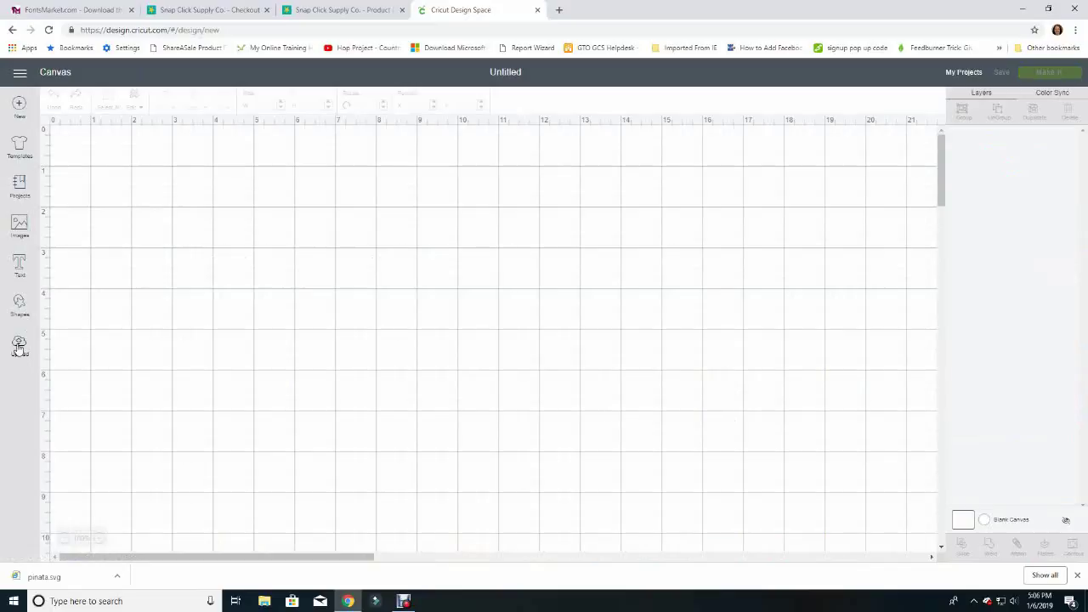
Choose pinata.svg from the Downloads folder as the image to upload
{"action": "left_click", "coordinate": [18, 345]}
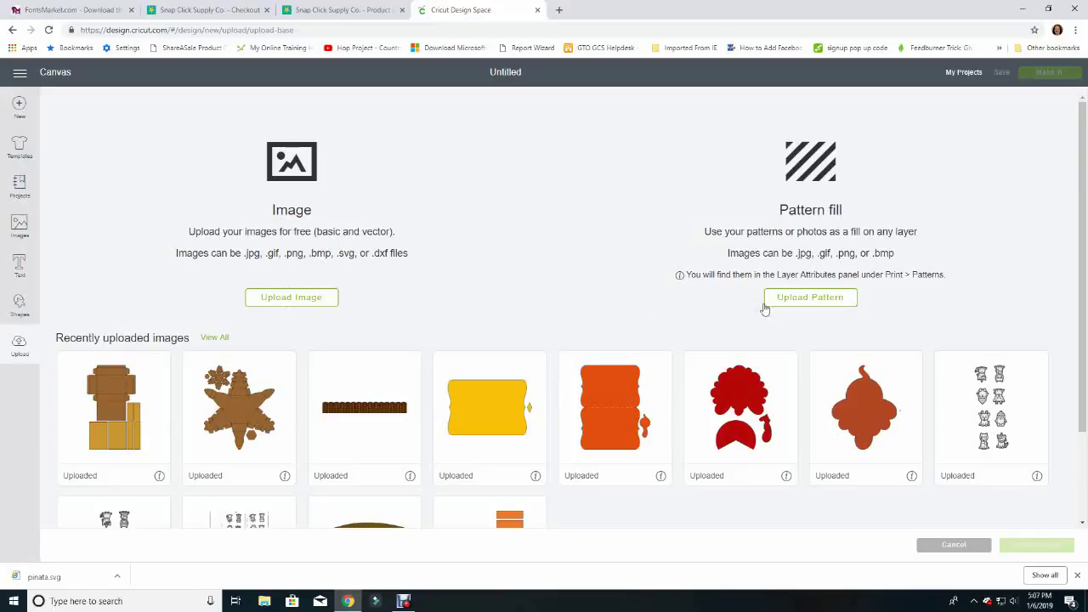
{"action": "left_click", "coordinate": [288, 299]}
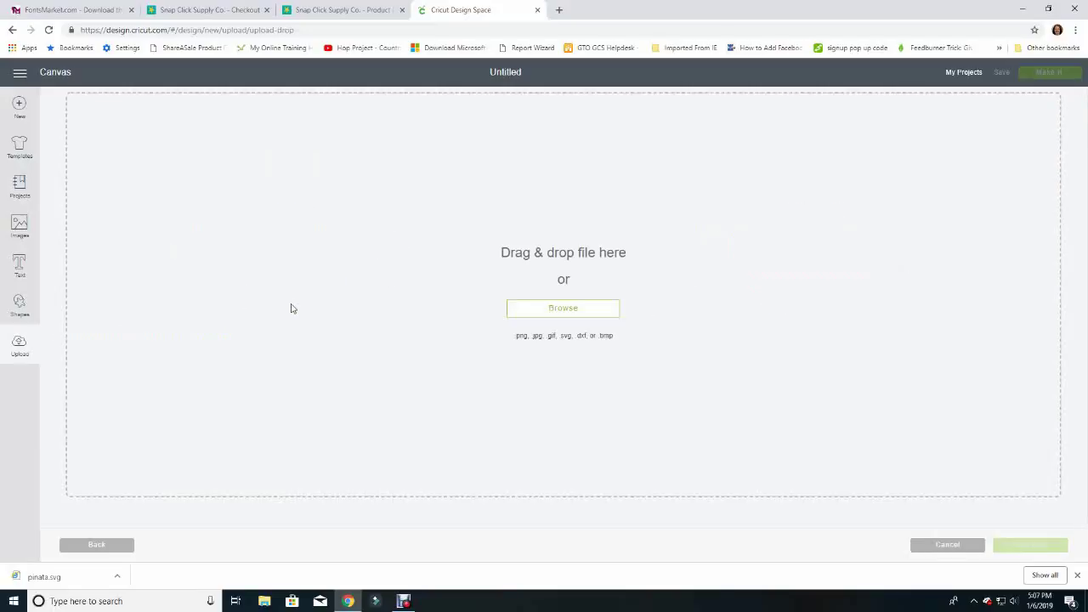
{"action": "left_click", "coordinate": [549, 311]}
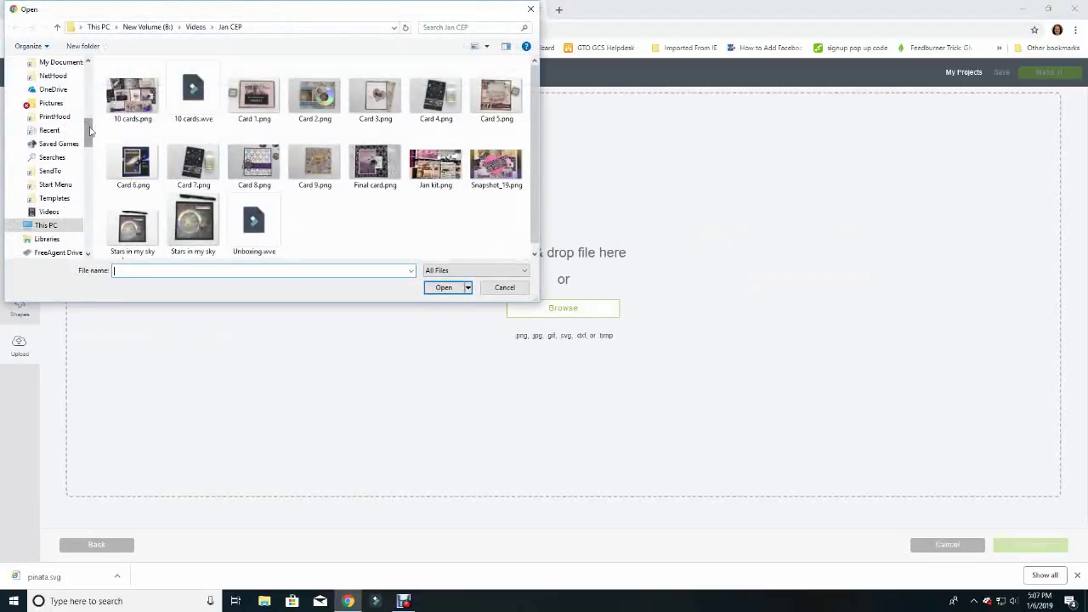
{"action": "left_click_drag", "start_coordinate": [90, 129], "coordinate": [90, 114]}
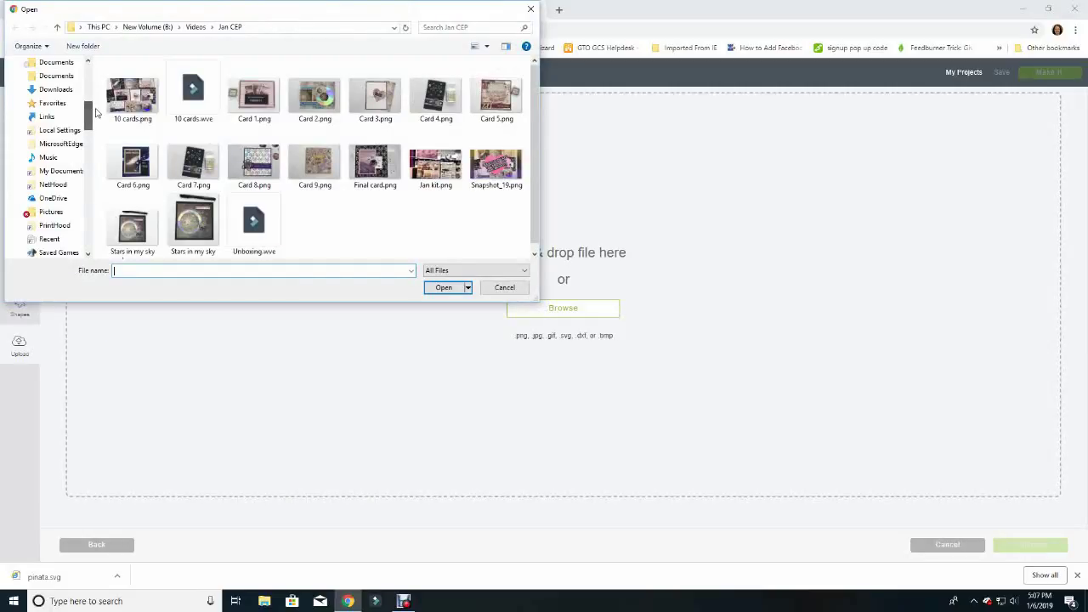
{"action": "left_click", "coordinate": [71, 94]}
{"action": "left_click", "coordinate": [130, 103]}
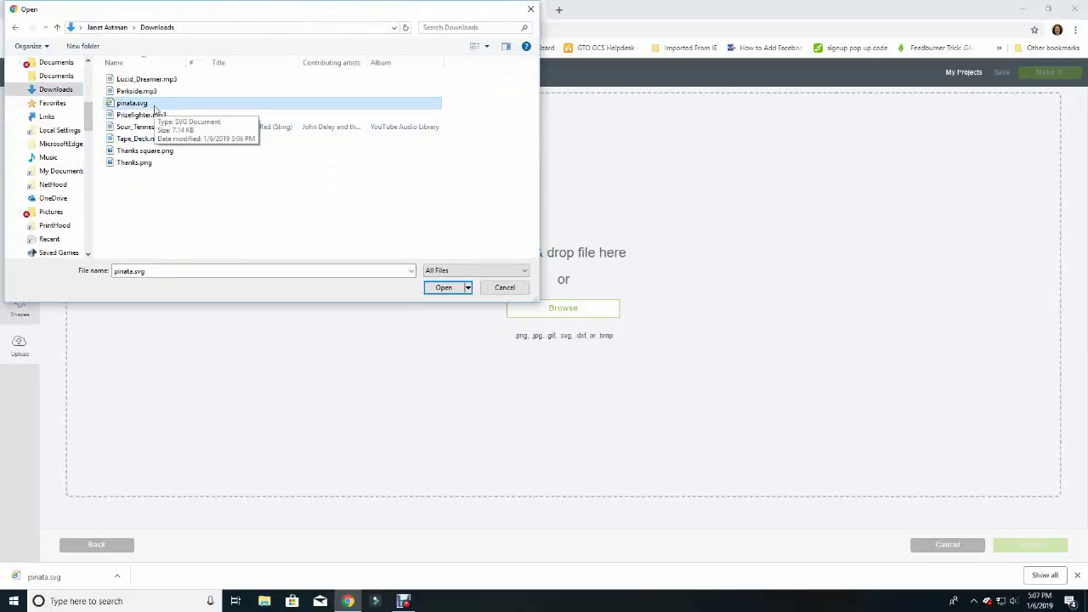
{"action": "left_click", "coordinate": [442, 289]}
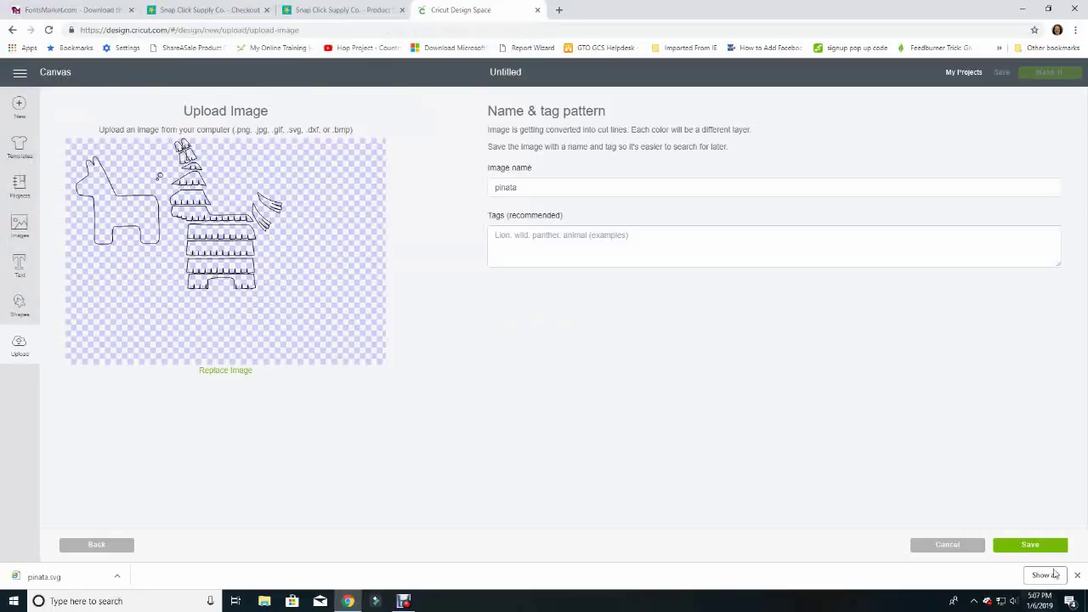
Save the upload under the image name pinata and insert it onto the canvas
{"action": "left_click", "coordinate": [1026, 549]}
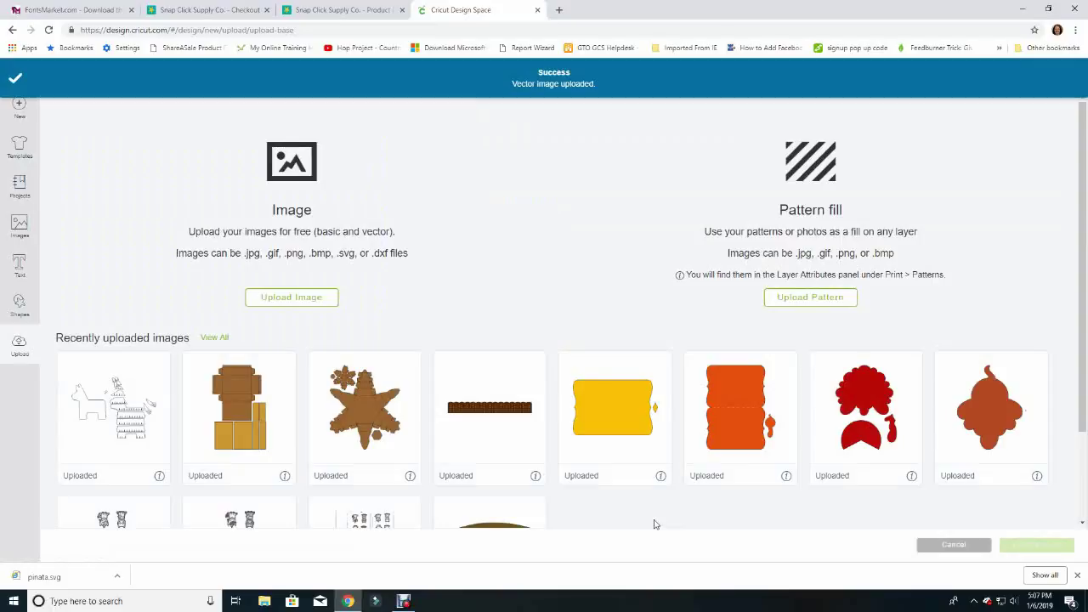
{"action": "left_click", "coordinate": [115, 429]}
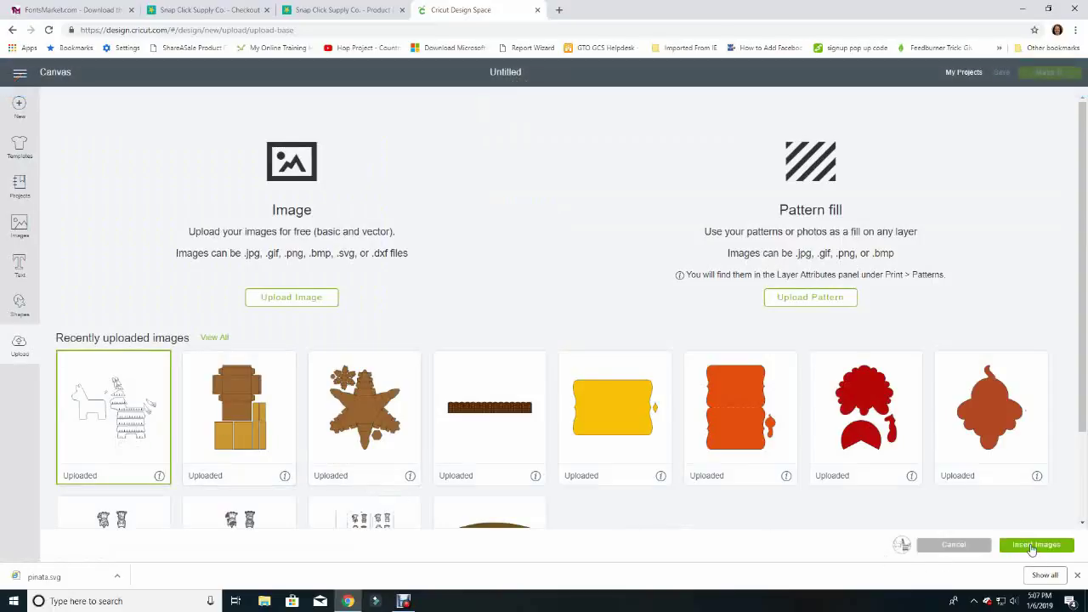
{"action": "left_click", "coordinate": [1035, 545]}
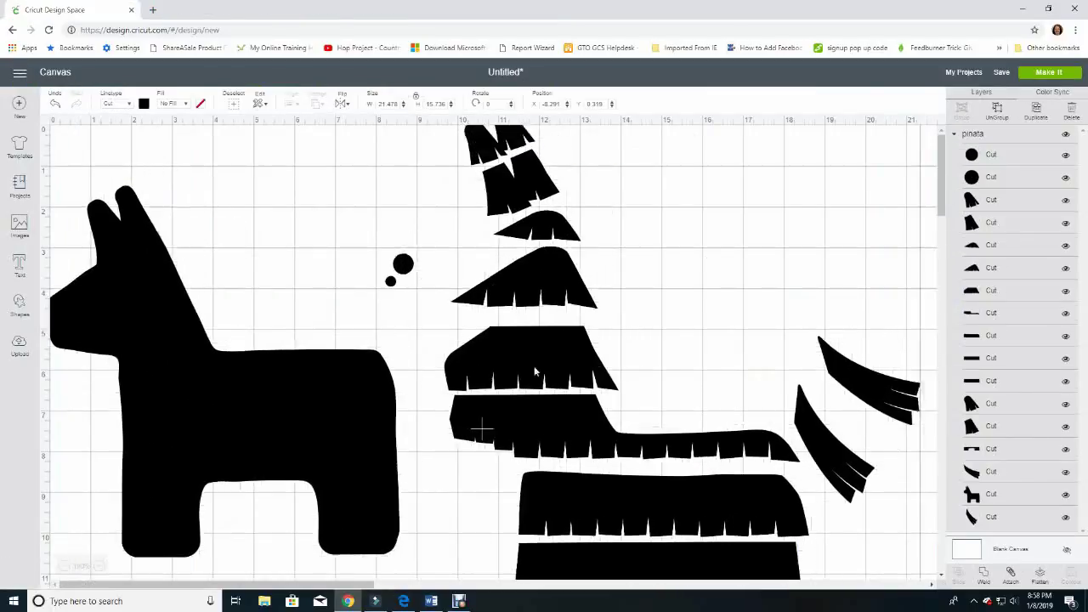
Scale the whole piñata group down proportionally to about 8.5 by 6.25 inches at the canvas's upper-left corner
{"action": "left_click_drag", "start_coordinate": [534, 366], "coordinate": [579, 322]}
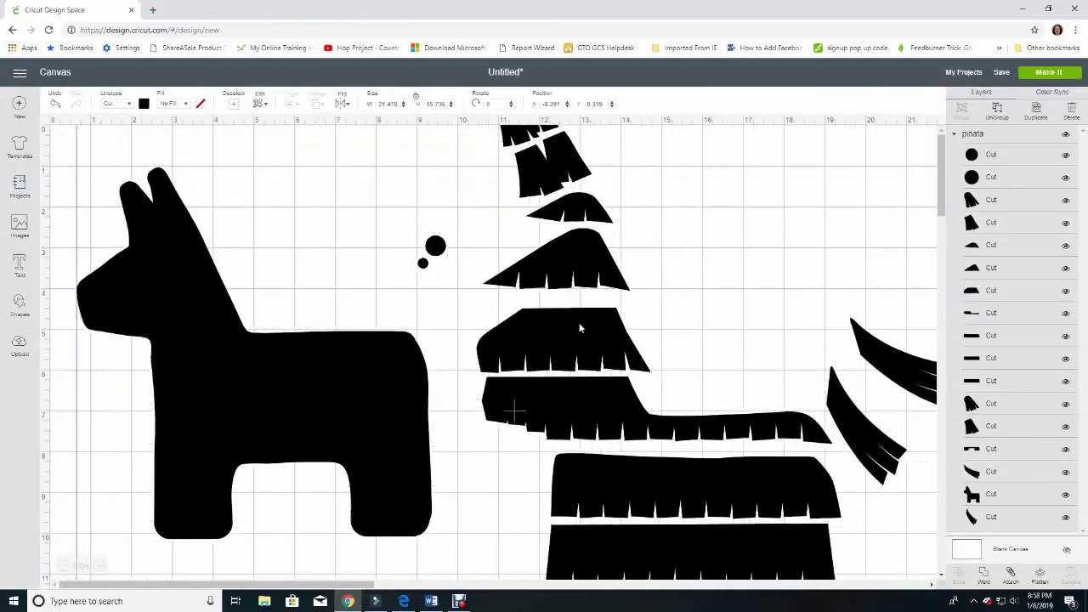
{"action": "left_click", "coordinate": [64, 566]}
{"action": "left_click", "coordinate": [63, 566]}
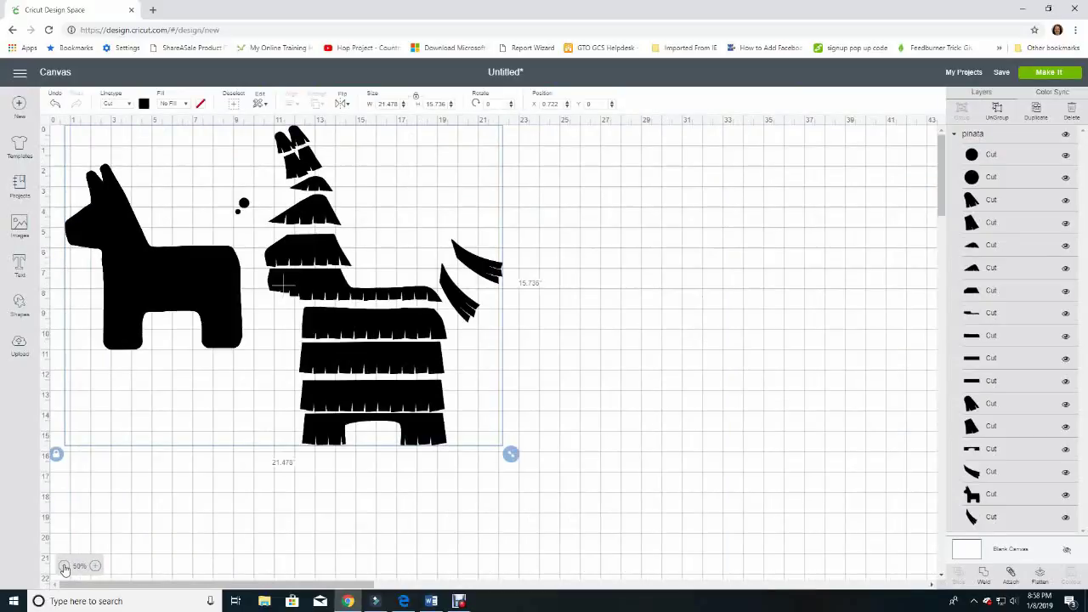
{"action": "left_click_drag", "start_coordinate": [217, 336], "coordinate": [267, 371]}
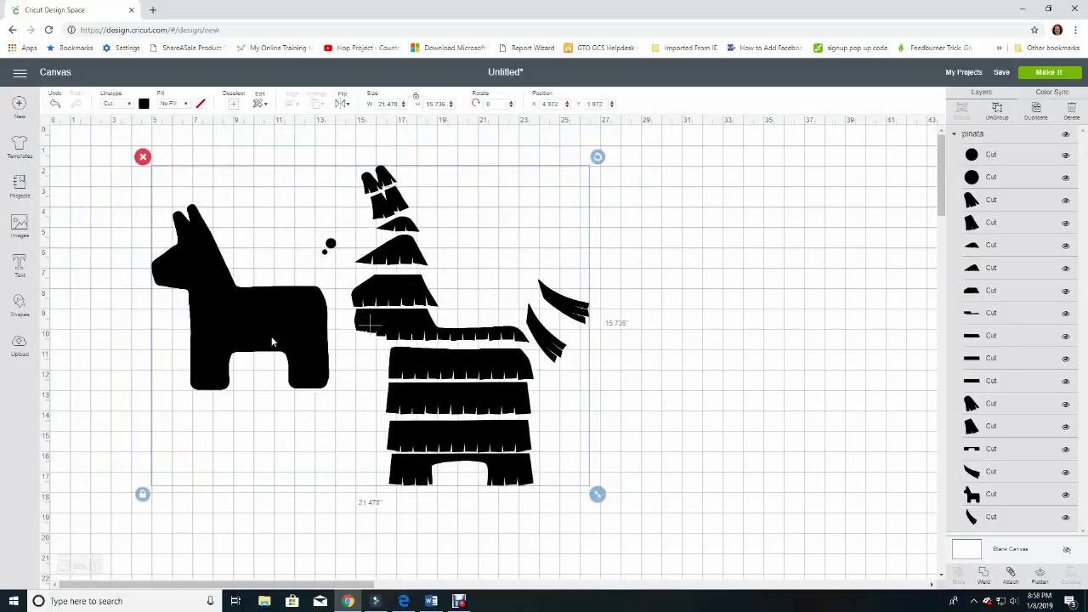
{"action": "left_click_drag", "start_coordinate": [298, 332], "coordinate": [195, 253]}
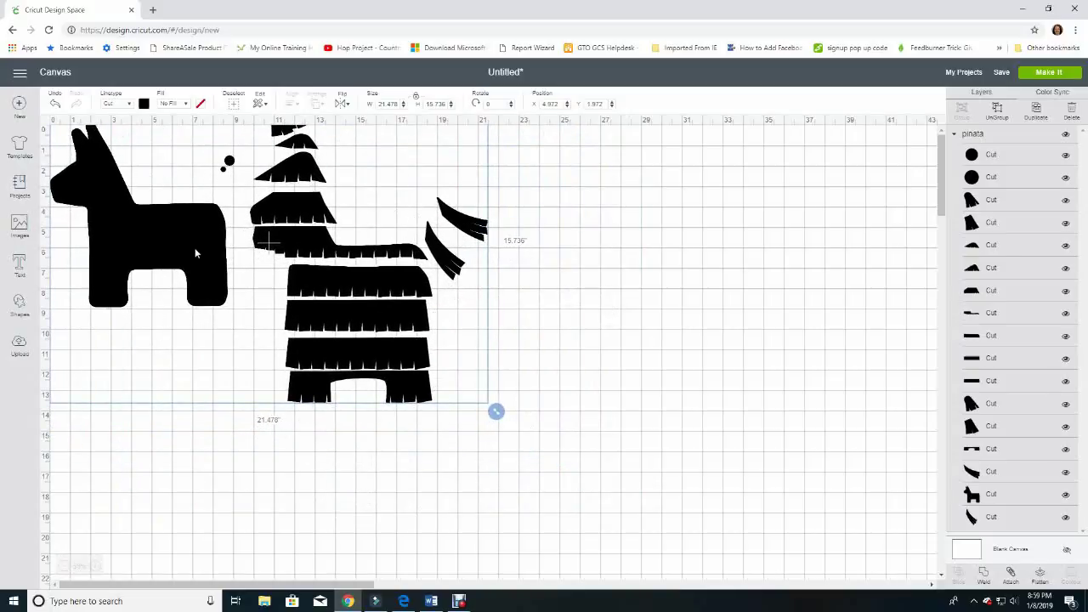
{"action": "left_click_drag", "start_coordinate": [195, 253], "coordinate": [195, 263]}
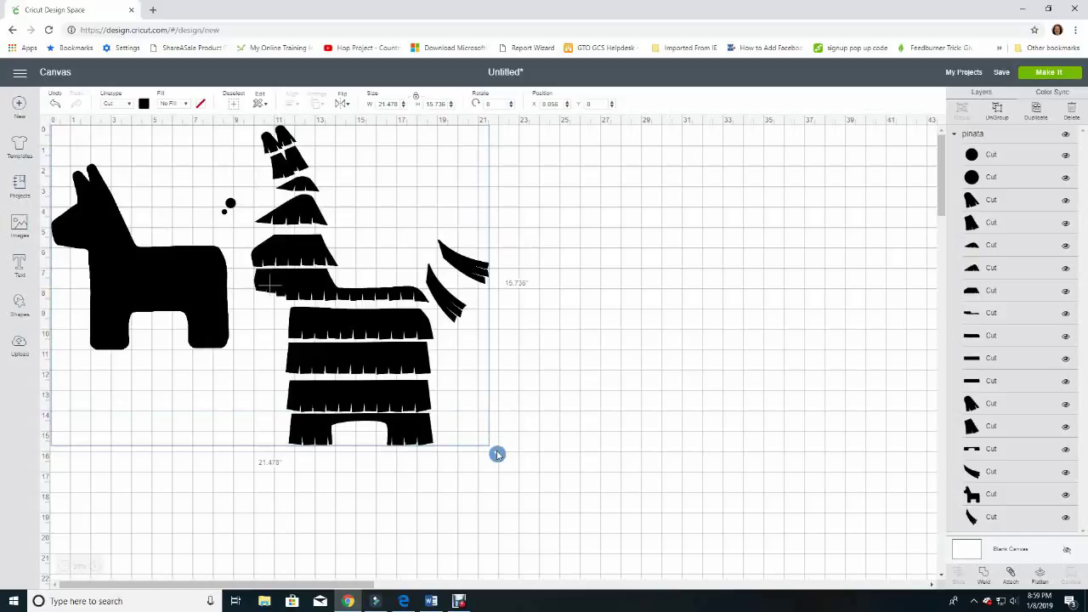
{"action": "left_click_drag", "start_coordinate": [499, 456], "coordinate": [233, 262]}
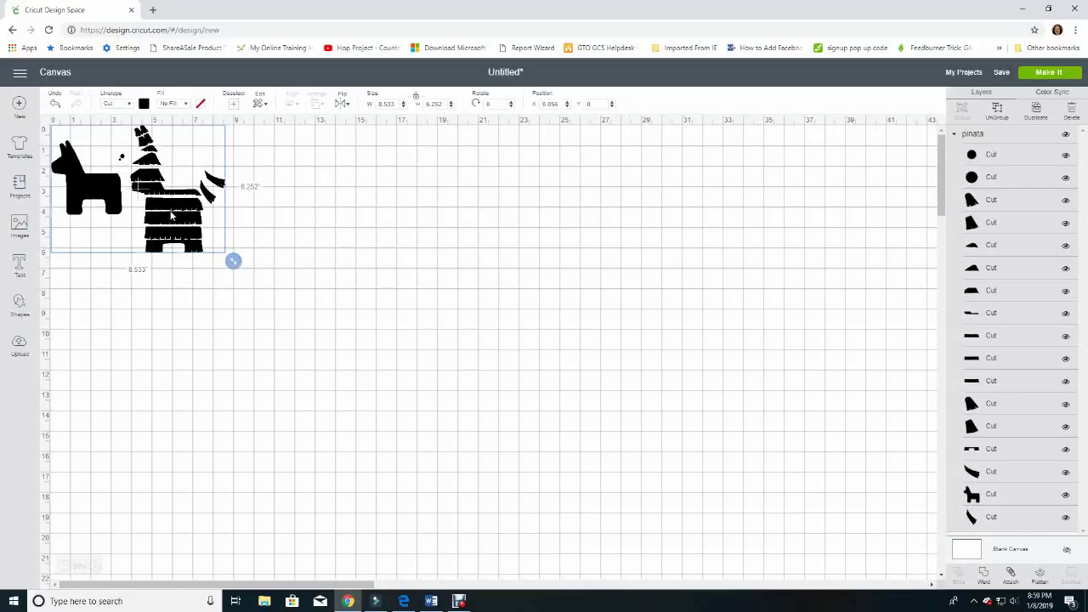
Reposition the piñata group on the canvas to about X 2.1, Y 0.8 inches
{"action": "left_click_drag", "start_coordinate": [102, 204], "coordinate": [142, 226]}
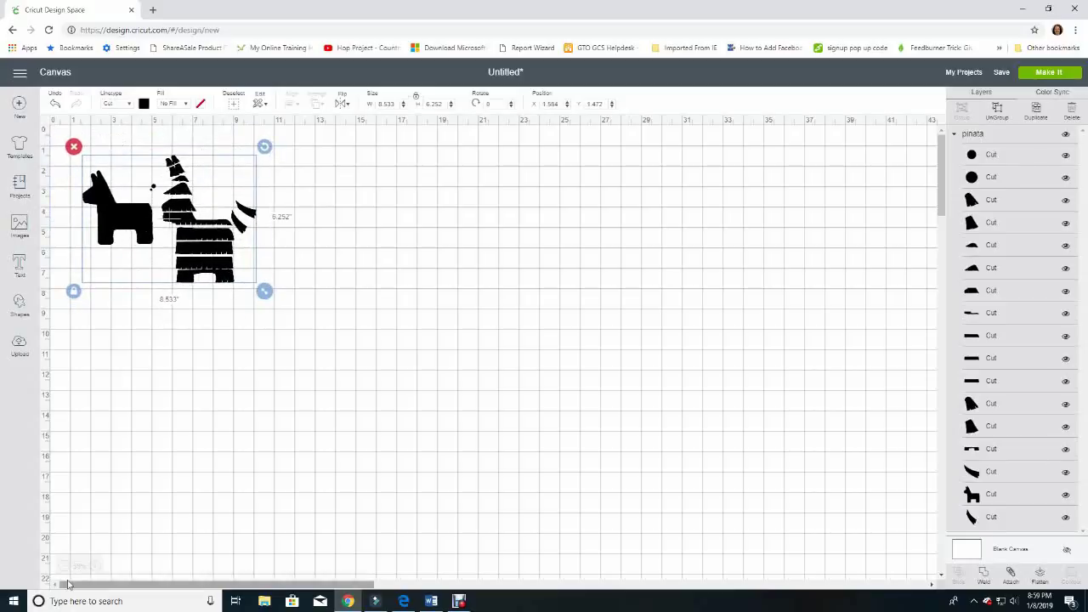
{"action": "left_click", "coordinate": [96, 567]}
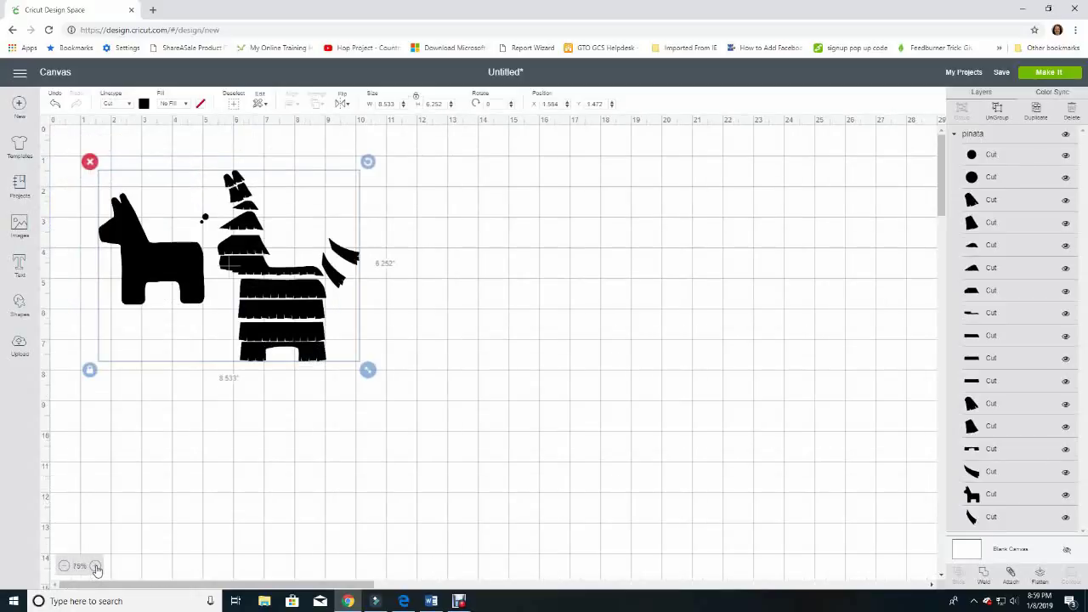
{"action": "left_click", "coordinate": [96, 567]}
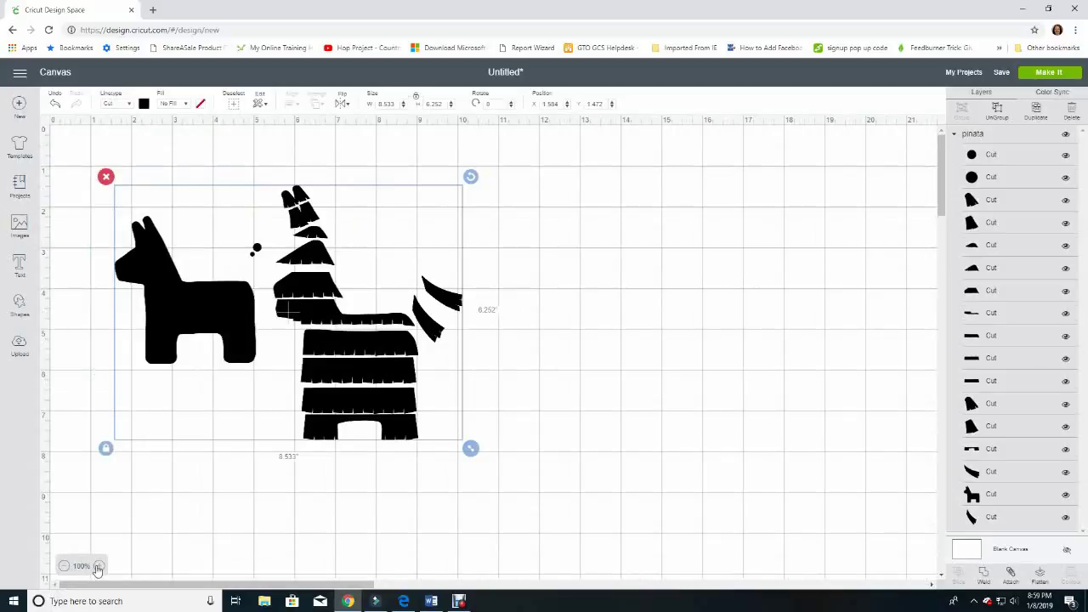
{"action": "left_click", "coordinate": [98, 567]}
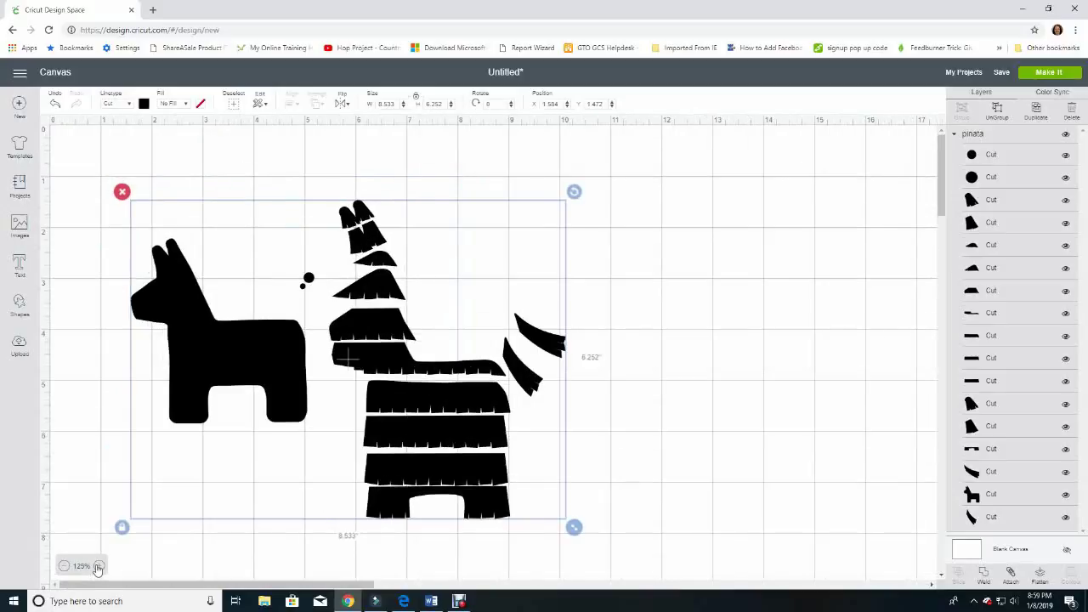
{"action": "left_click_drag", "start_coordinate": [434, 428], "coordinate": [355, 329]}
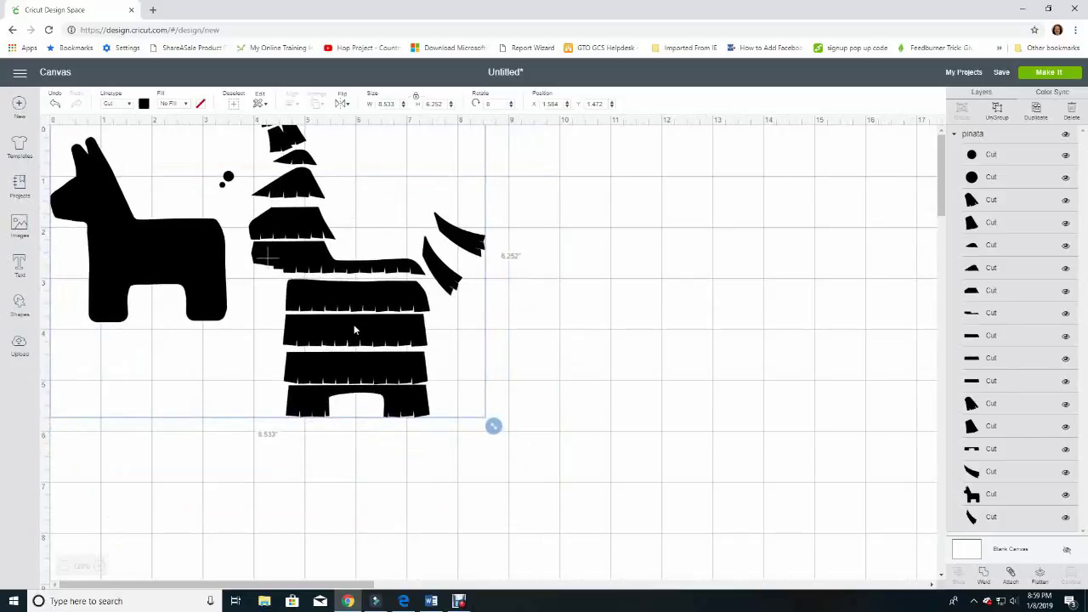
{"action": "left_click_drag", "start_coordinate": [357, 331], "coordinate": [462, 396]}
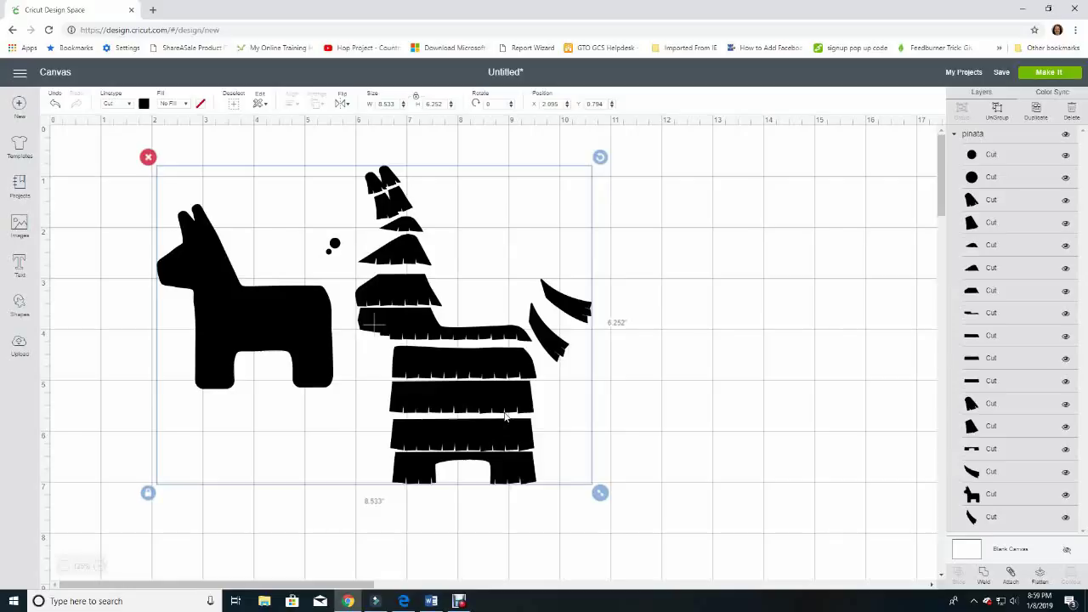
Ungroup the piñata pieces and move the solid body silhouette away from the fringe pieces
{"action": "right_click", "coordinate": [313, 336]}
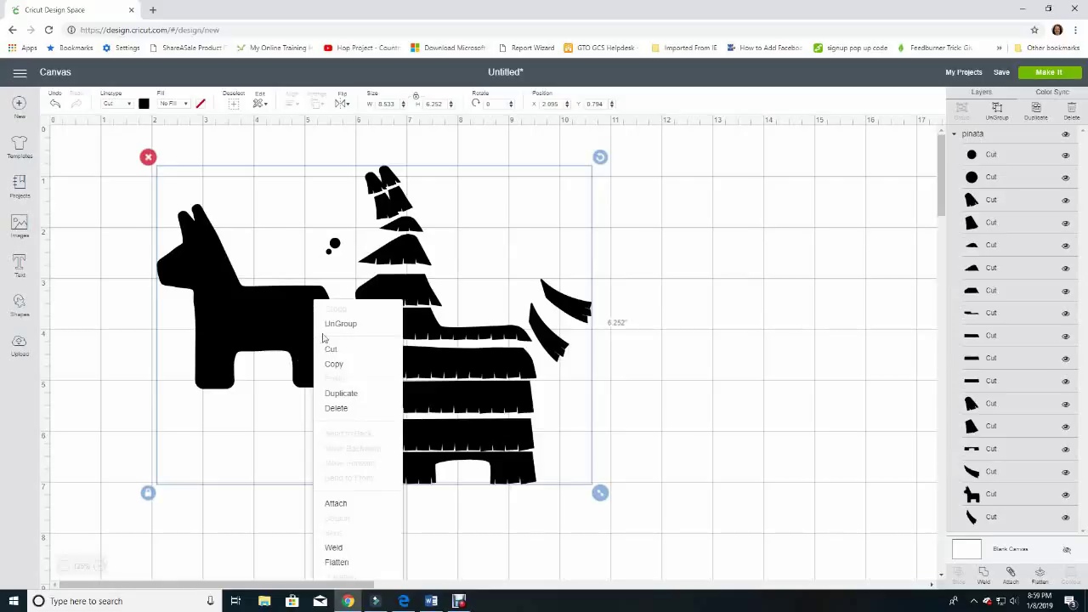
{"action": "left_click", "coordinate": [353, 330]}
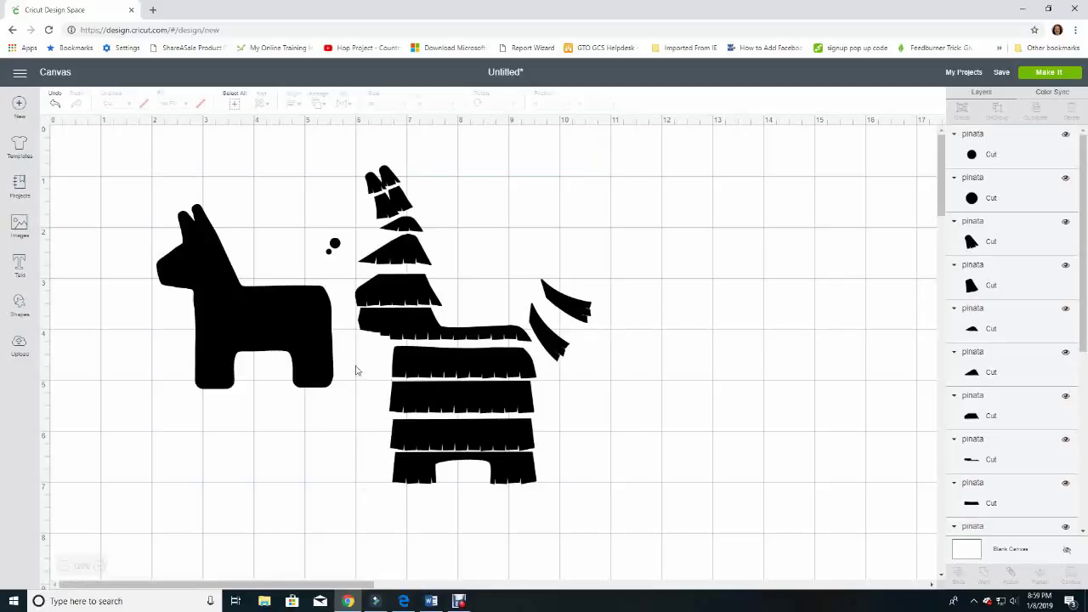
{"action": "left_click", "coordinate": [237, 361]}
{"action": "left_click_drag", "start_coordinate": [226, 369], "coordinate": [237, 340]}
Delete the two small circles between the body silhouette and the fringe pieces
{"action": "left_click_drag", "start_coordinate": [318, 230], "coordinate": [340, 256]}
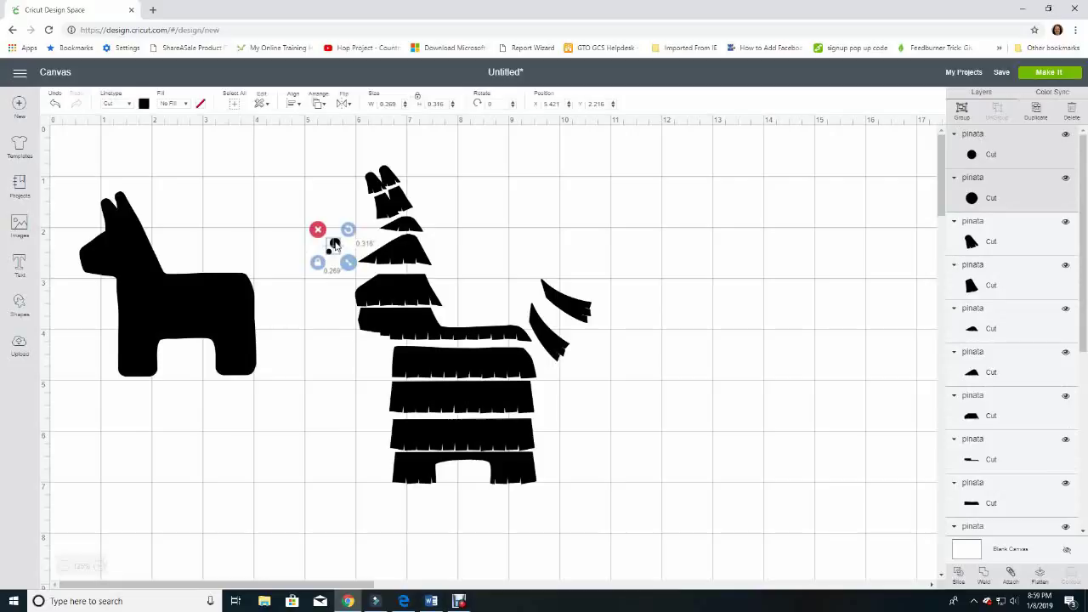
{"action": "key", "text": "Delete"}
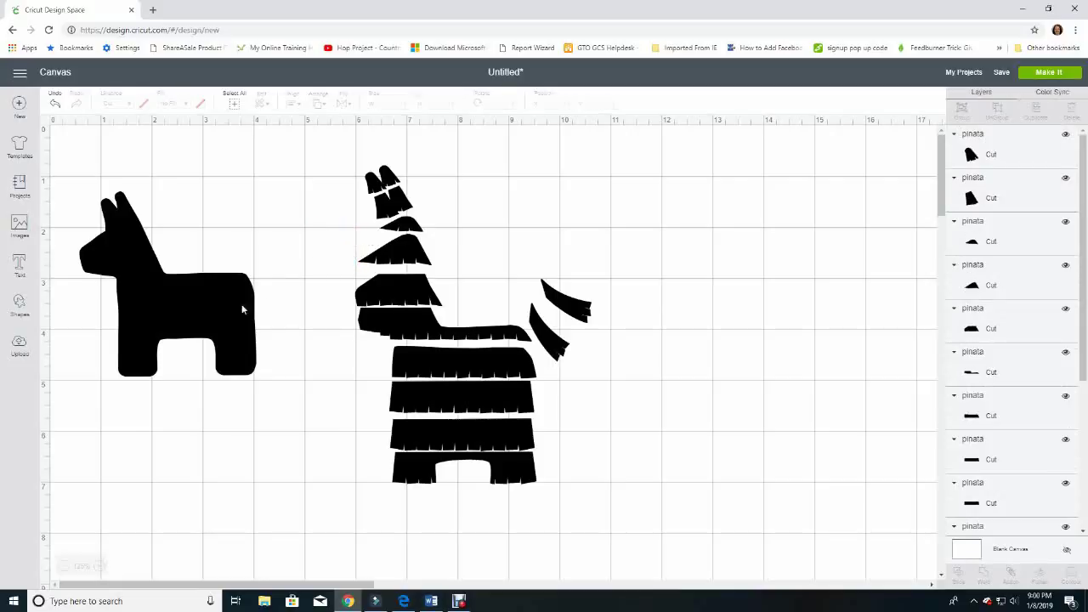
Move the solid body silhouette to about X 0.47, Y 0.56 inches and recolor it light blue
{"action": "left_click_drag", "start_coordinate": [227, 308], "coordinate": [222, 270]}
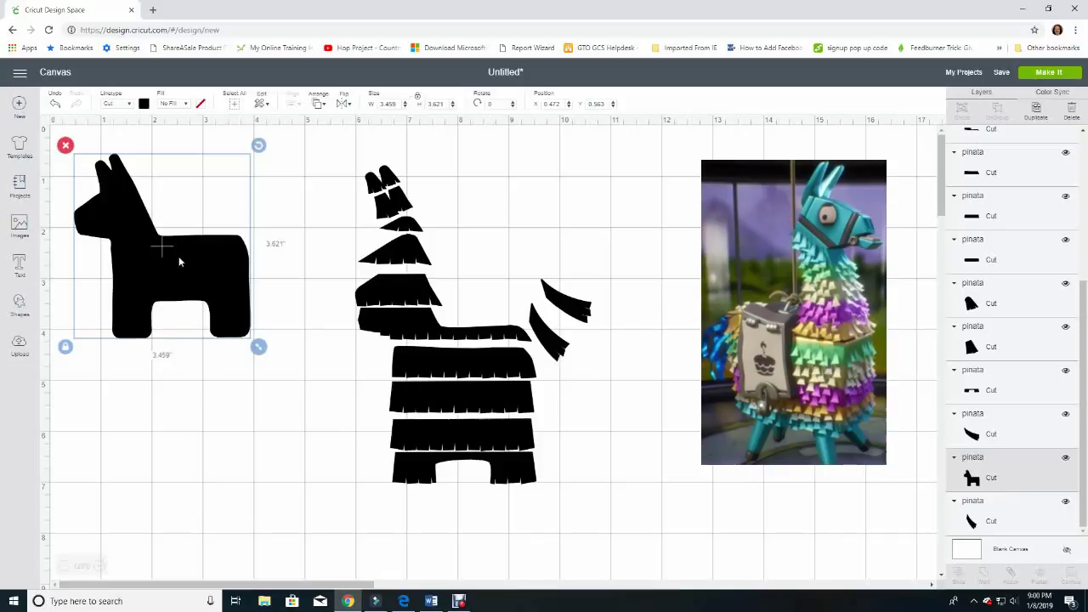
{"action": "left_click", "coordinate": [144, 104]}
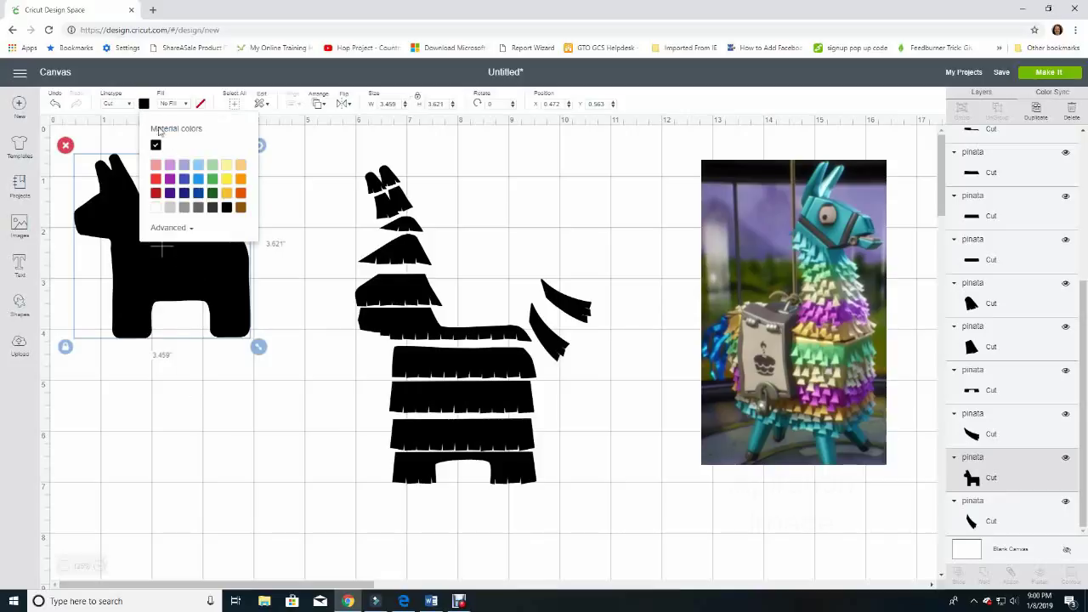
{"action": "left_click", "coordinate": [198, 165]}
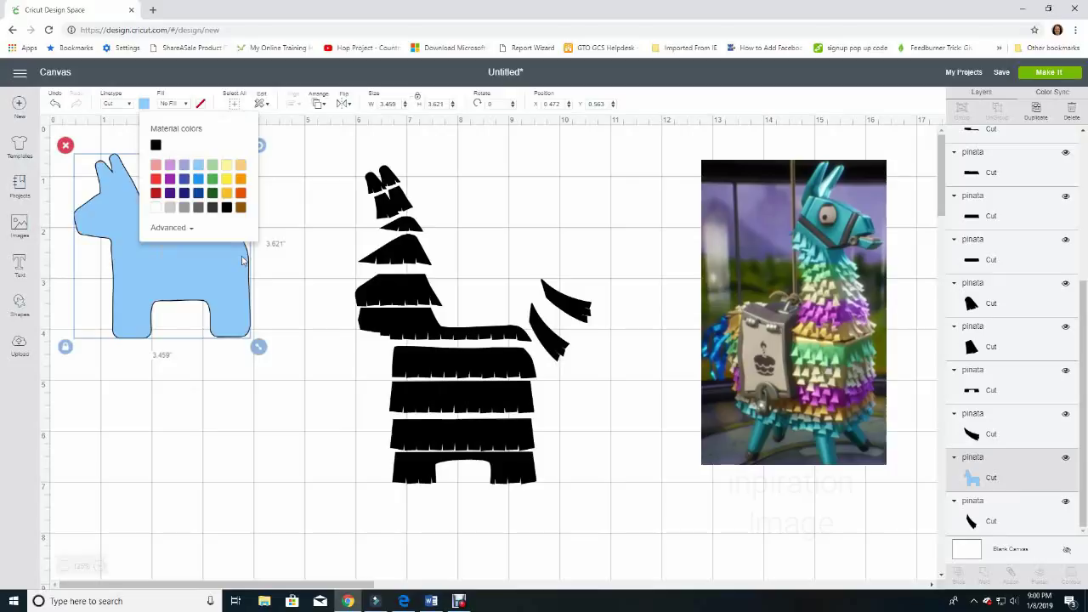
{"action": "left_click", "coordinate": [280, 250]}
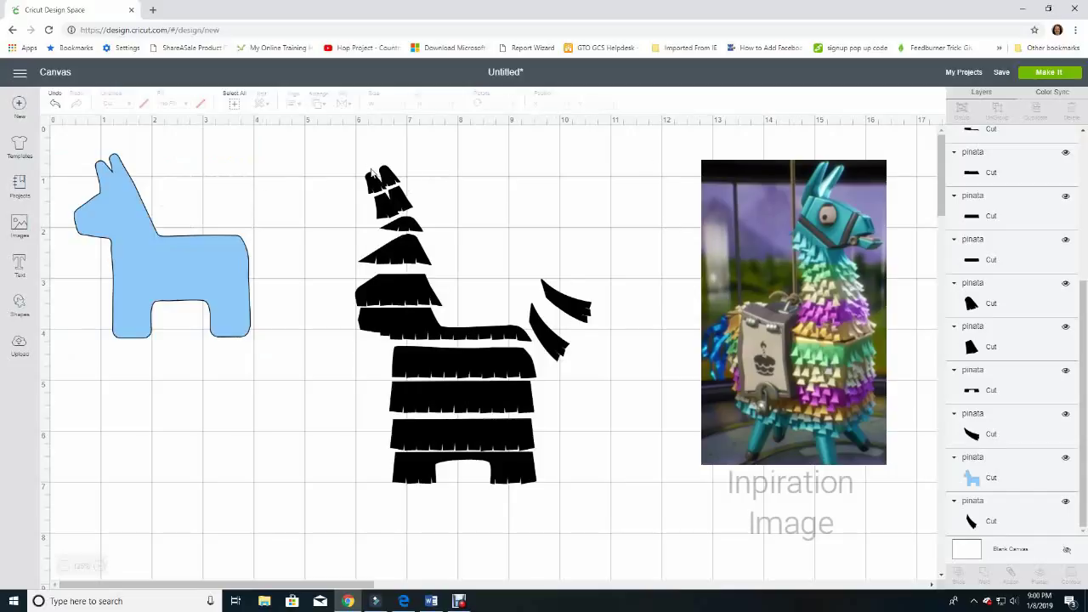
Recolor the ear, head and uppermost neck fringe pieces light blue
{"action": "left_click", "coordinate": [374, 182]}
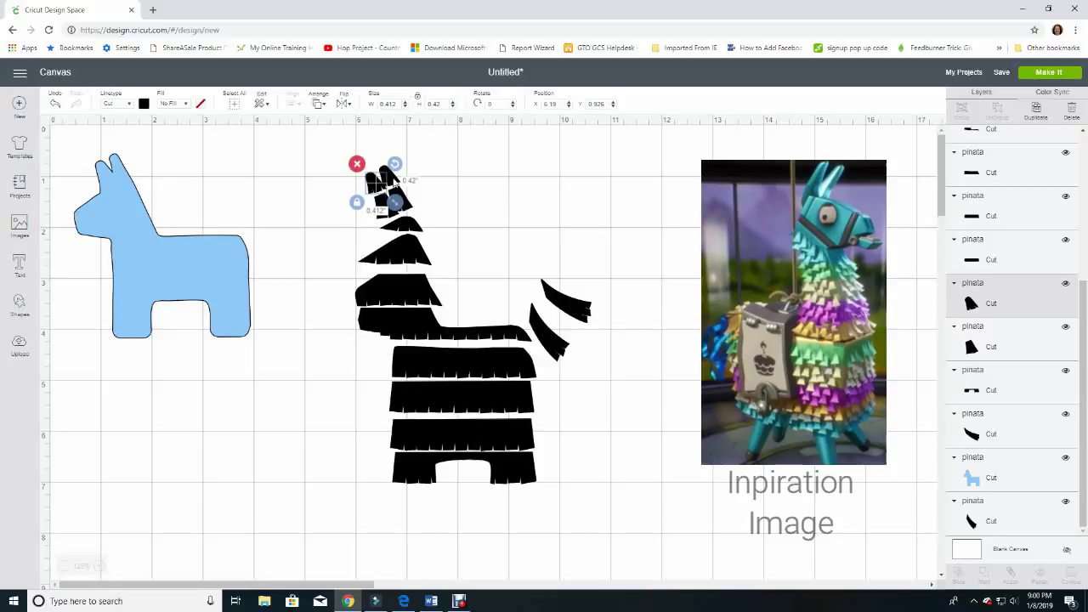
{"action": "left_click", "coordinate": [385, 202], "text": "shift"}
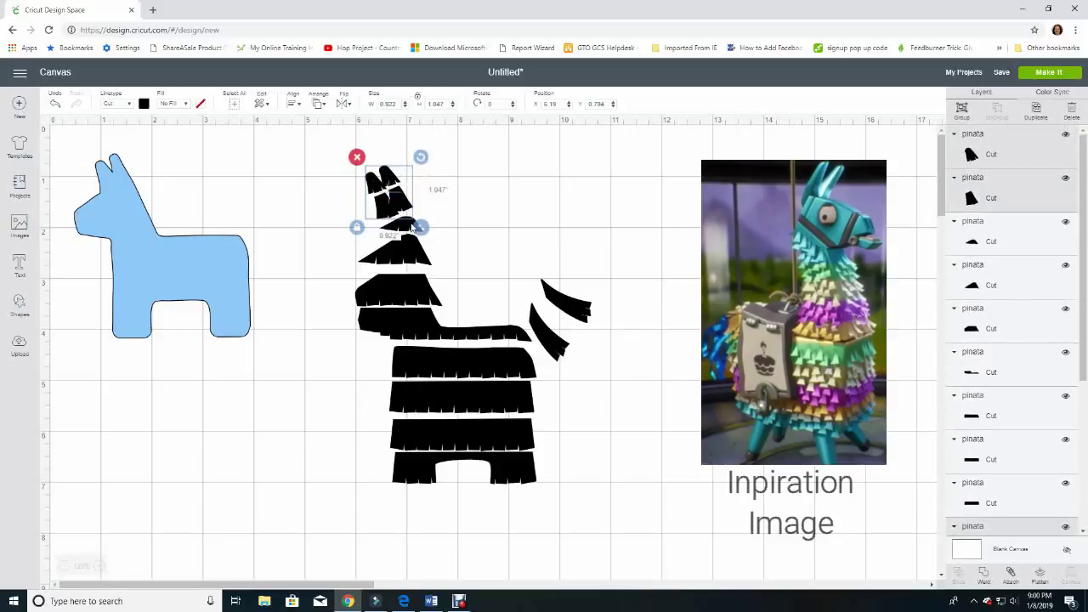
{"action": "left_click", "coordinate": [414, 260], "text": "shift"}
{"action": "left_click", "coordinate": [414, 266], "text": "shift"}
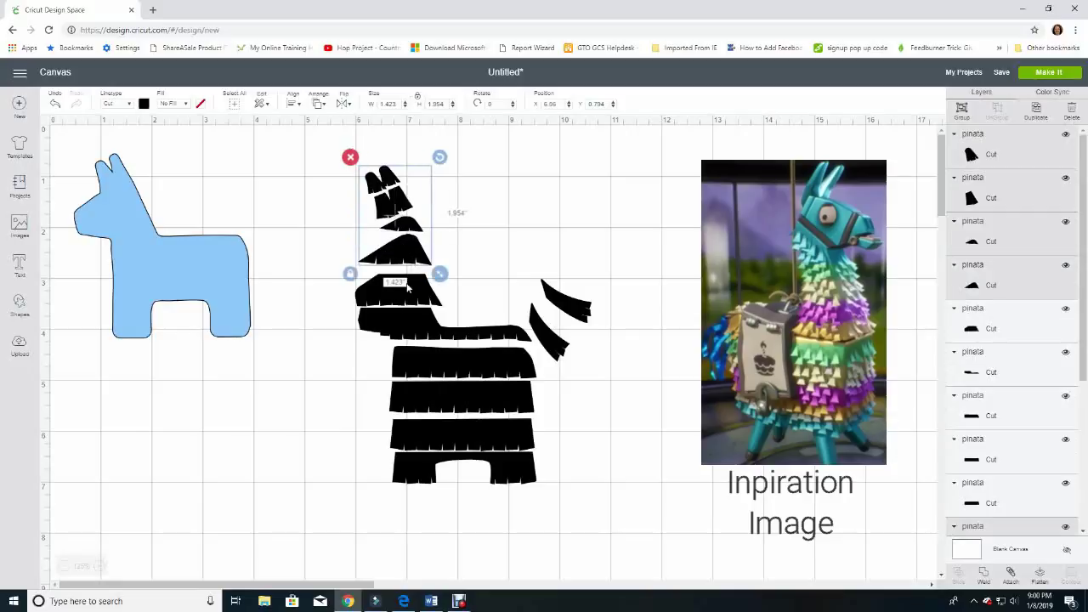
{"action": "left_click", "coordinate": [409, 289], "text": "shift"}
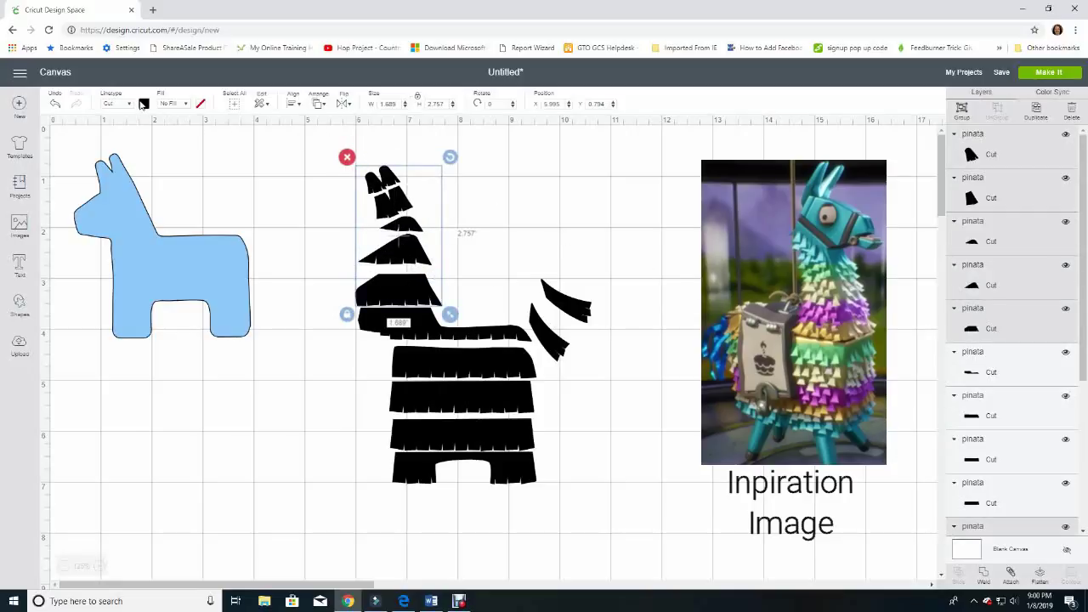
{"action": "left_click", "coordinate": [144, 105]}
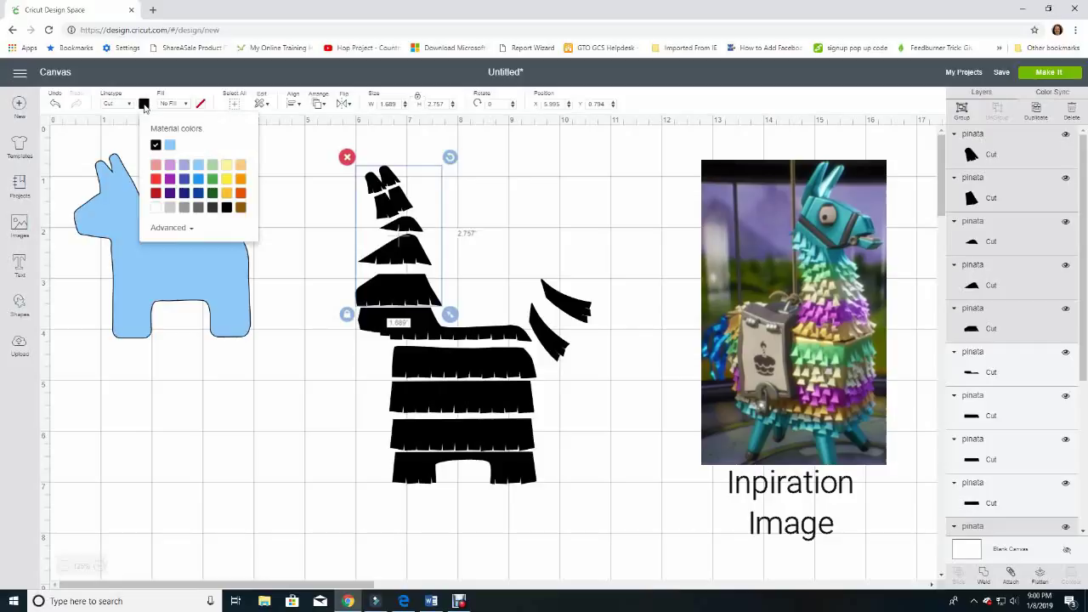
{"action": "left_click", "coordinate": [198, 167]}
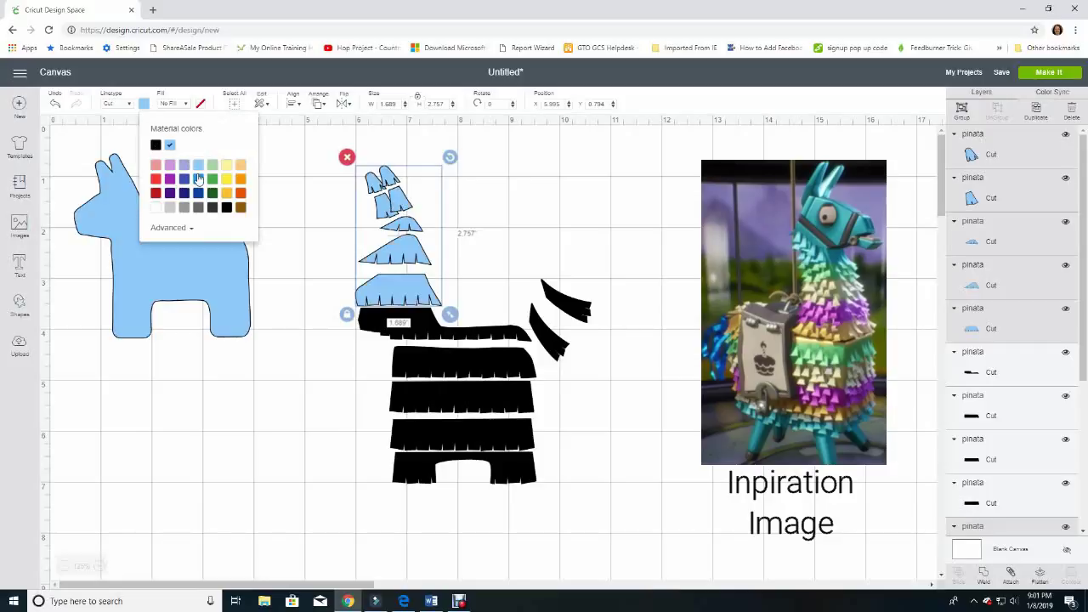
{"action": "left_click", "coordinate": [531, 252]}
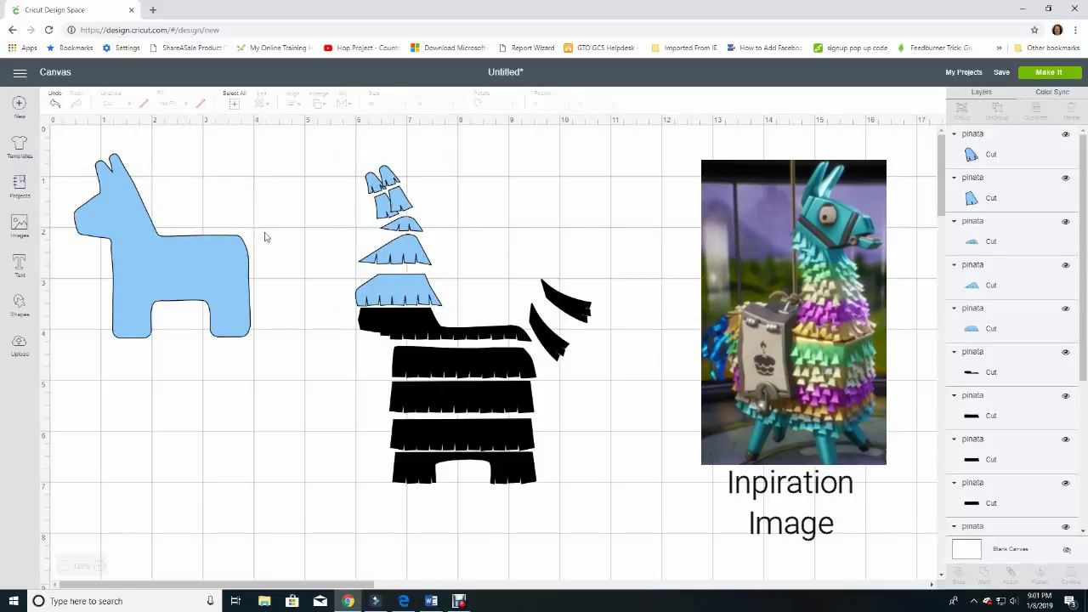
Recolor the leg fringe piece at the base of the piñata light blue
{"action": "left_click", "coordinate": [417, 478]}
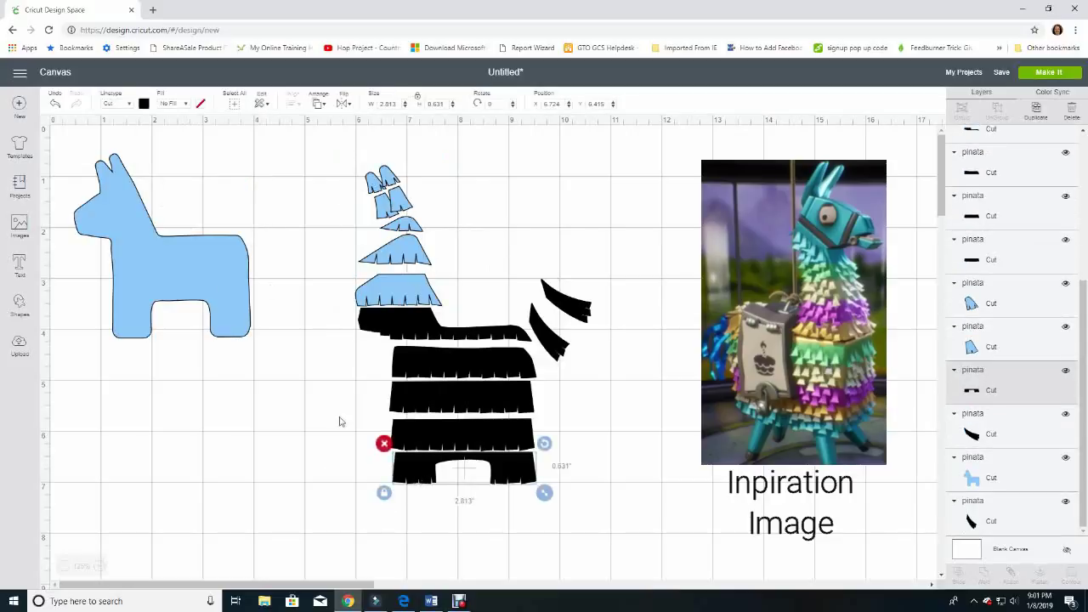
{"action": "left_click", "coordinate": [143, 102]}
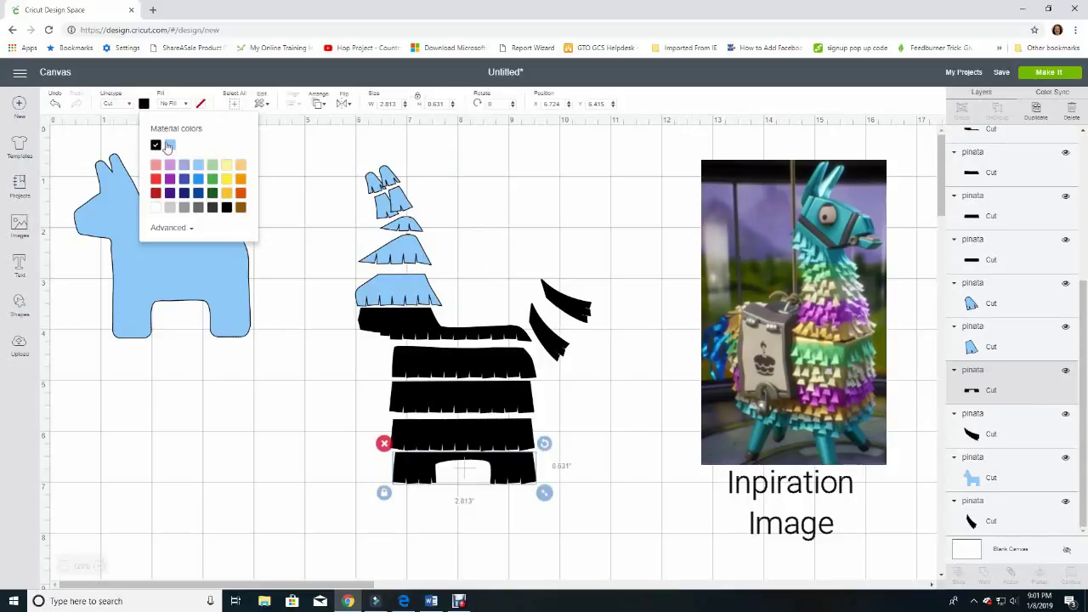
{"action": "left_click", "coordinate": [169, 146]}
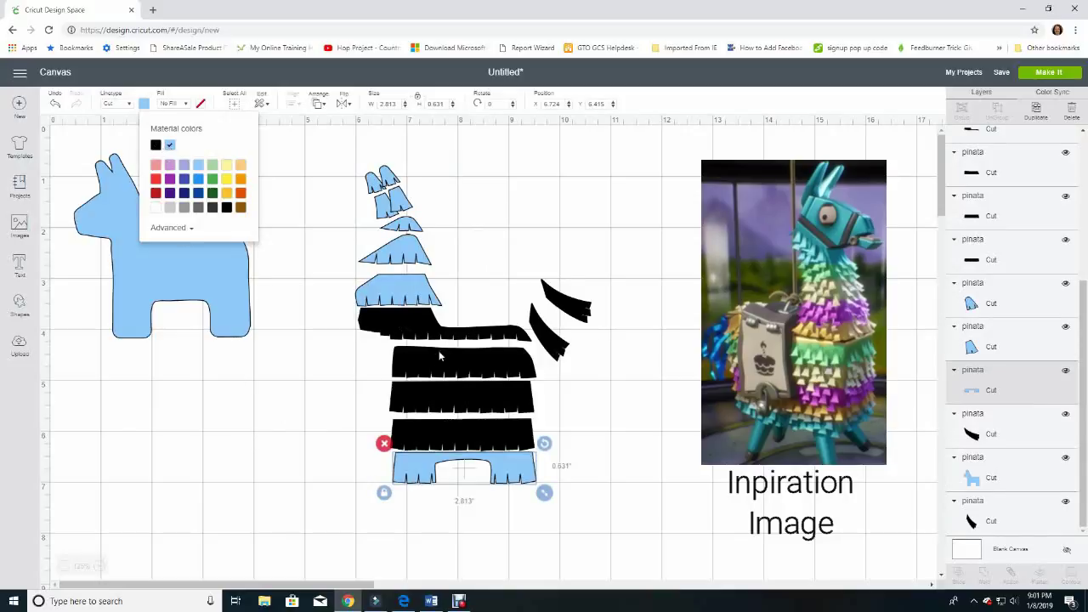
Recolor the neck-and-back fringe piece light green and the body strip directly below it pale yellow
{"action": "left_click", "coordinate": [394, 328]}
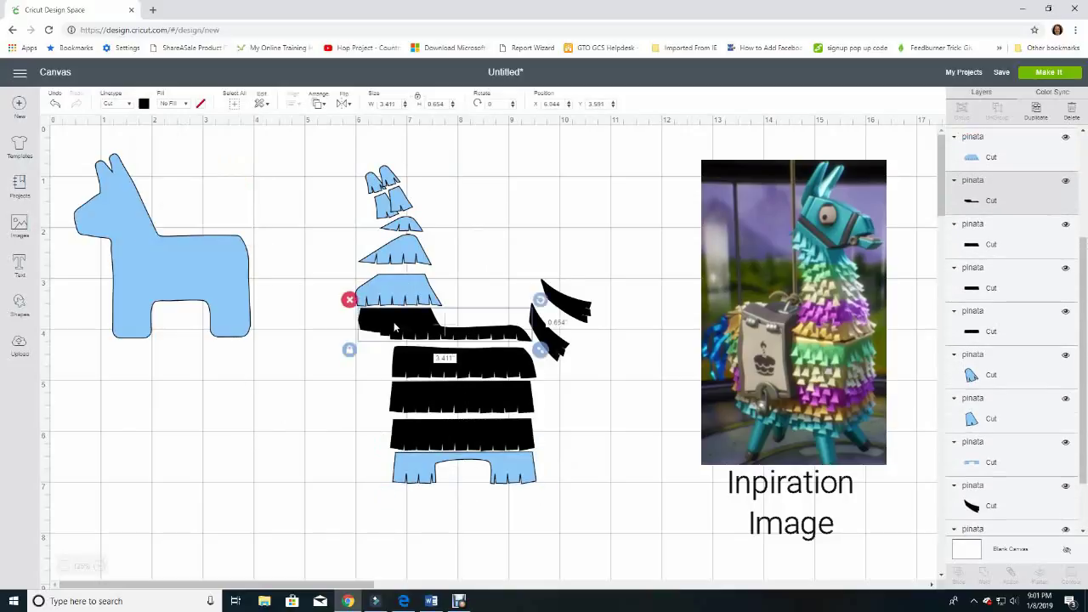
{"action": "left_click", "coordinate": [168, 104]}
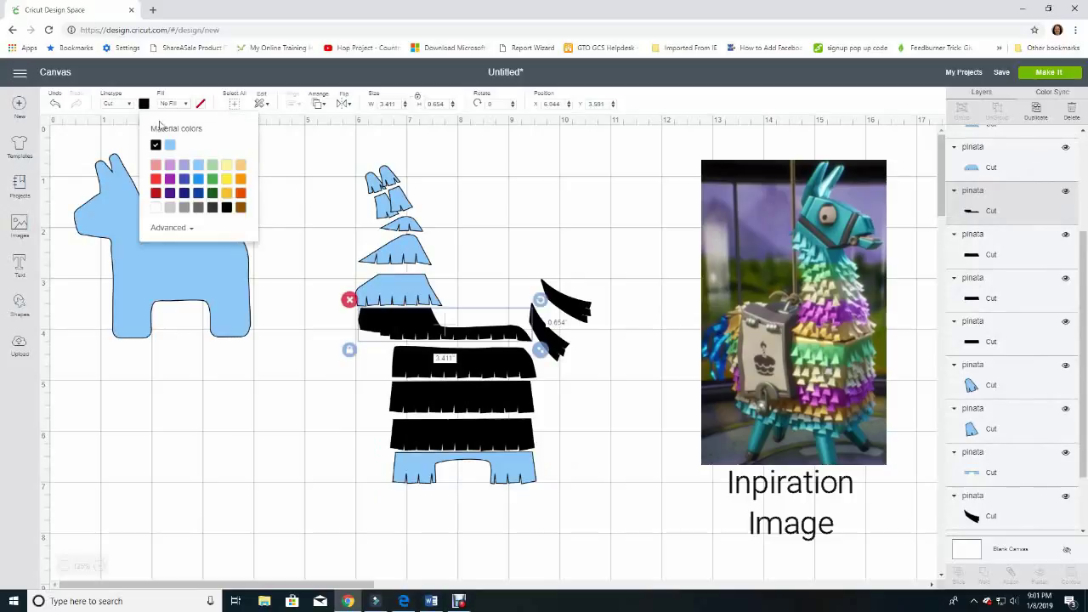
{"action": "left_click", "coordinate": [212, 164]}
{"action": "left_click", "coordinate": [460, 363]}
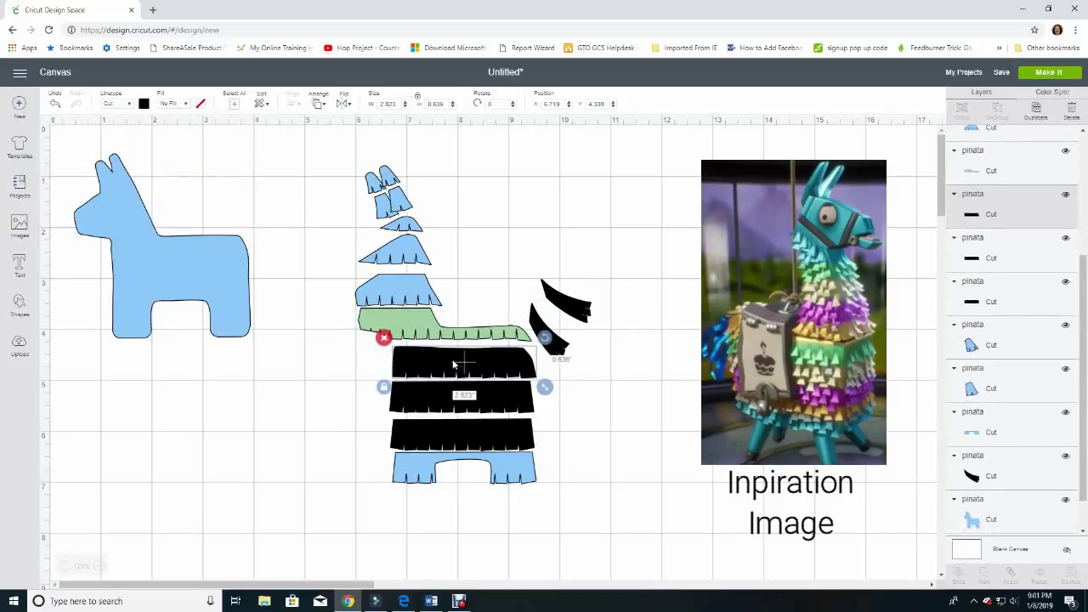
{"action": "left_click", "coordinate": [145, 105]}
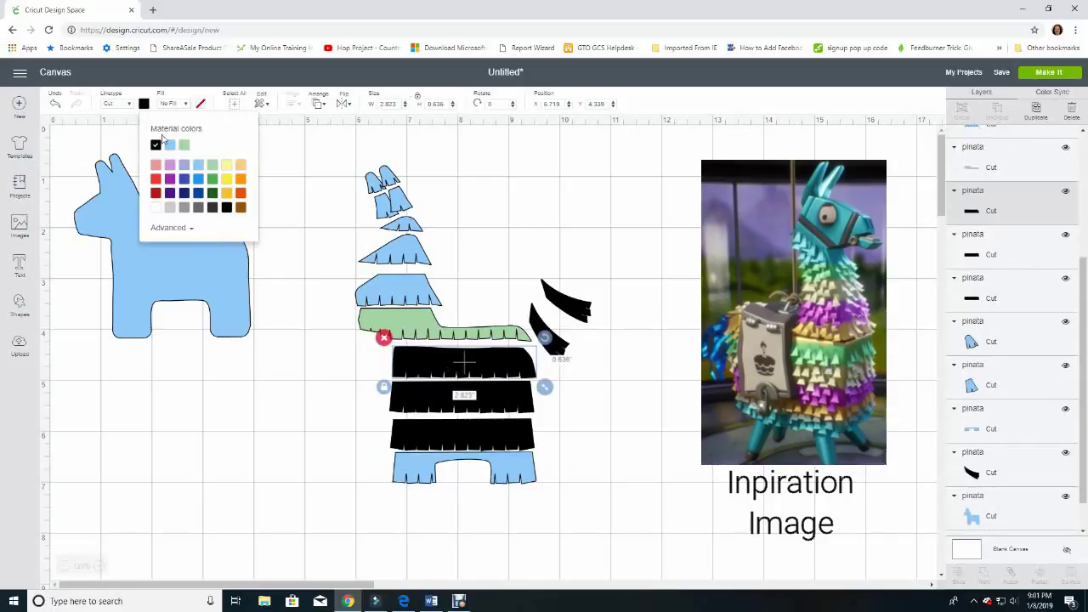
{"action": "left_click", "coordinate": [226, 165]}
Recolor the body strip below the pale yellow one lavender and the strip above the legs bright yellow
{"action": "left_click", "coordinate": [412, 389]}
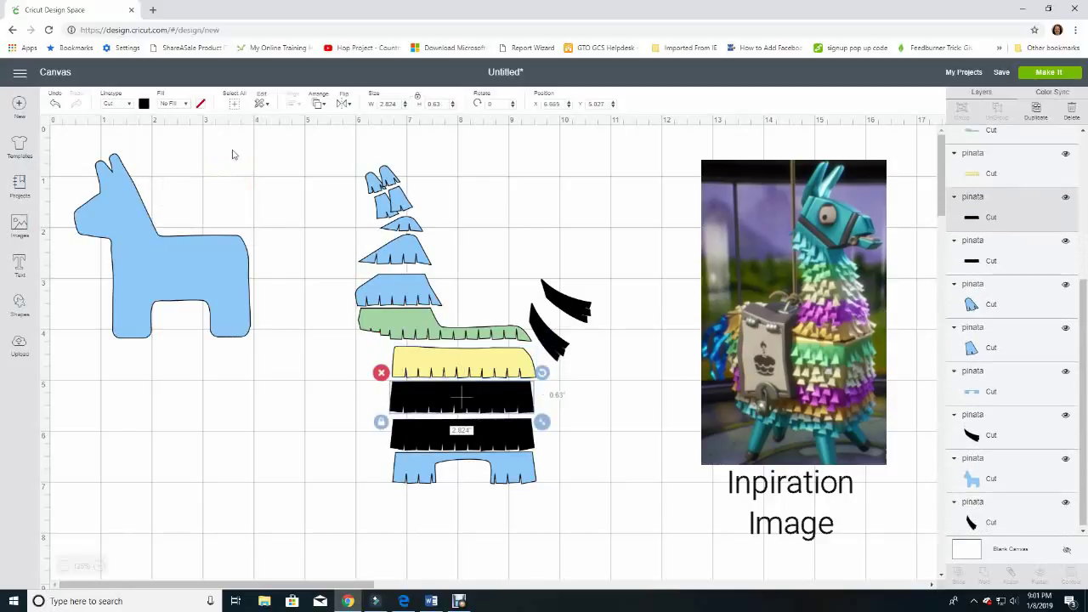
{"action": "left_click", "coordinate": [144, 104]}
{"action": "left_click", "coordinate": [183, 166]}
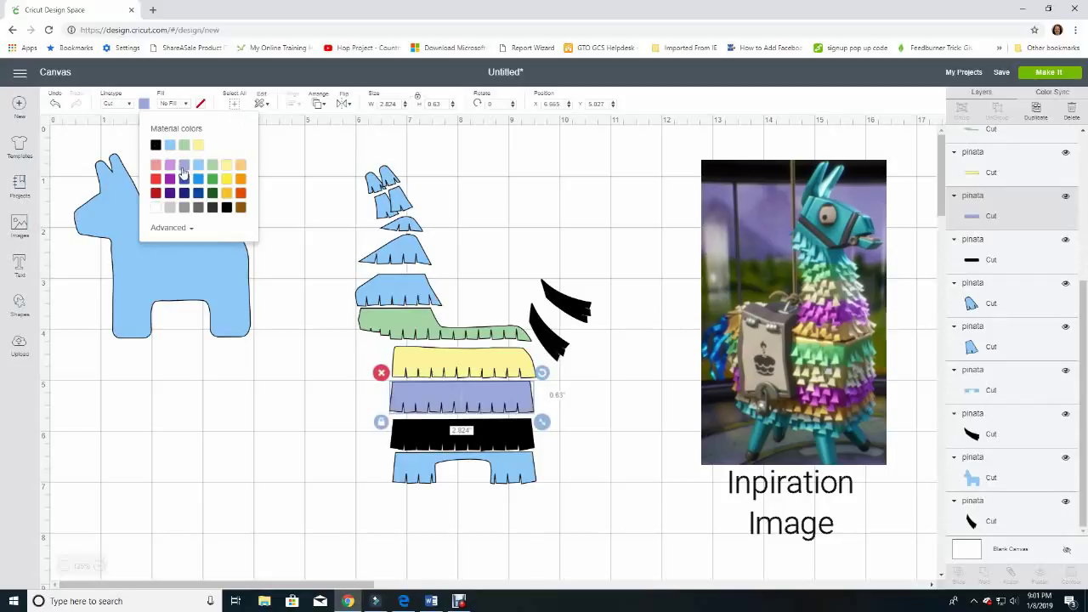
{"action": "left_click", "coordinate": [489, 439]}
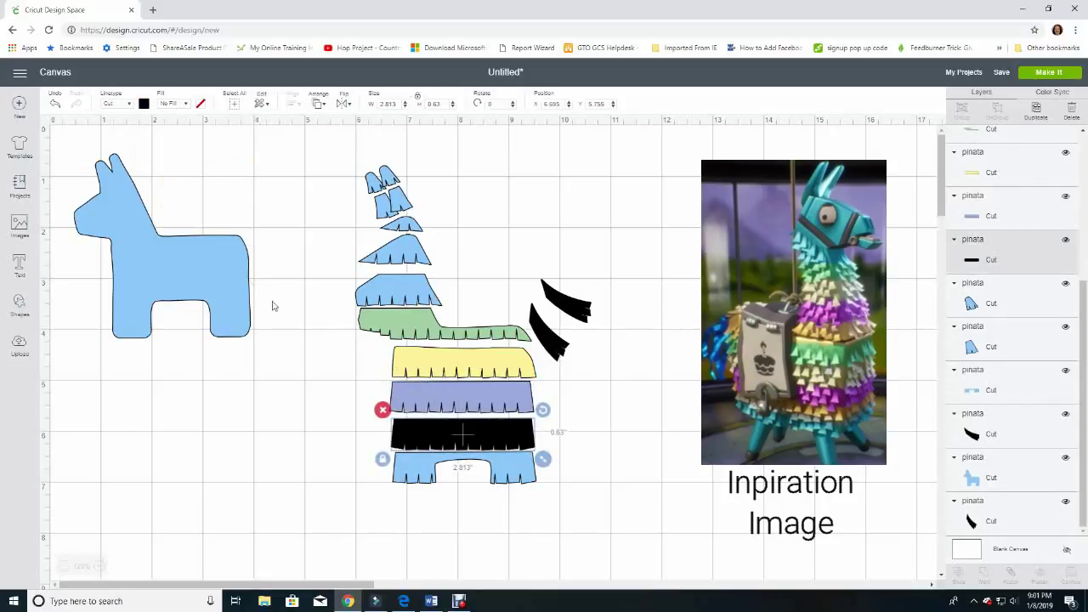
{"action": "left_click", "coordinate": [146, 103]}
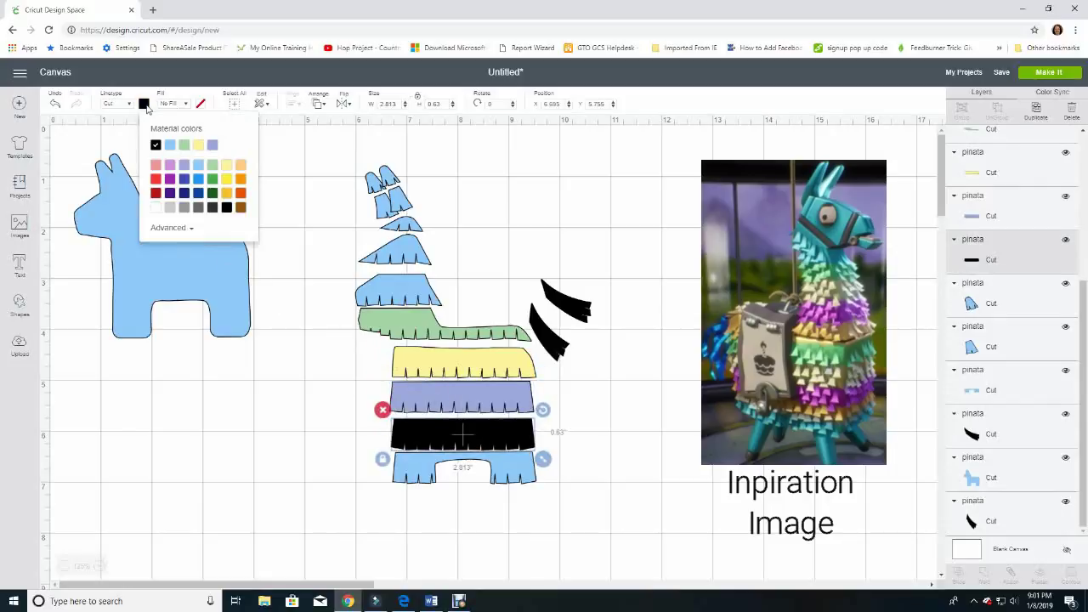
{"action": "left_click", "coordinate": [226, 179]}
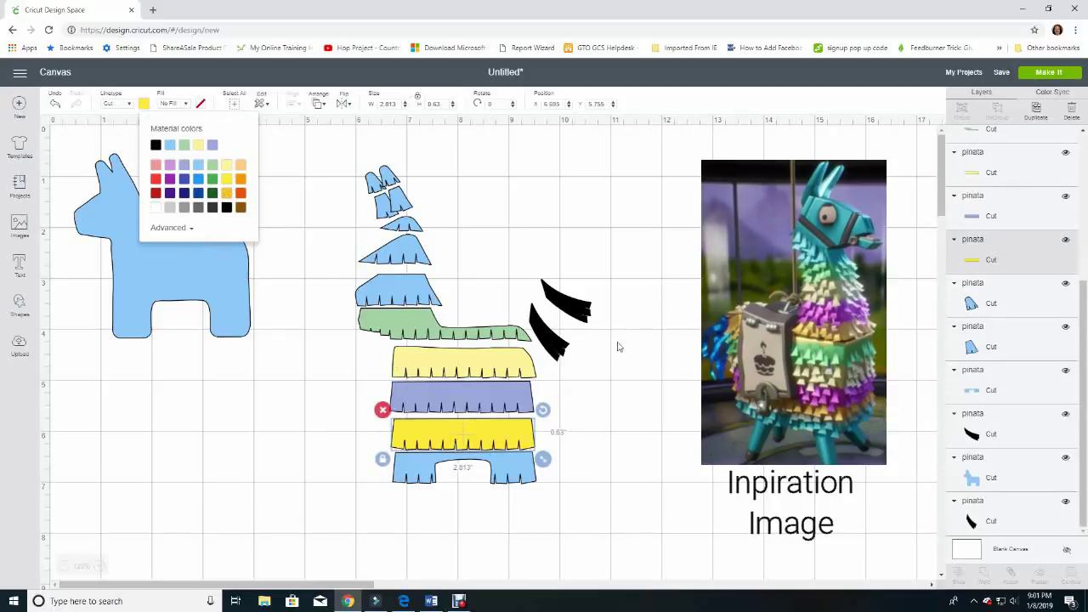
Recolor both tail fringe pieces dark blue
{"action": "left_click", "coordinate": [580, 314]}
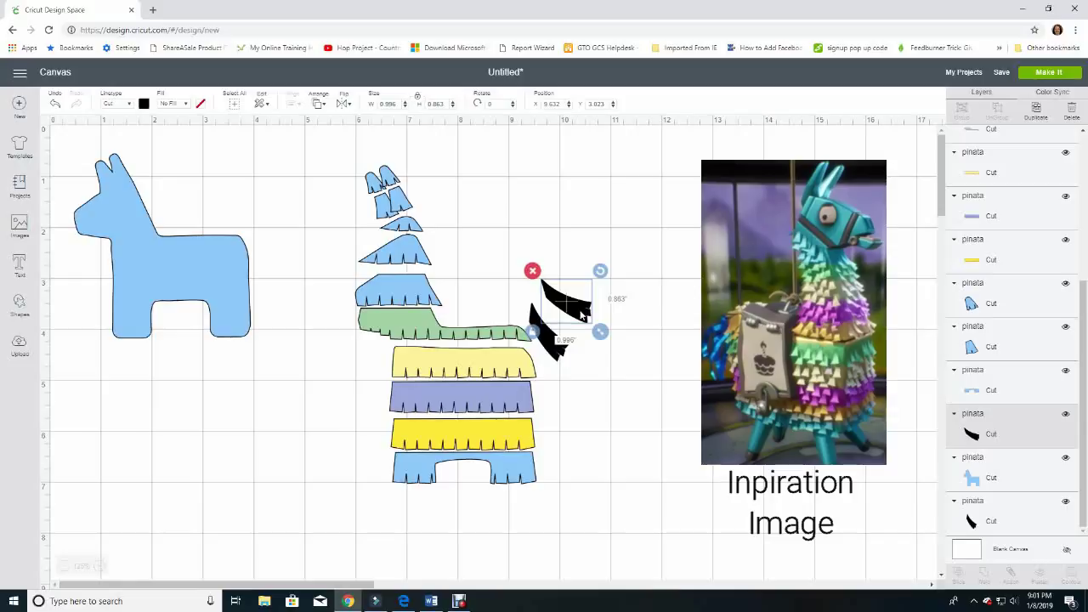
{"action": "left_click", "coordinate": [548, 339], "text": "shift"}
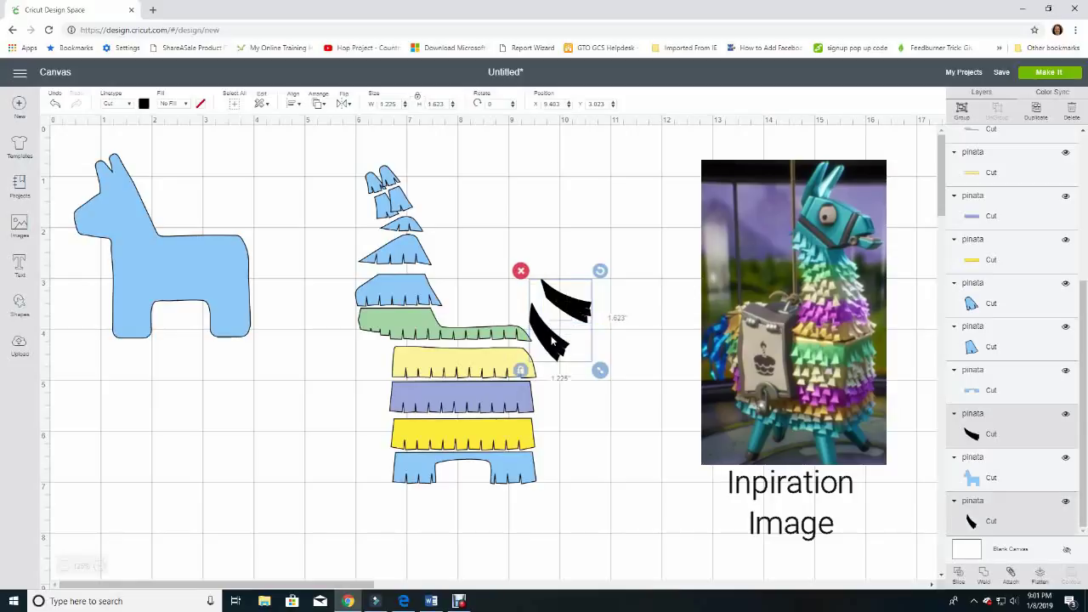
{"action": "left_click", "coordinate": [144, 103]}
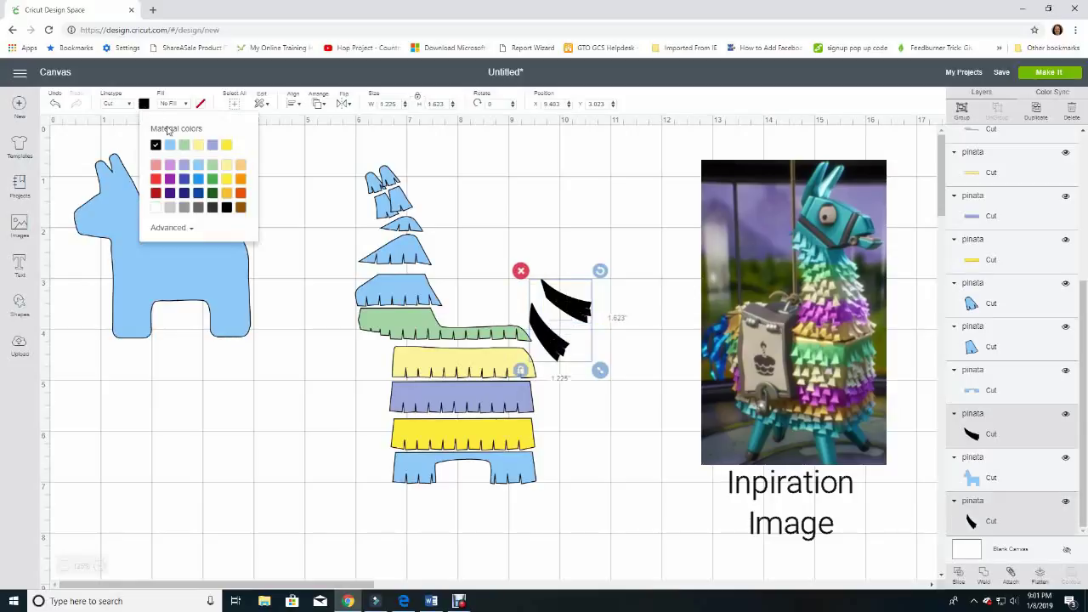
{"action": "left_click", "coordinate": [198, 193]}
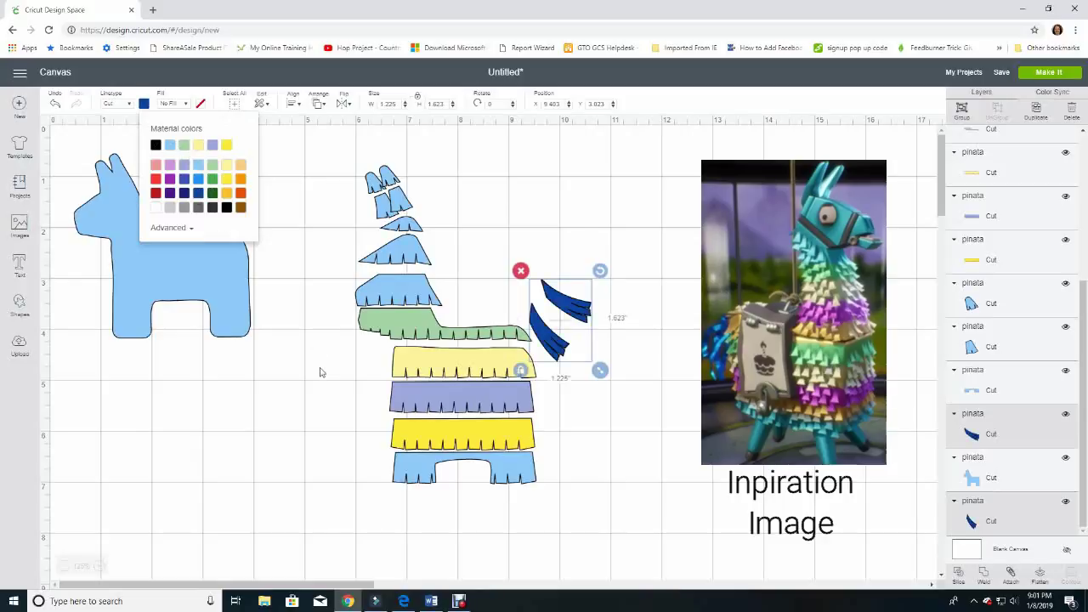
{"action": "left_click", "coordinate": [595, 438]}
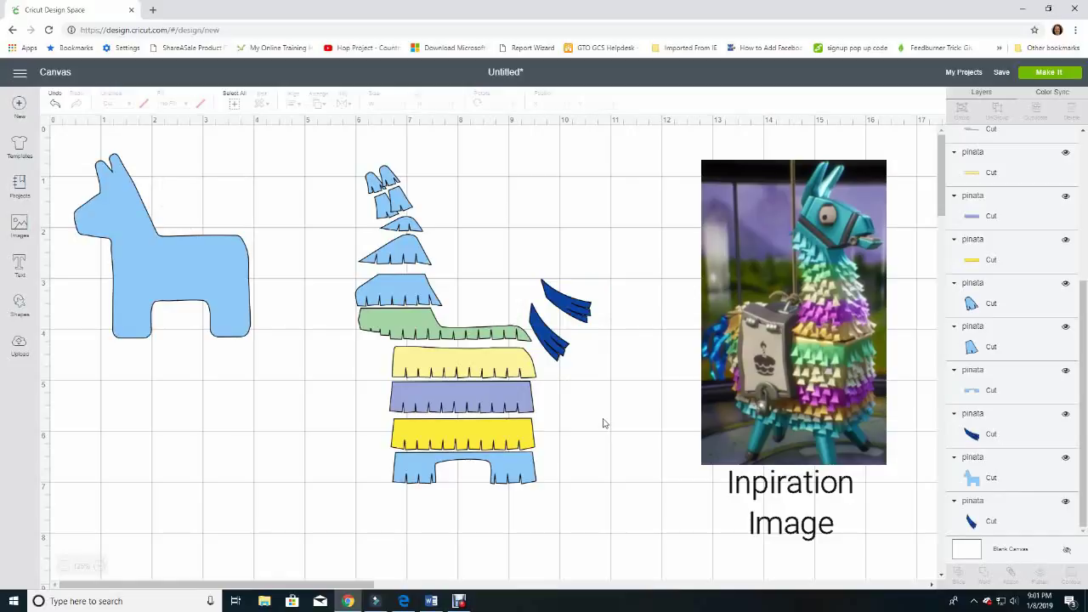
Move the blue body silhouette to about X 1.25, Y 0.53 inches and add a 1-inch square shape
{"action": "left_click_drag", "start_coordinate": [193, 272], "coordinate": [226, 272]}
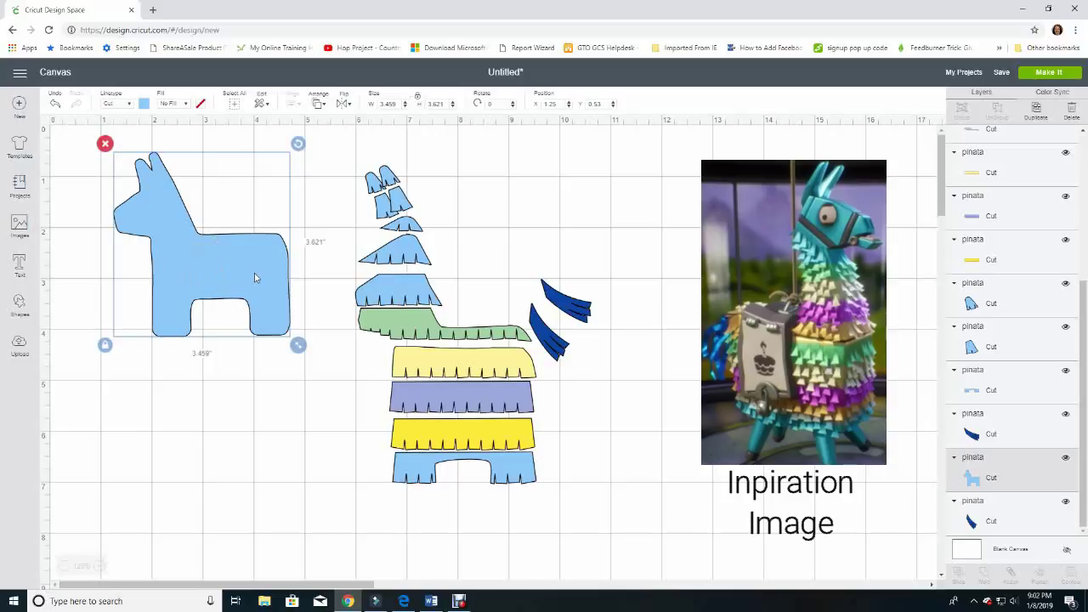
{"action": "left_click", "coordinate": [19, 304]}
{"action": "left_click", "coordinate": [65, 243]}
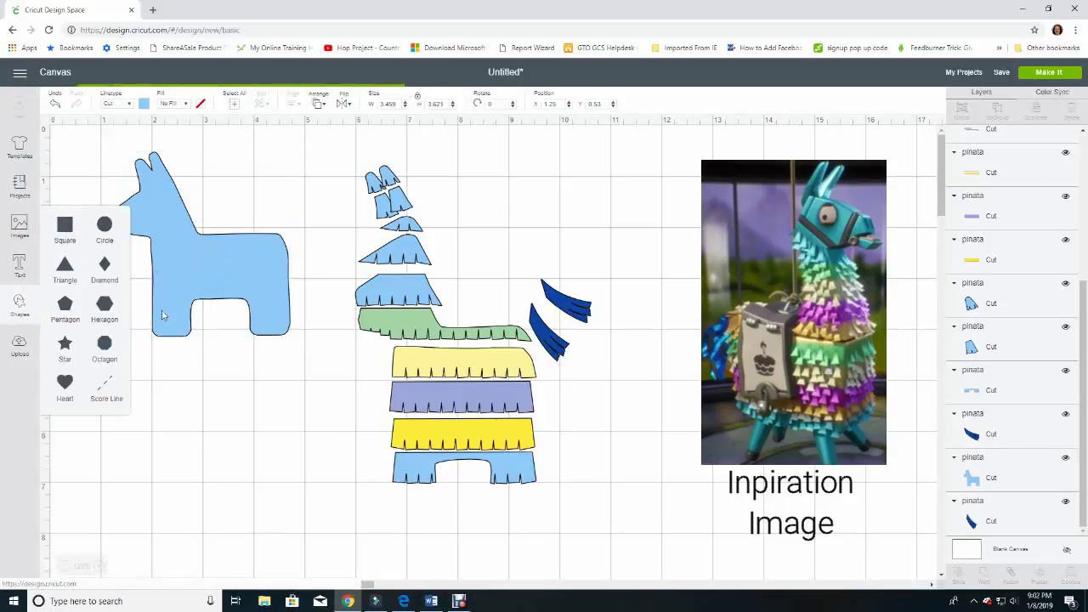
{"action": "left_click", "coordinate": [228, 277]}
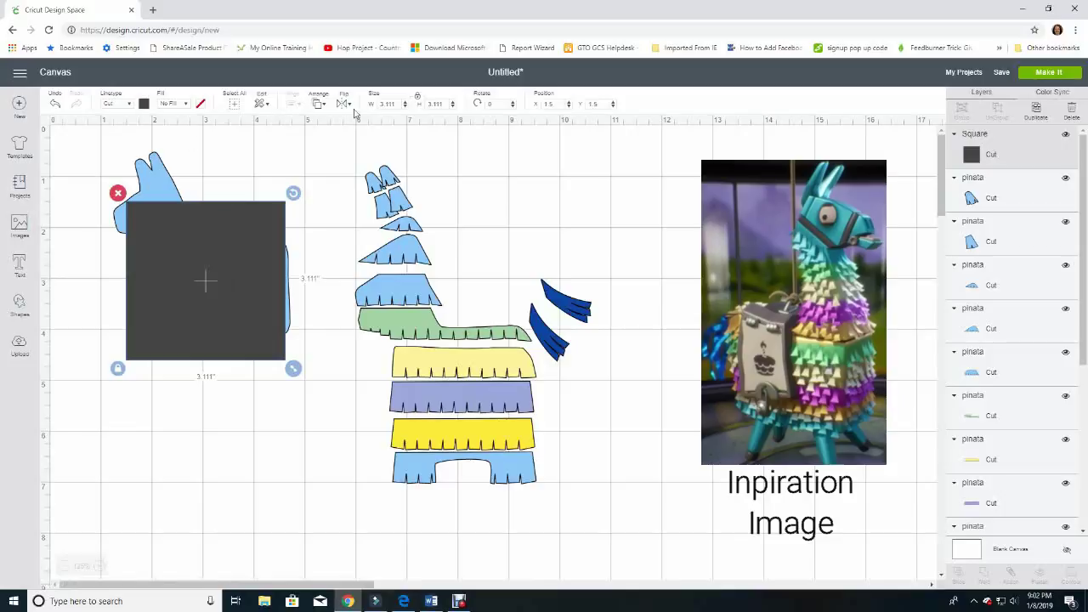
{"action": "double_click", "coordinate": [381, 103]}
{"action": "type", "text": "1"}
{"action": "key", "text": "Return"}
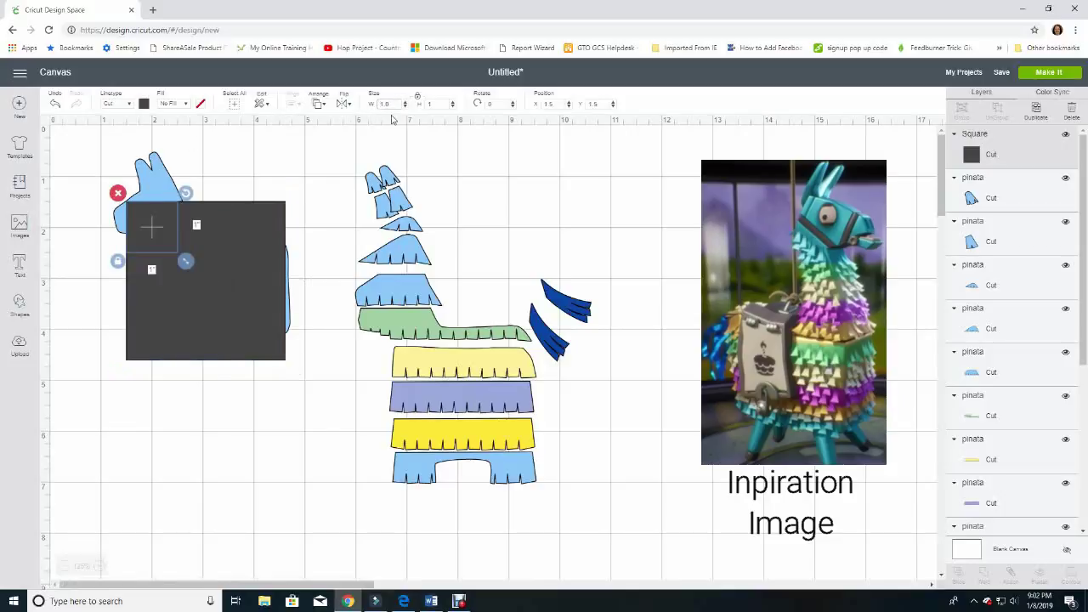
Place the 1-inch square on the silhouette's back at about X 3.067, Y 2.133 inches and recolor it light gray
{"action": "left_click_drag", "start_coordinate": [169, 241], "coordinate": [251, 273]}
{"action": "left_click", "coordinate": [228, 359]}
{"action": "left_click", "coordinate": [238, 272]}
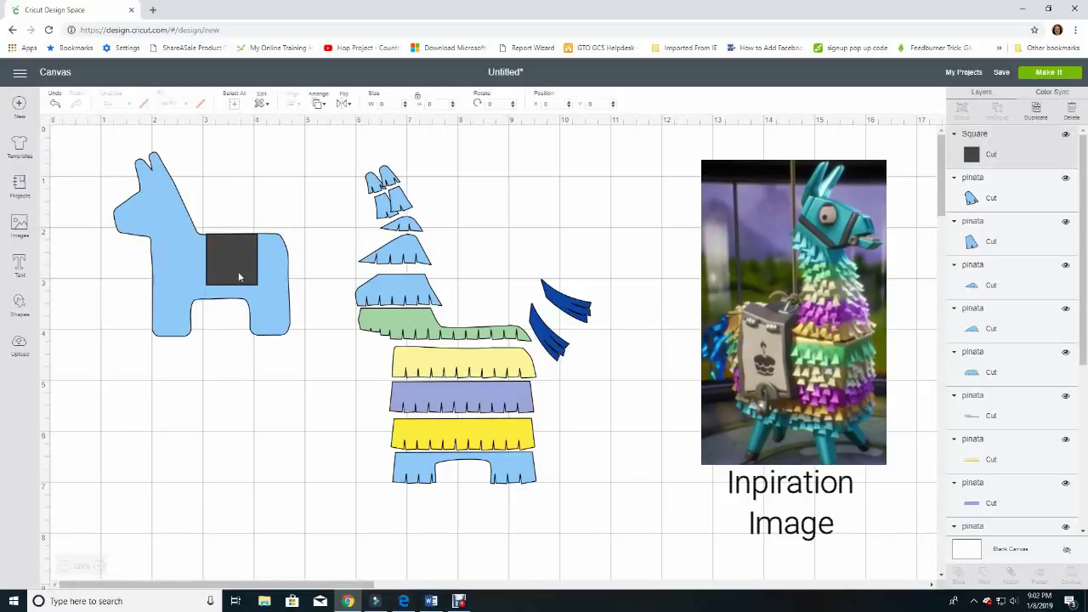
{"action": "left_click", "coordinate": [144, 103]}
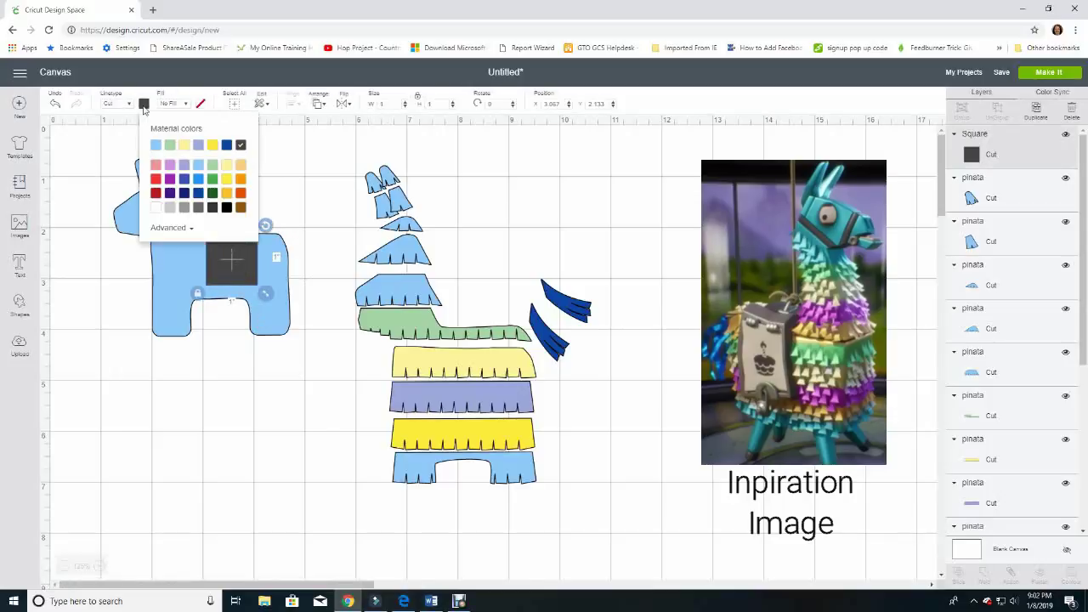
{"action": "left_click", "coordinate": [170, 206]}
{"action": "left_click", "coordinate": [240, 389]}
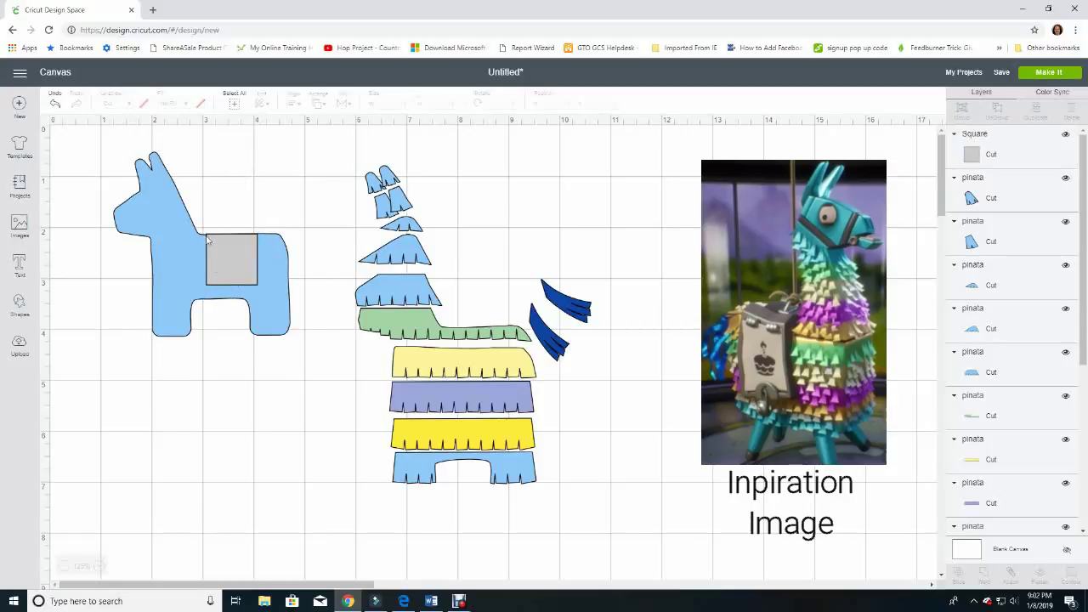
Add a small rectangle about 0.189 by 0.111 inches above the gray square, with proportions unlocked, and copy it
{"action": "left_click", "coordinate": [18, 306]}
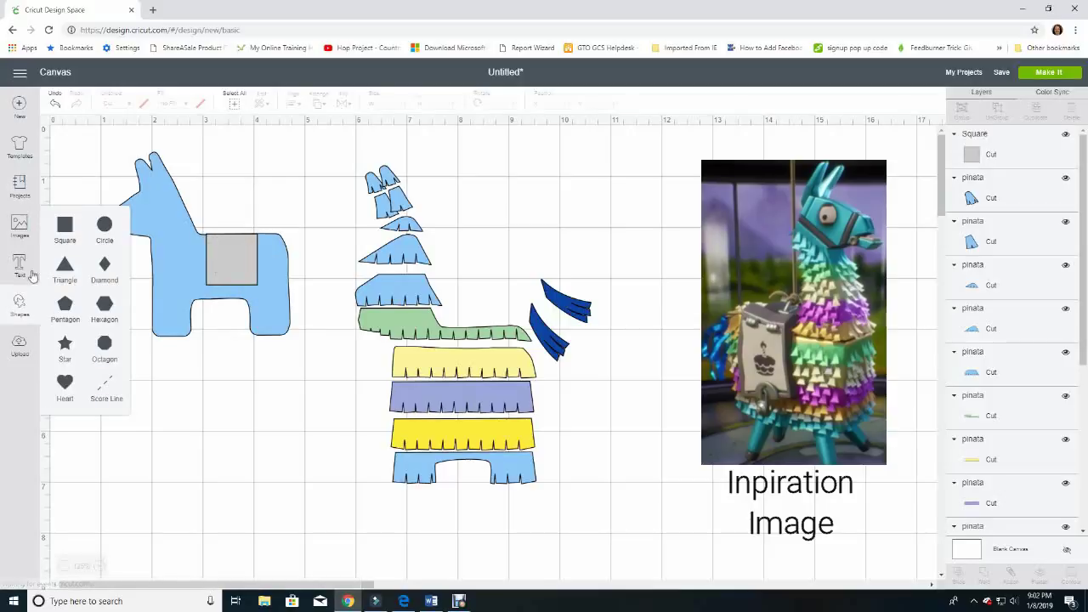
{"action": "left_click", "coordinate": [65, 225]}
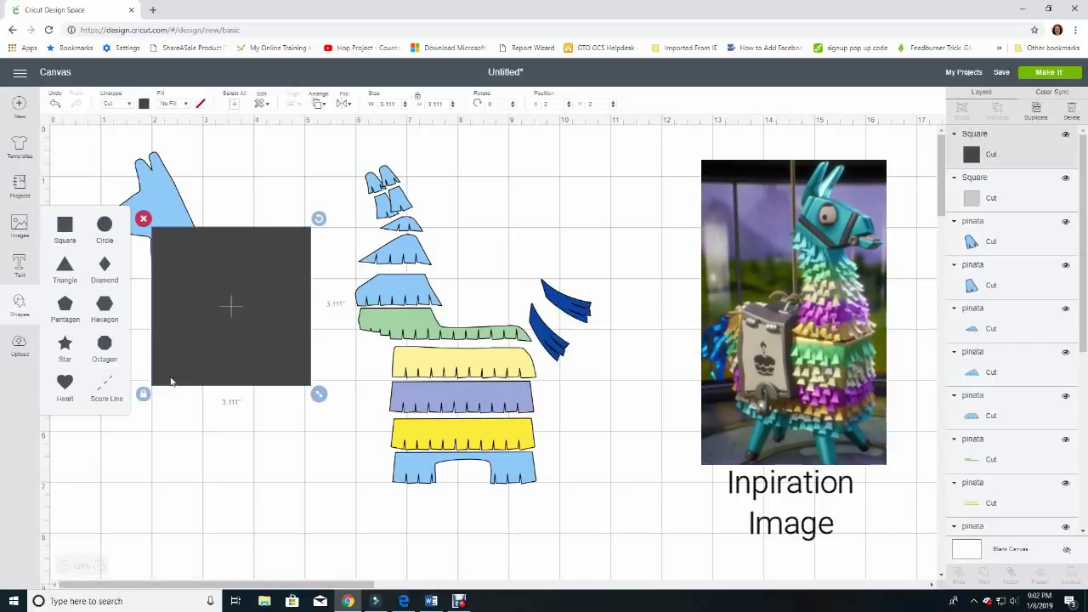
{"action": "left_click", "coordinate": [143, 394]}
{"action": "left_click_drag", "start_coordinate": [319, 393], "coordinate": [240, 201]}
{"action": "right_click", "coordinate": [241, 201]}
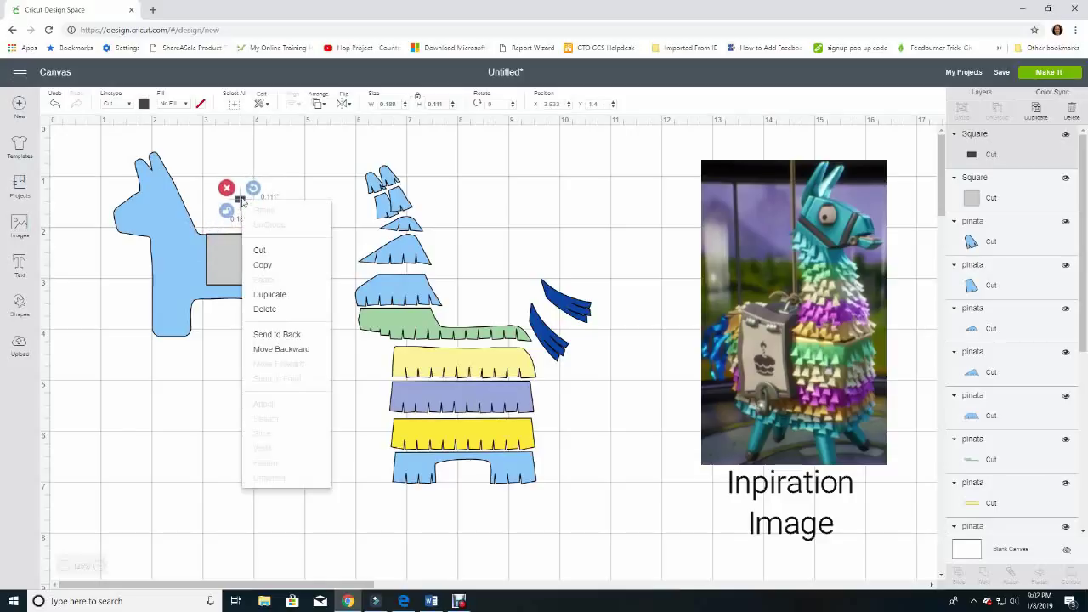
{"action": "left_click", "coordinate": [264, 272]}
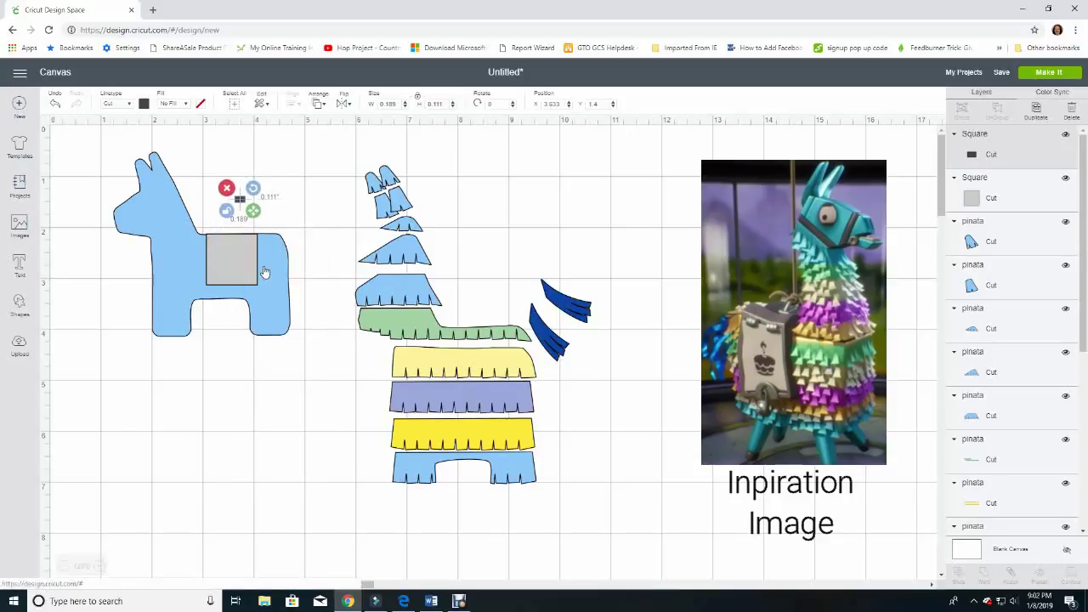
Paste the copied rectangle and place the two rectangles along the gray square's upper edge at about X 3.267 and 3.7, Y 2.2 inches
{"action": "right_click", "coordinate": [289, 203]}
{"action": "left_click", "coordinate": [328, 191]}
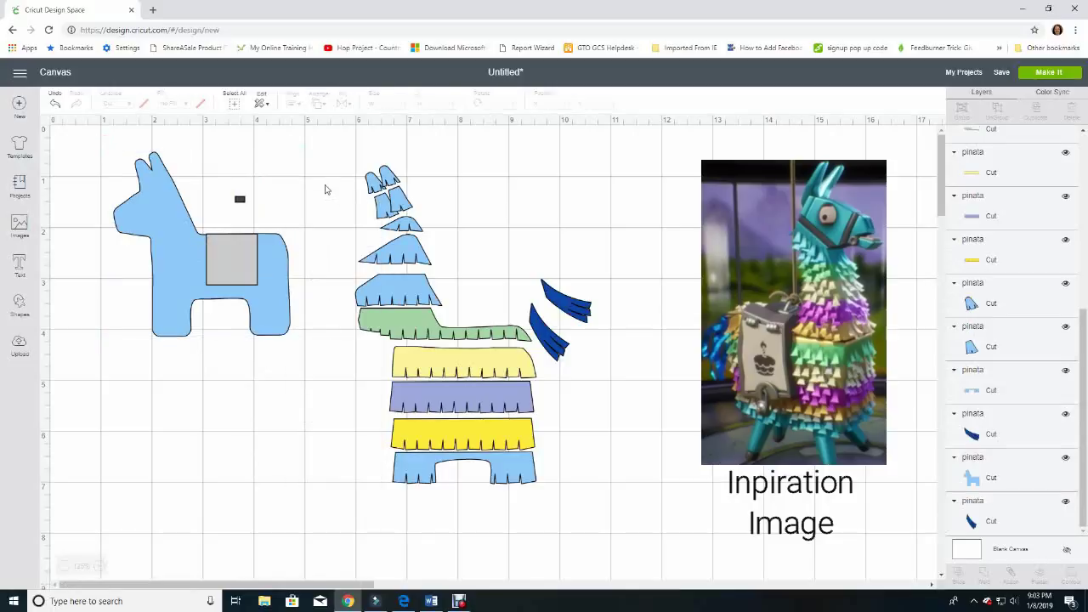
{"action": "right_click", "coordinate": [326, 190]}
{"action": "left_click", "coordinate": [346, 270]}
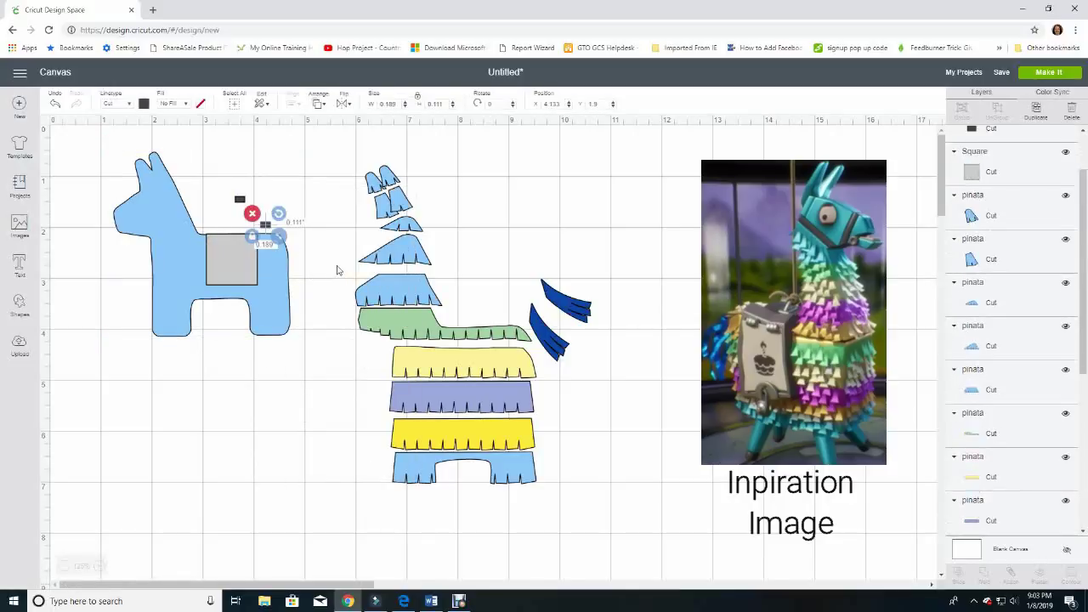
{"action": "left_click_drag", "start_coordinate": [247, 212], "coordinate": [219, 244]}
{"action": "left_click", "coordinate": [219, 244]}
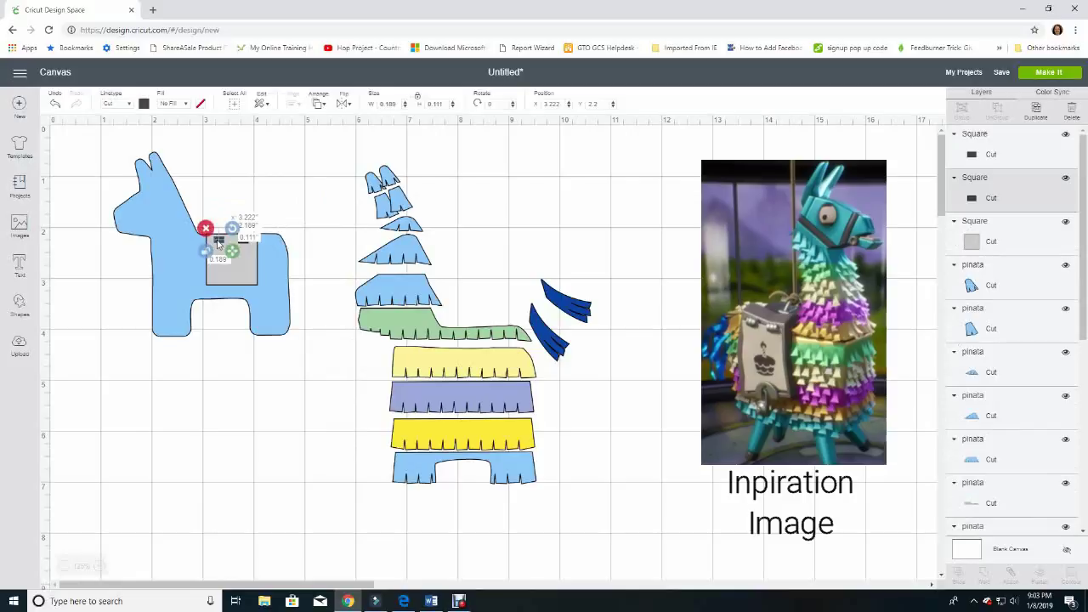
{"action": "left_click", "coordinate": [247, 243]}
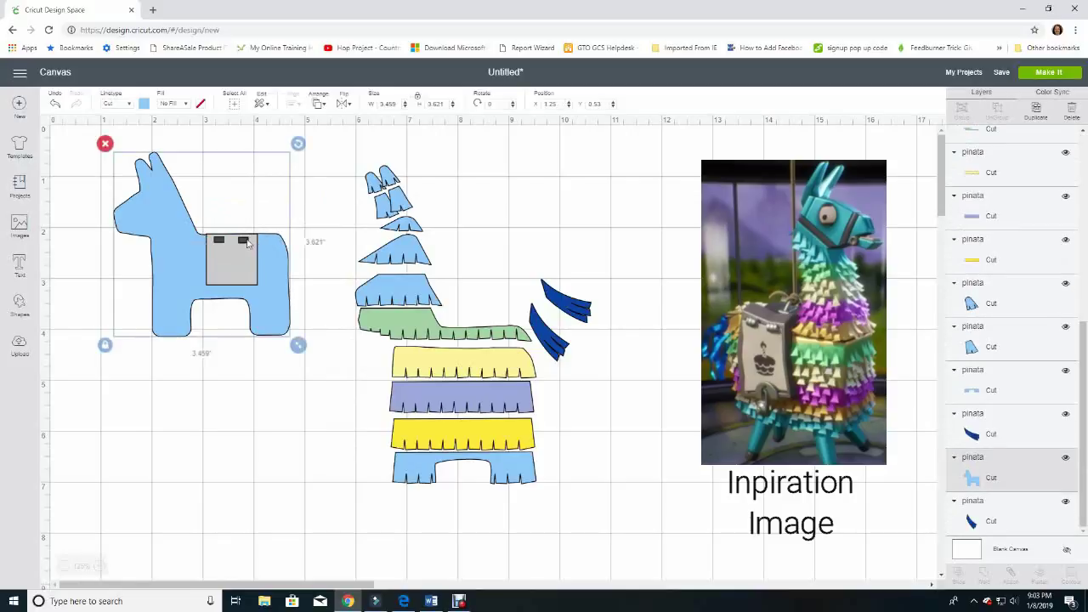
{"action": "left_click", "coordinate": [223, 245]}
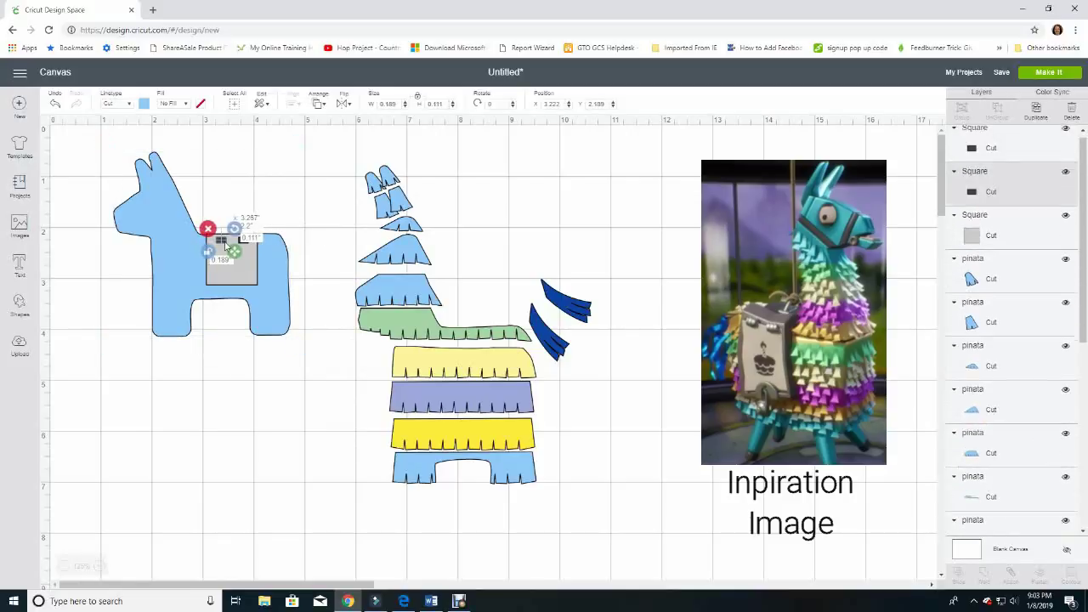
{"action": "left_click", "coordinate": [312, 229]}
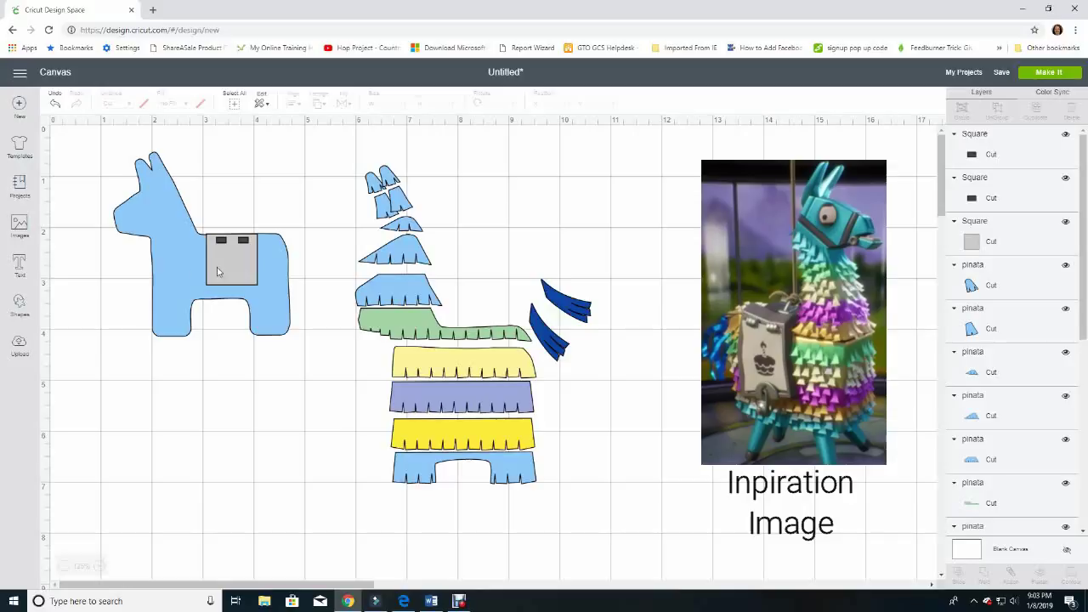
Search the image library for "birthday cupcake", filtered to Cricut Access images
{"action": "left_click", "coordinate": [21, 226]}
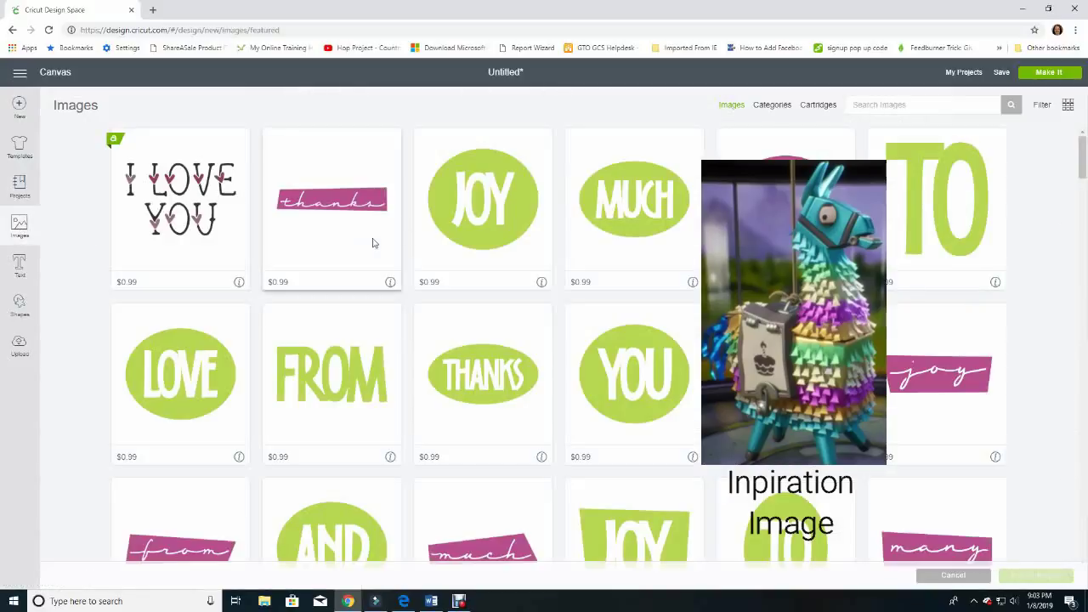
{"action": "left_click", "coordinate": [1044, 105]}
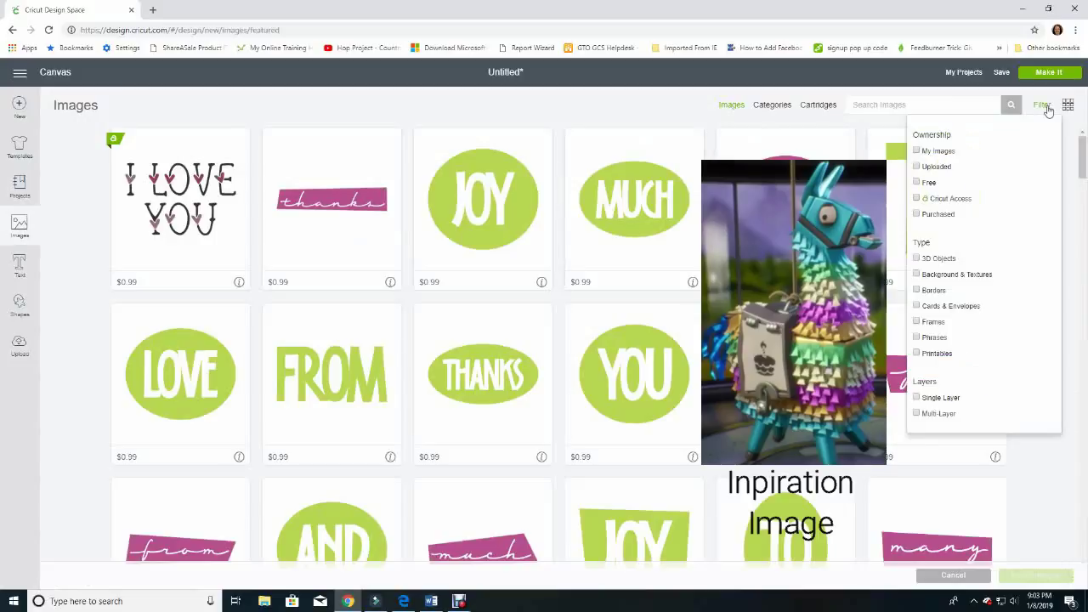
{"action": "left_click", "coordinate": [917, 199]}
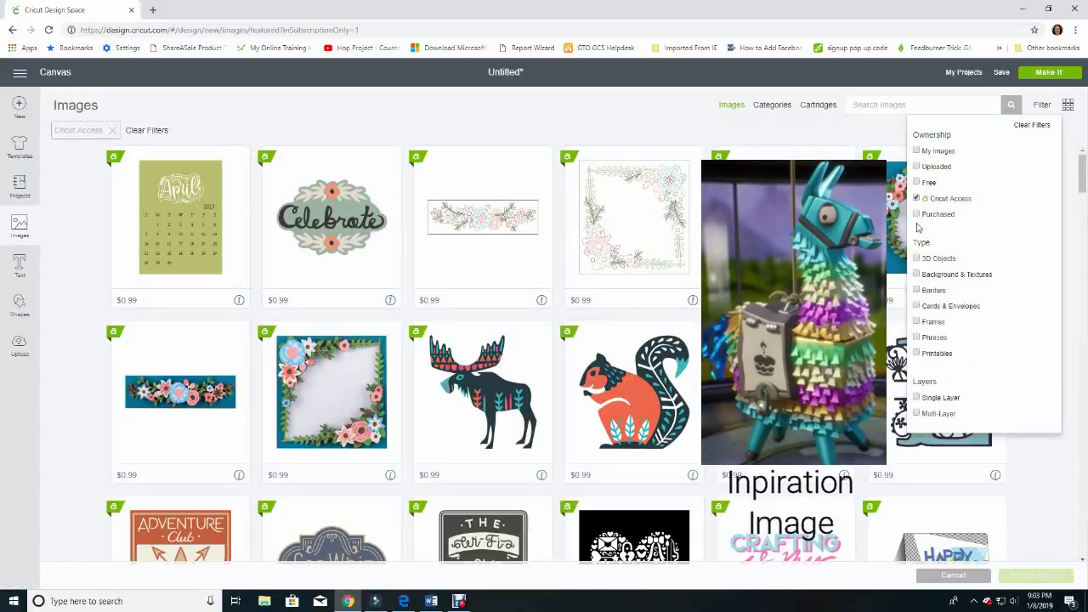
{"action": "left_click", "coordinate": [868, 104]}
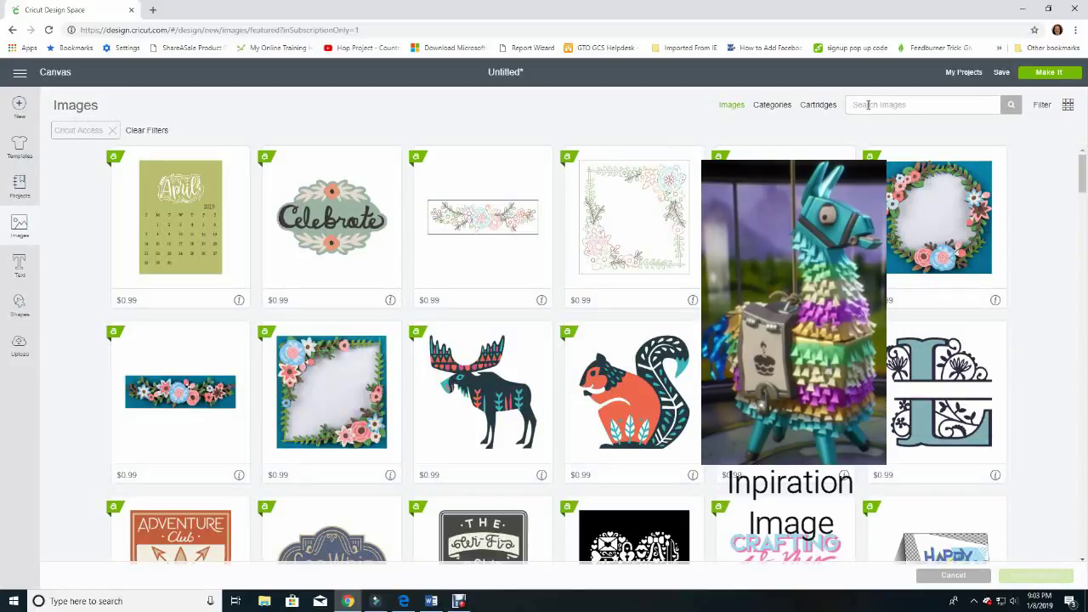
{"action": "type", "text": "b"}
{"action": "key", "text": "Return"}
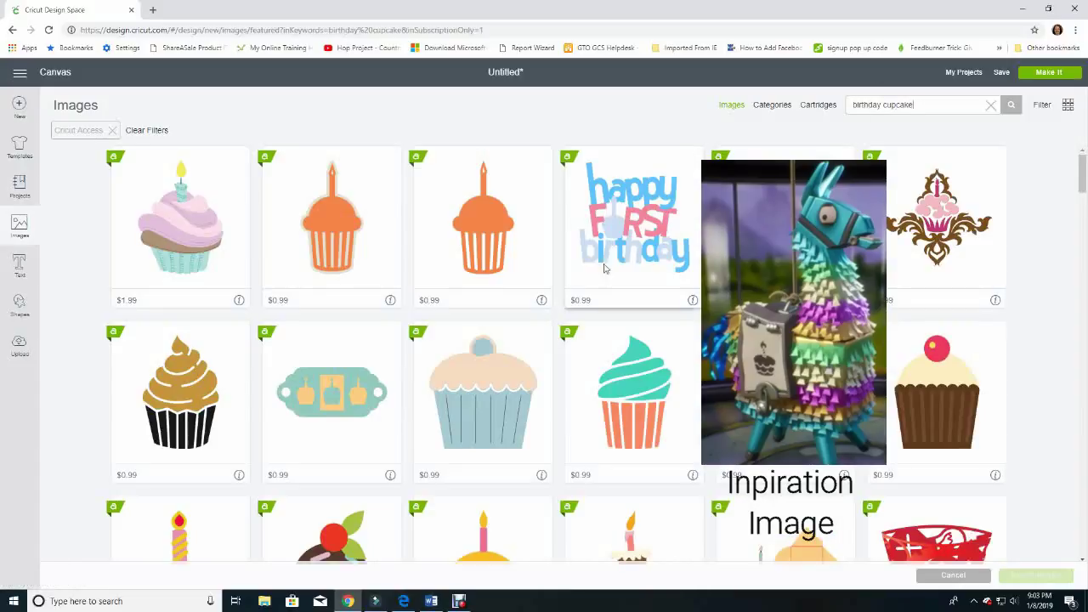
Insert the cupcake image with the striped candle and red heart into the project
{"action": "scroll", "coordinate": [204, 294], "scroll_direction": "down", "scroll_amount": 3}
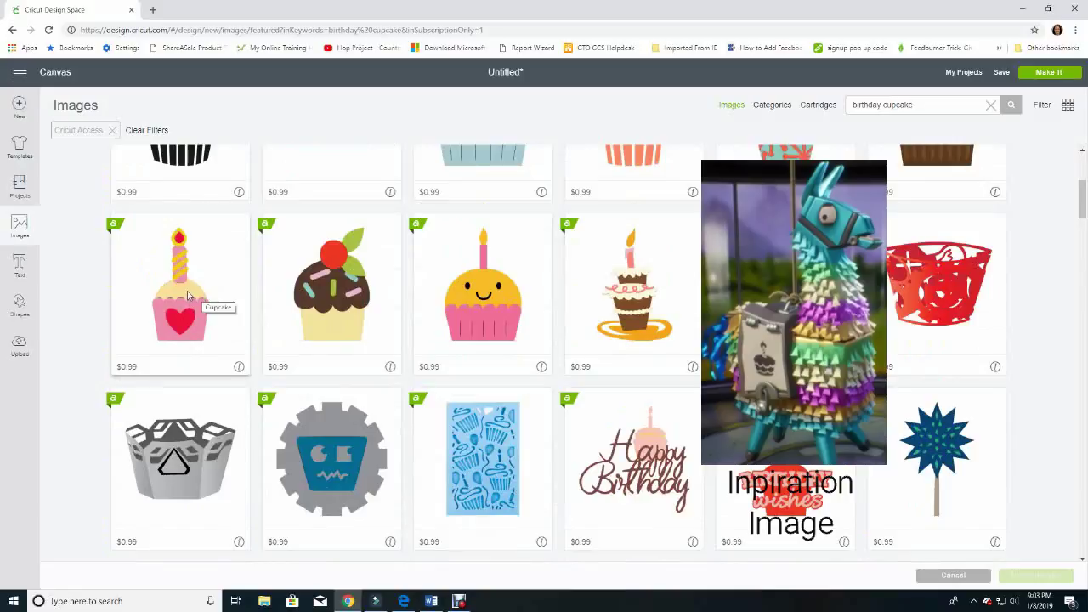
{"action": "left_click", "coordinate": [187, 294]}
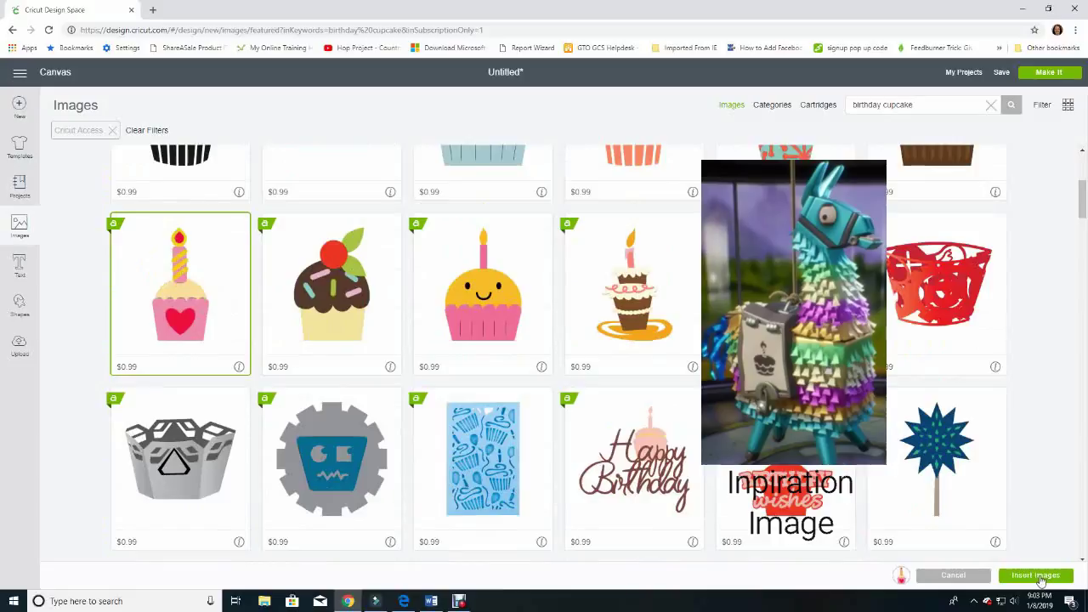
{"action": "left_click", "coordinate": [1034, 578]}
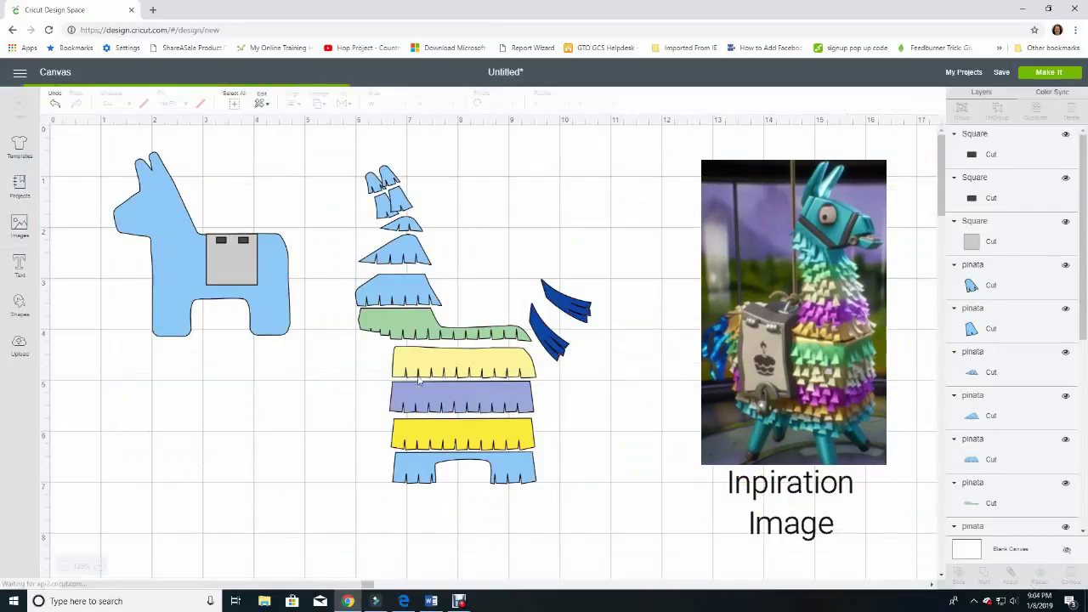
Move the cupcake to the empty canvas area at about X 11.667, Y 0.878 inches and ungroup it
{"action": "left_click_drag", "start_coordinate": [247, 370], "coordinate": [732, 281]}
{"action": "right_click", "coordinate": [693, 246]}
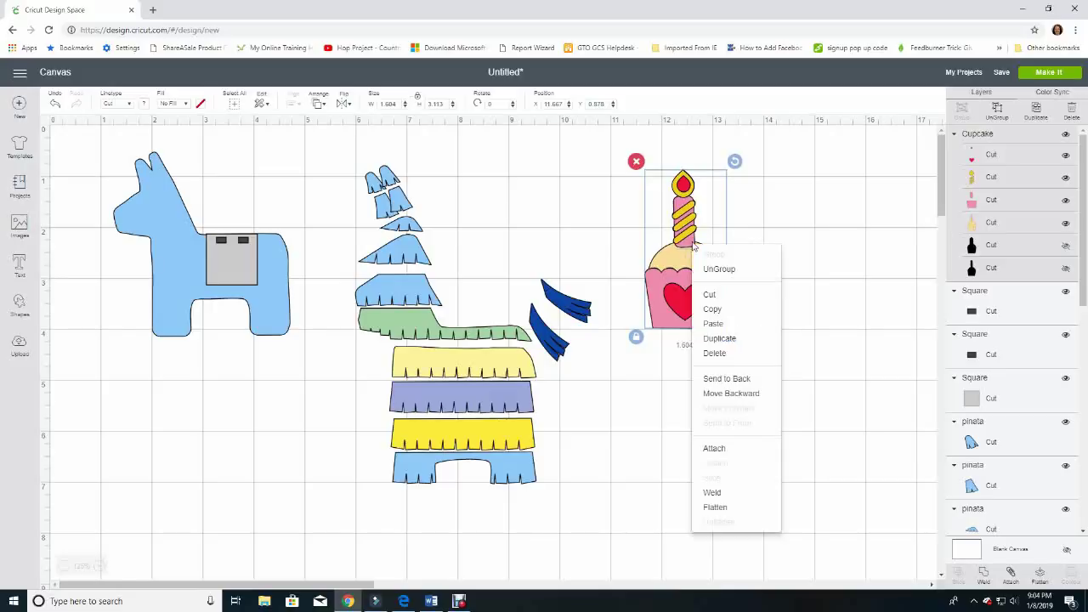
{"action": "left_click", "coordinate": [724, 272]}
Delete the cupcake's pink, red heart, tan and yellow layers, keeping only its hidden black silhouettes
{"action": "left_click_drag", "start_coordinate": [715, 291], "coordinate": [830, 272]}
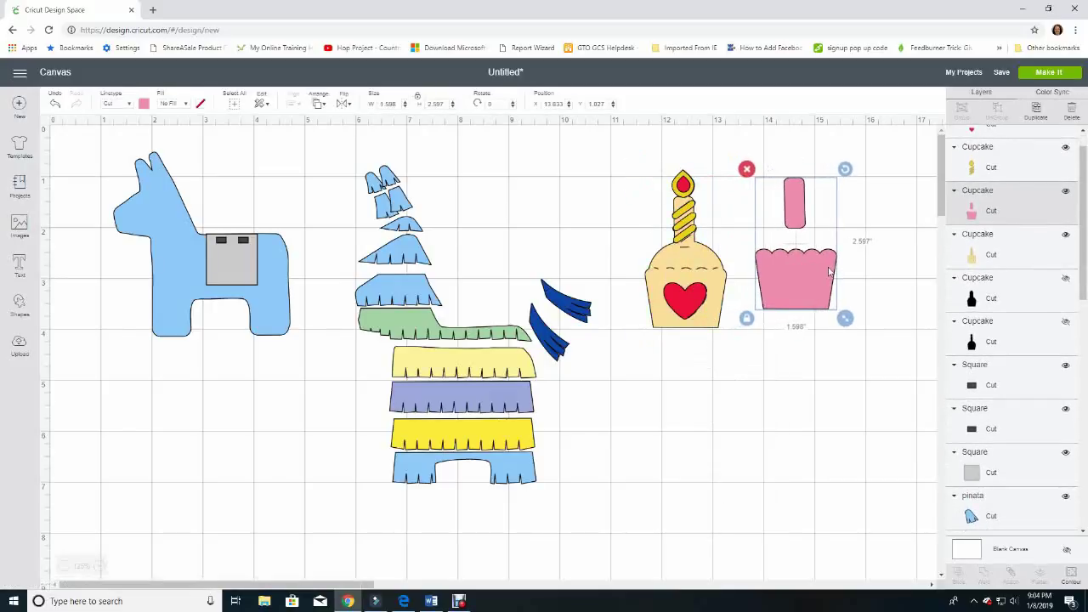
{"action": "key", "text": "Delete"}
{"action": "left_click", "coordinate": [695, 301]}
{"action": "left_click_drag", "start_coordinate": [695, 302], "coordinate": [797, 285]}
{"action": "key", "text": "Delete"}
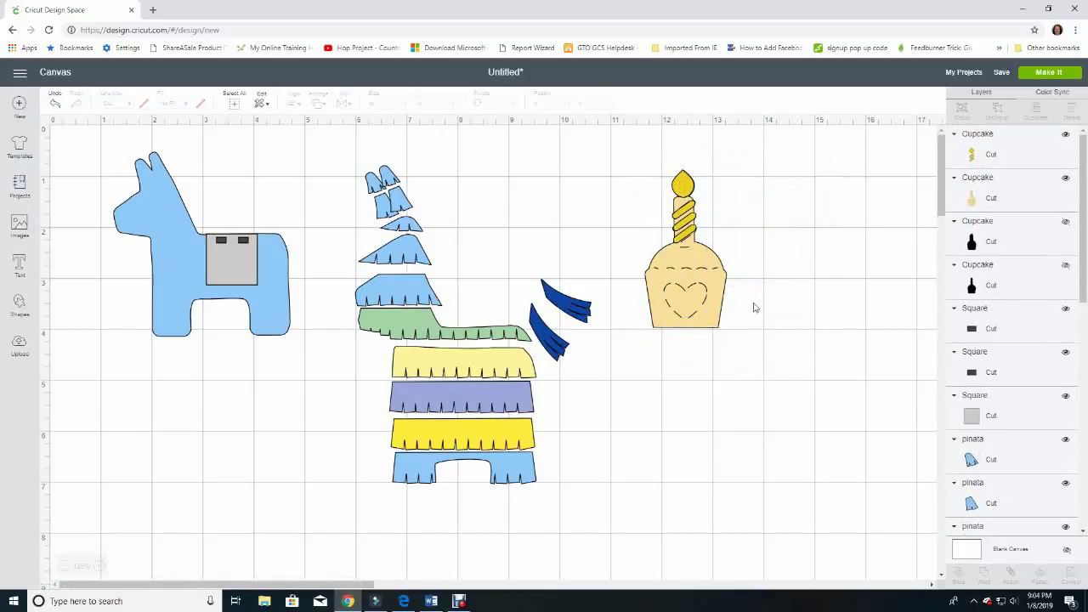
{"action": "left_click_drag", "start_coordinate": [707, 301], "coordinate": [822, 290]}
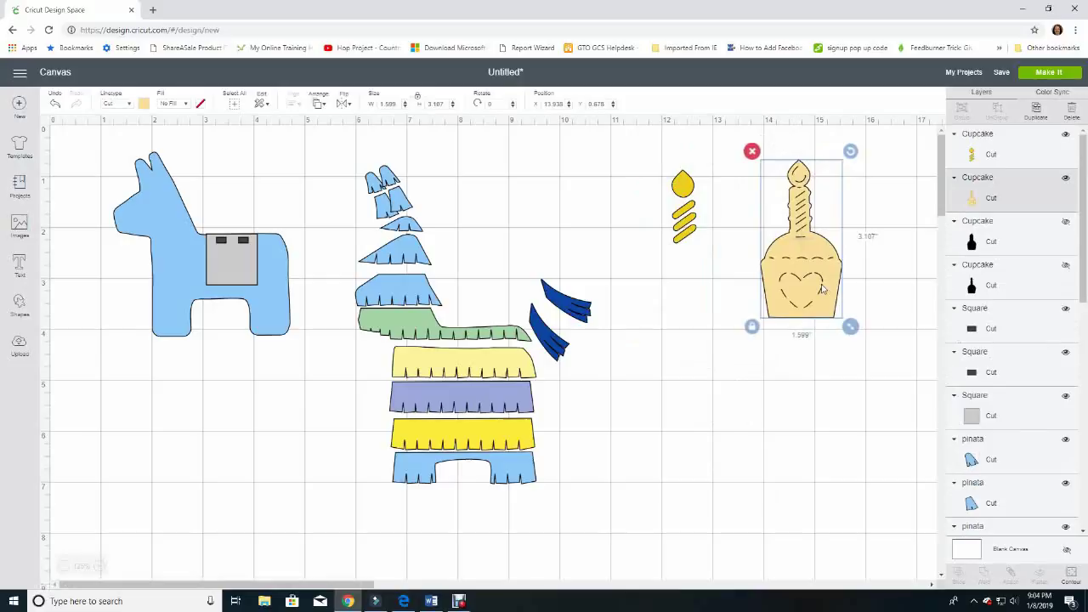
{"action": "key", "text": "Delete"}
{"action": "left_click", "coordinate": [688, 218]}
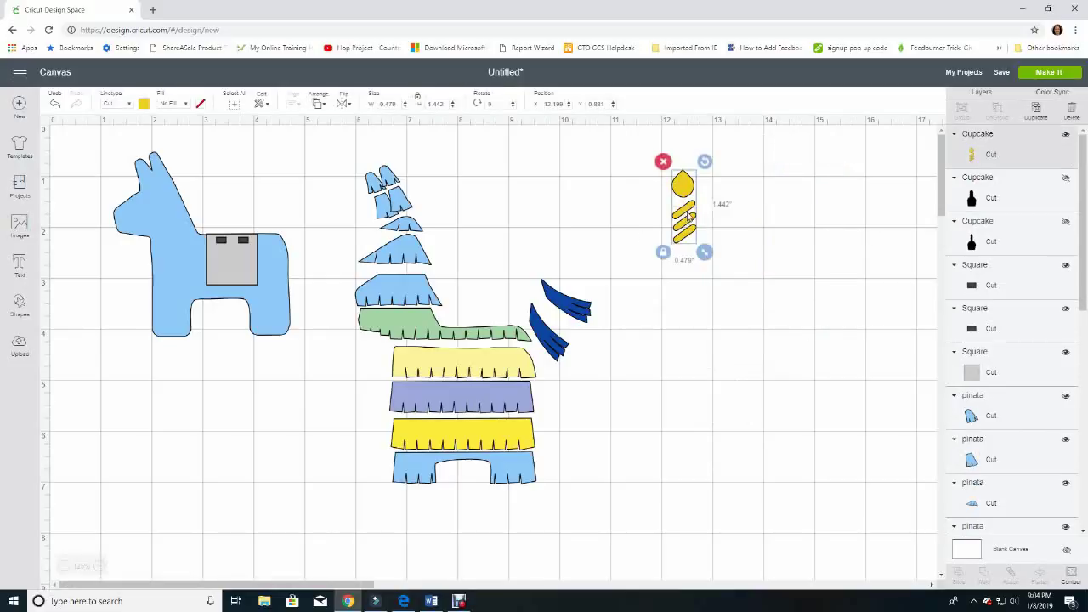
{"action": "key", "text": "Delete"}
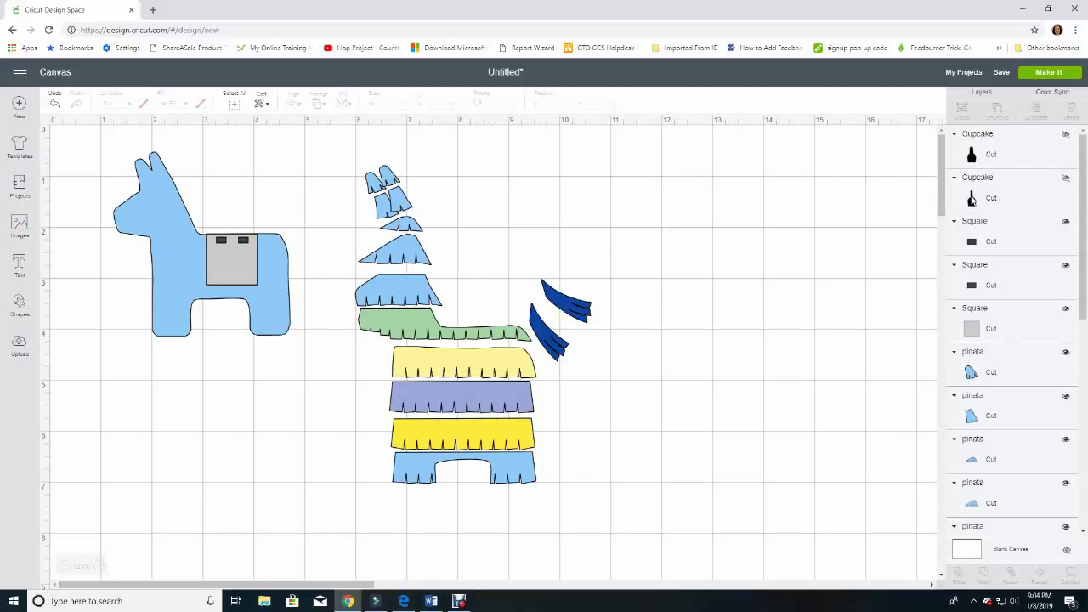
Unhide both black cupcake silhouettes, separate them and delete the larger one
{"action": "left_click", "coordinate": [1066, 180]}
{"action": "left_click", "coordinate": [1067, 138]}
{"action": "left_click_drag", "start_coordinate": [731, 293], "coordinate": [835, 287]}
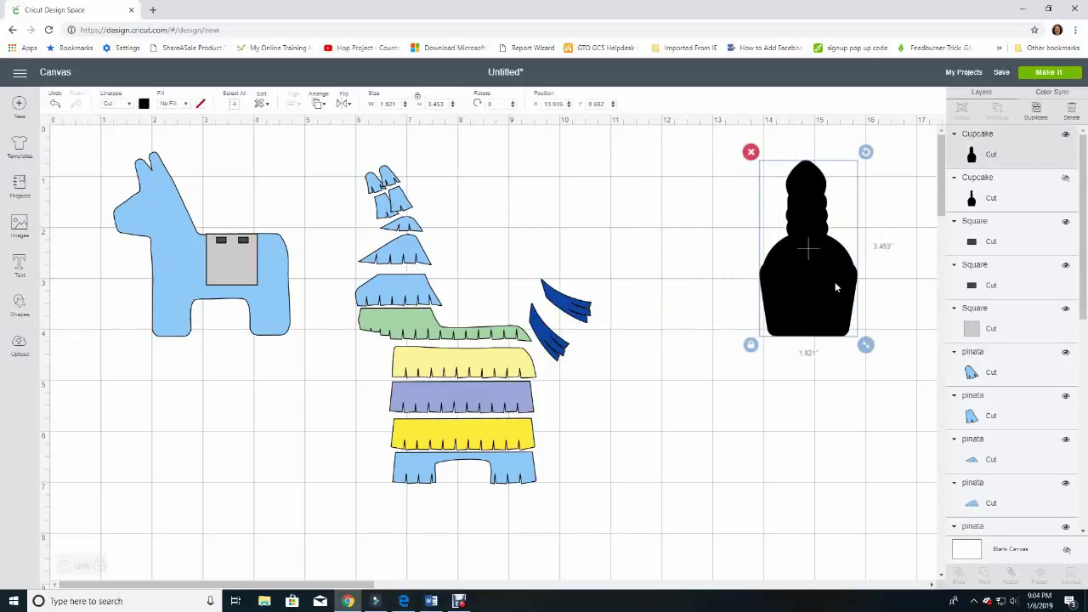
{"action": "left_click", "coordinate": [1067, 182]}
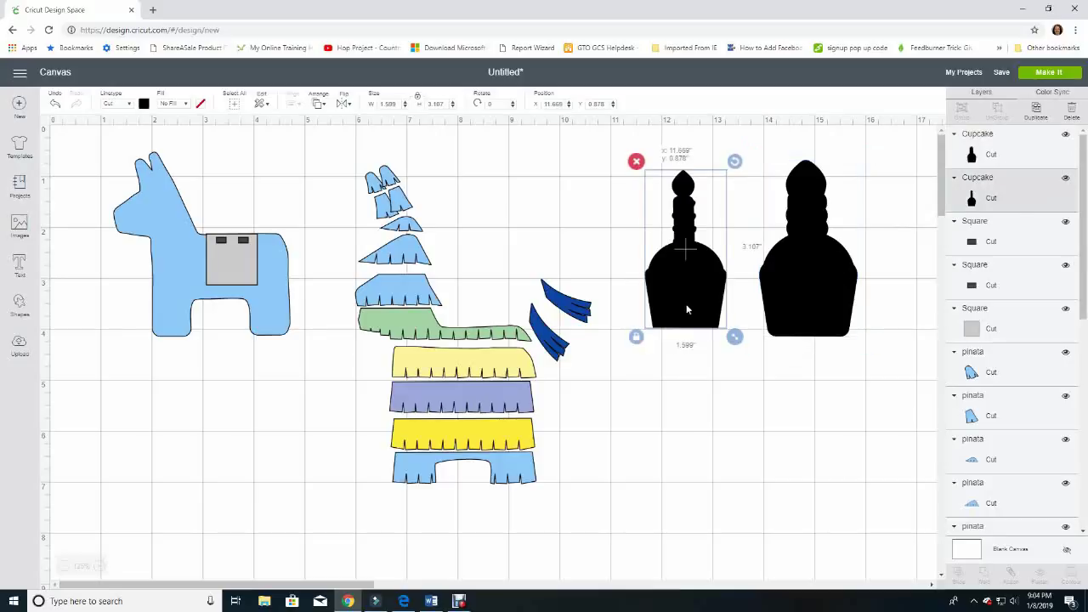
{"action": "left_click", "coordinate": [807, 279]}
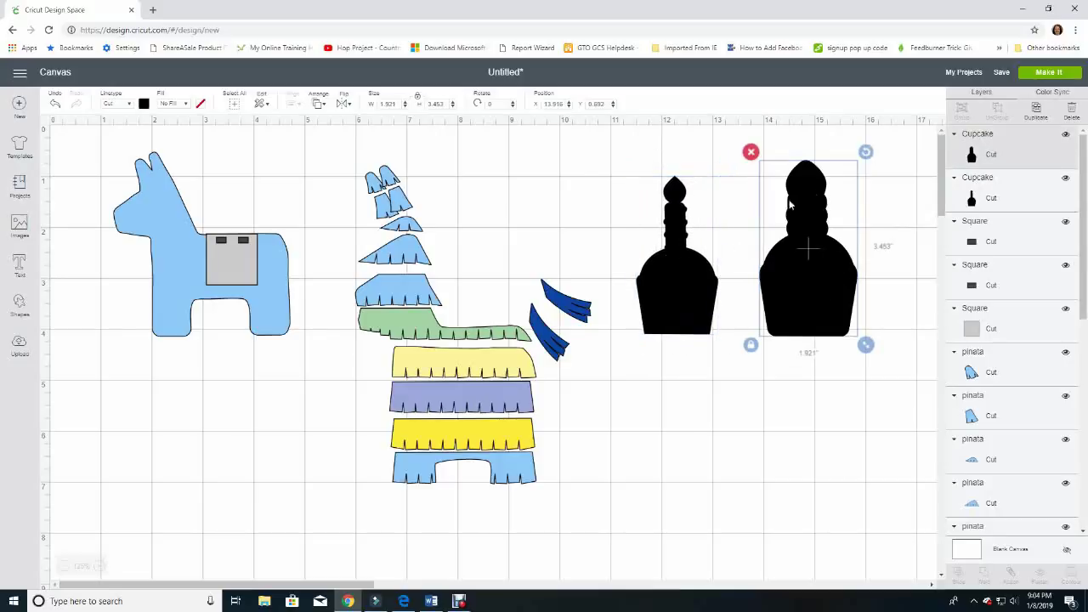
{"action": "left_click", "coordinate": [750, 153]}
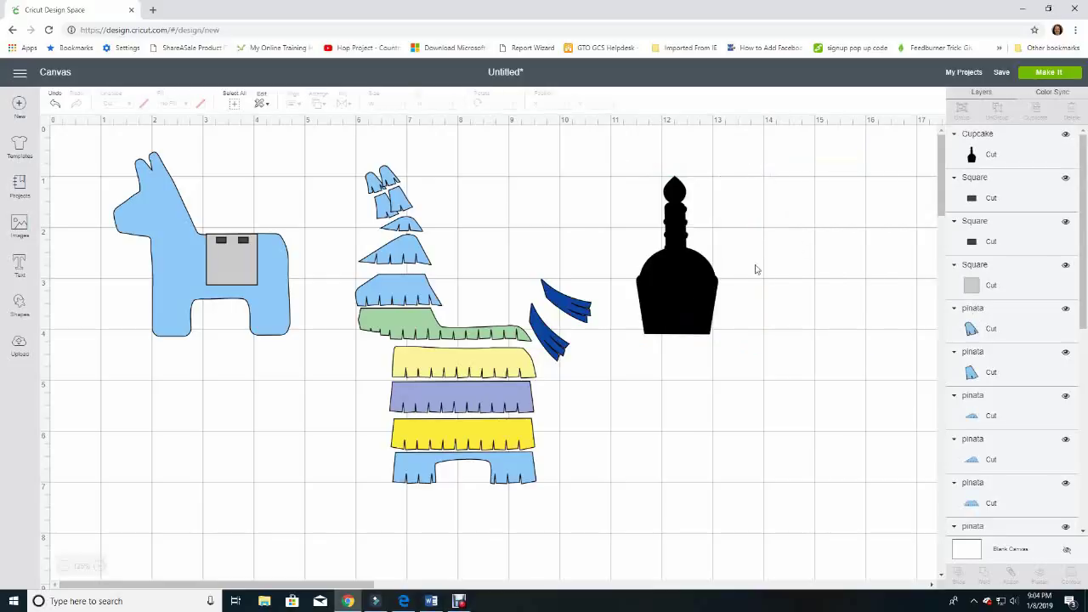
Shrink the remaining cupcake silhouette to about 0.37 by 0.718 inches and place it on the gray square at about X 3.413, Y 2.367 inches
{"action": "left_click", "coordinate": [690, 297]}
{"action": "left_click_drag", "start_coordinate": [726, 342], "coordinate": [234, 276]}
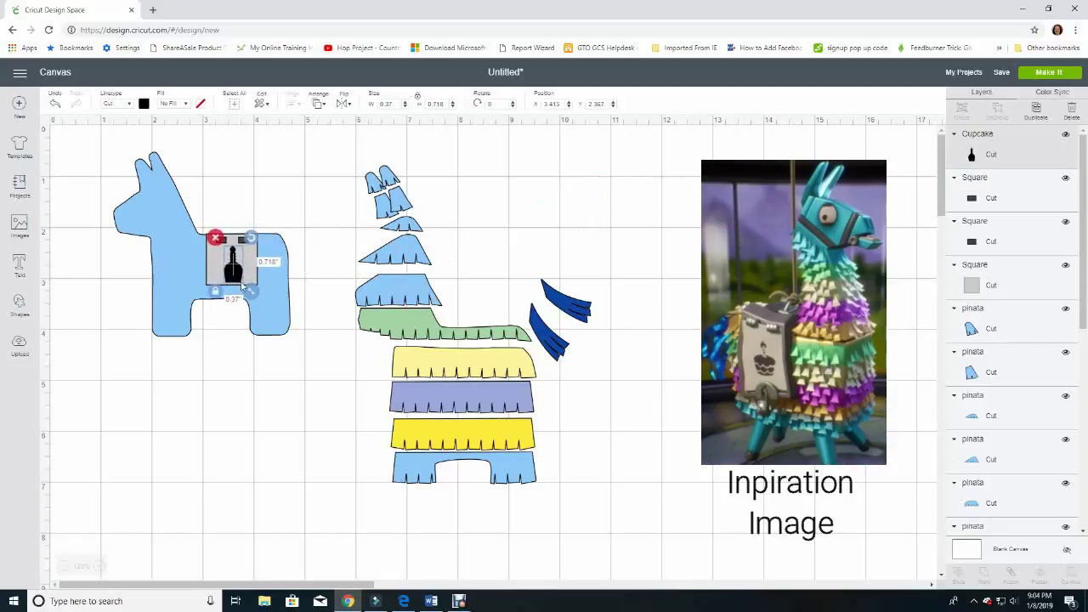
{"action": "left_click", "coordinate": [663, 304]}
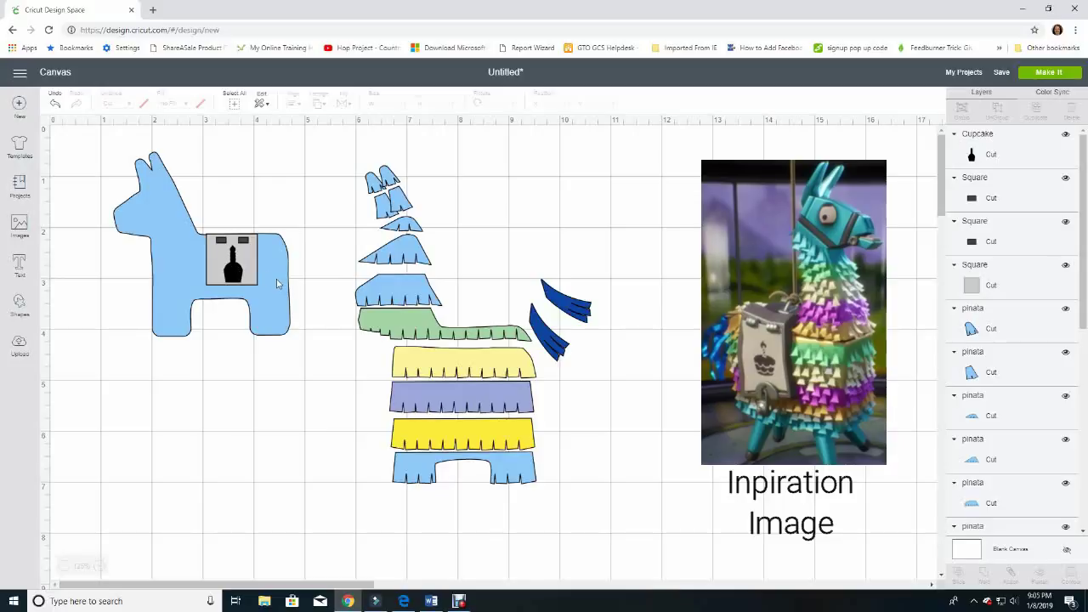
Recolor both small rectangles on the saddlebag from near-black to a medium dark gray
{"action": "left_click", "coordinate": [219, 241]}
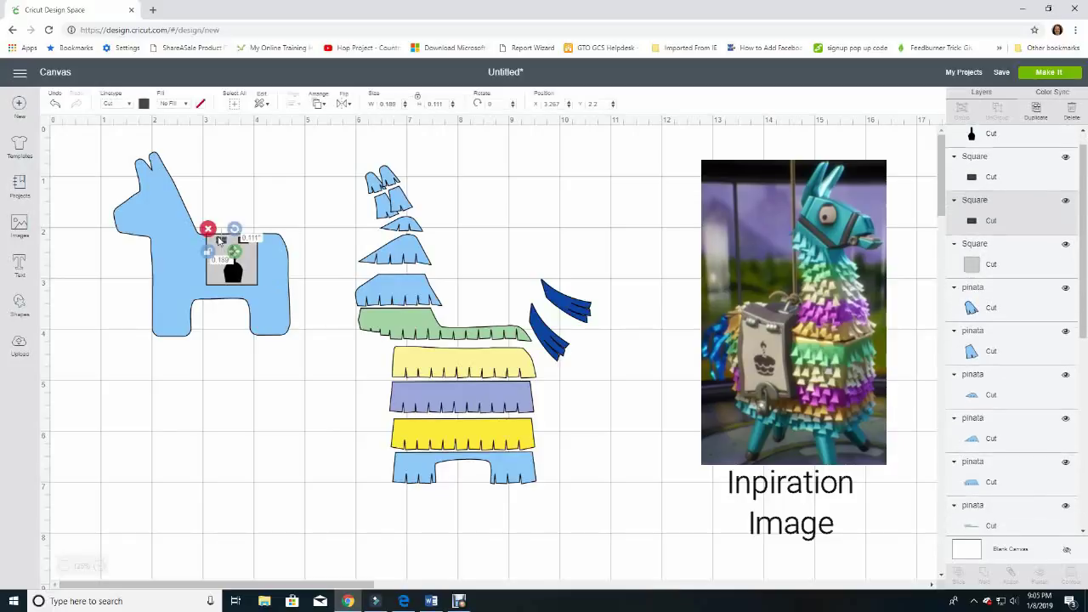
{"action": "left_click", "coordinate": [144, 103]}
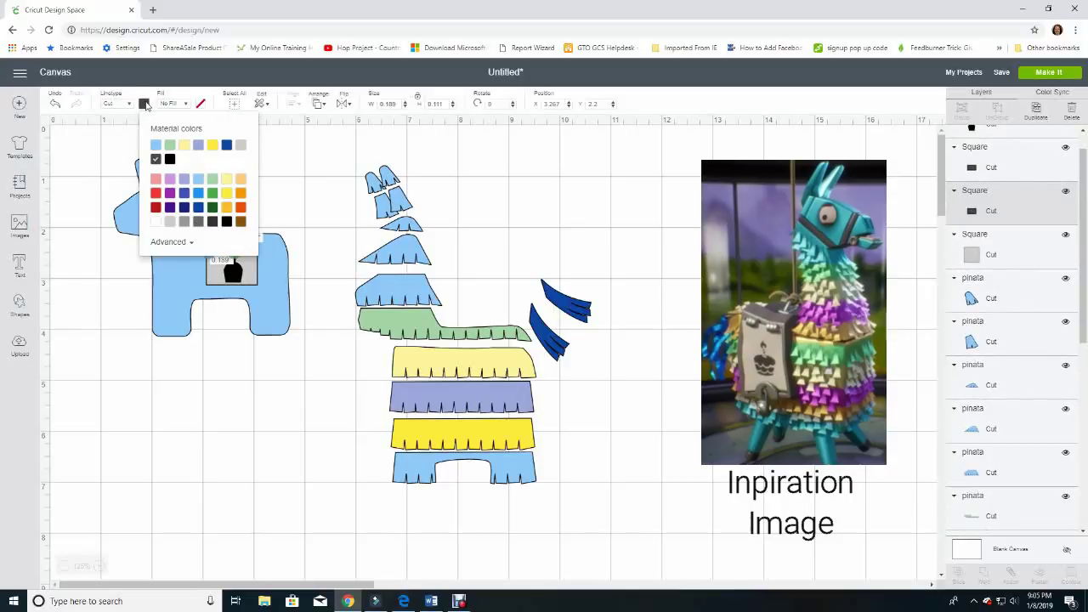
{"action": "left_click", "coordinate": [197, 222]}
{"action": "left_click", "coordinate": [274, 215]}
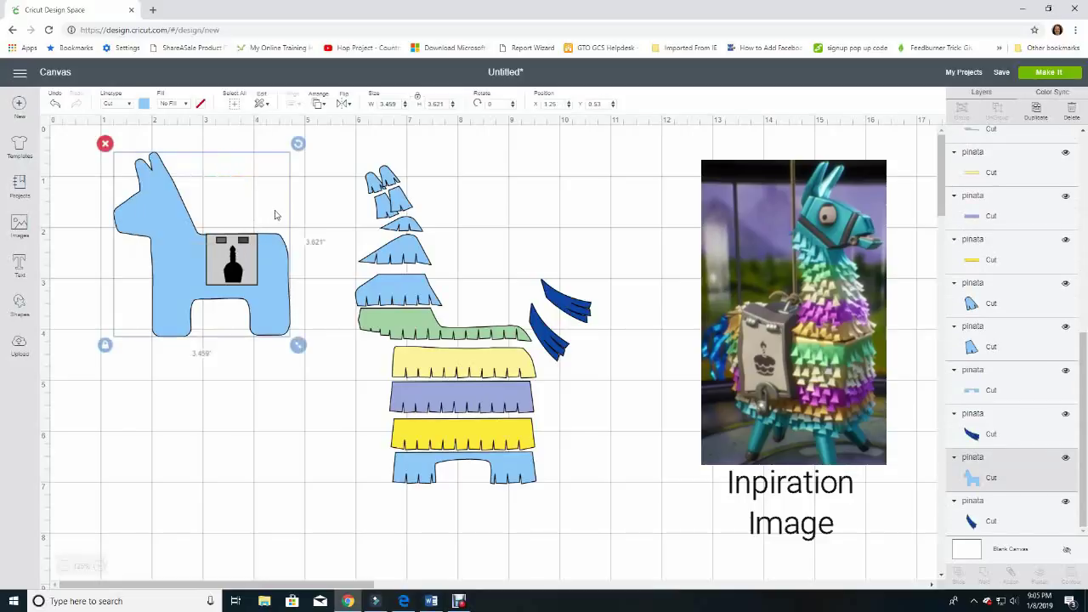
{"action": "left_click", "coordinate": [244, 242]}
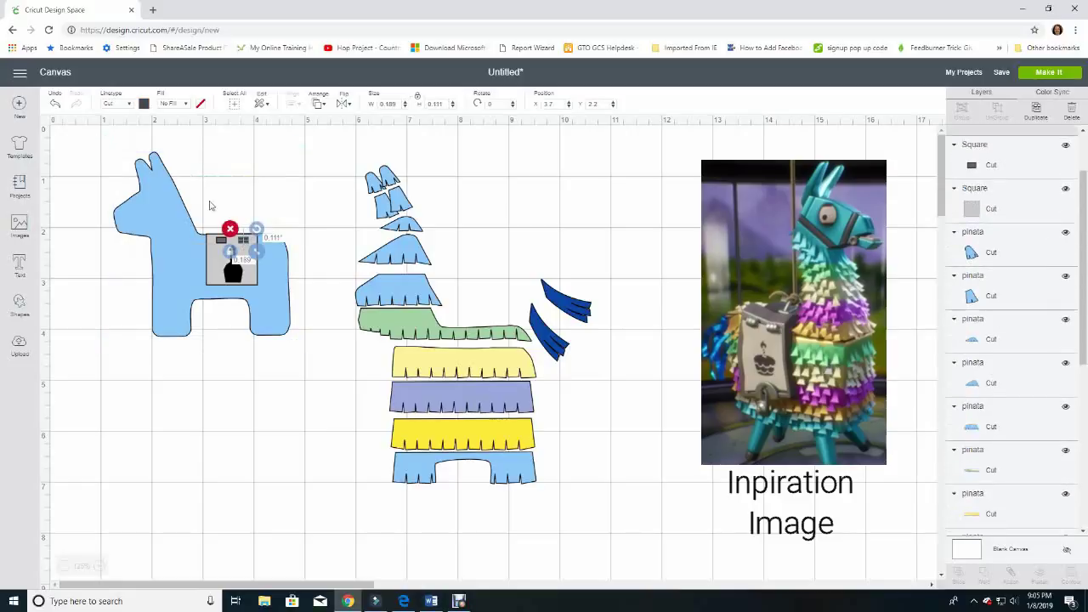
{"action": "left_click", "coordinate": [143, 103]}
{"action": "left_click", "coordinate": [184, 159]}
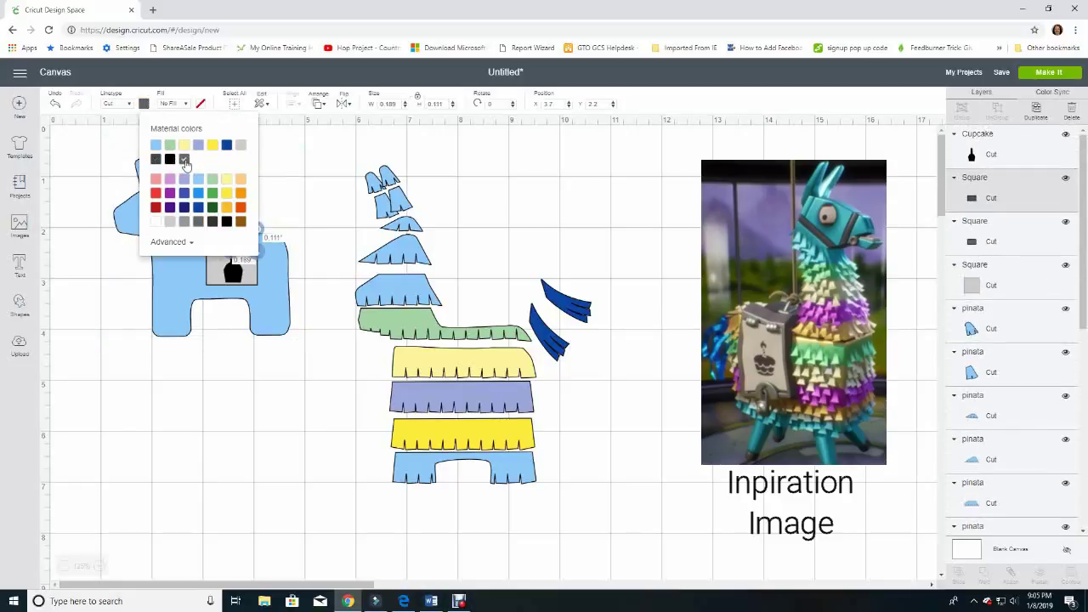
{"action": "left_click", "coordinate": [306, 204]}
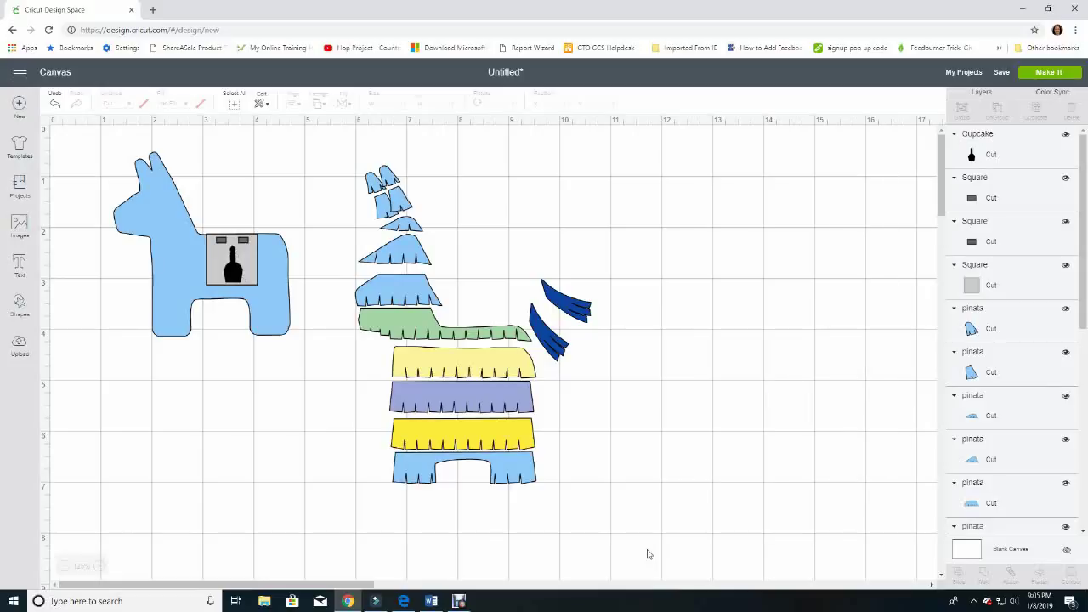
Send the project to cut preparation and review the mats for all material colors
{"action": "left_click", "coordinate": [1038, 72]}
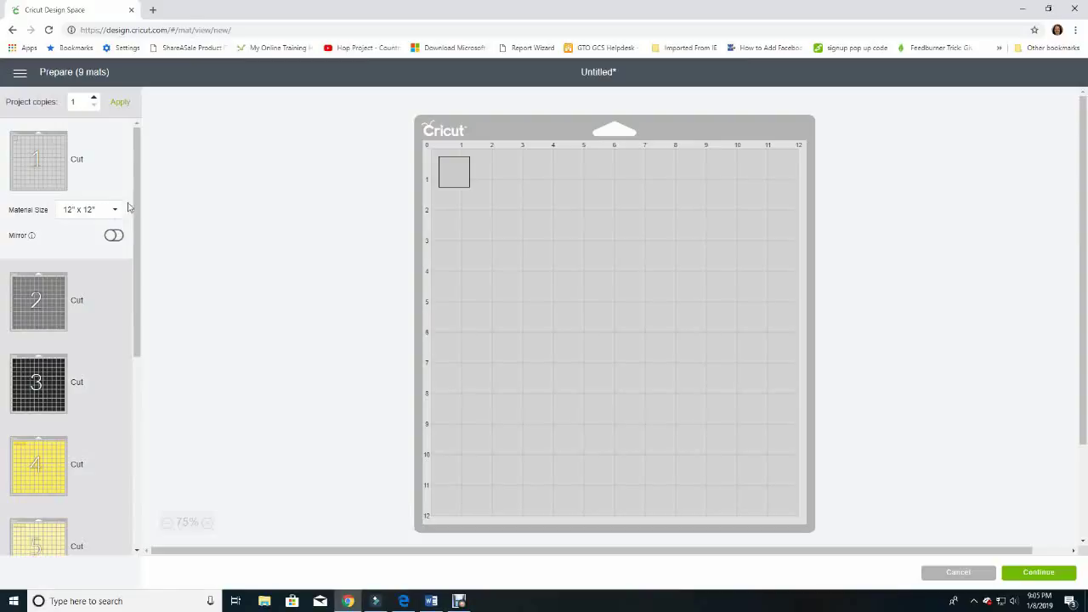
{"action": "scroll", "coordinate": [126, 338], "scroll_direction": "down", "scroll_amount": 3}
{"action": "scroll", "coordinate": [126, 340], "scroll_direction": "down", "scroll_amount": 2}
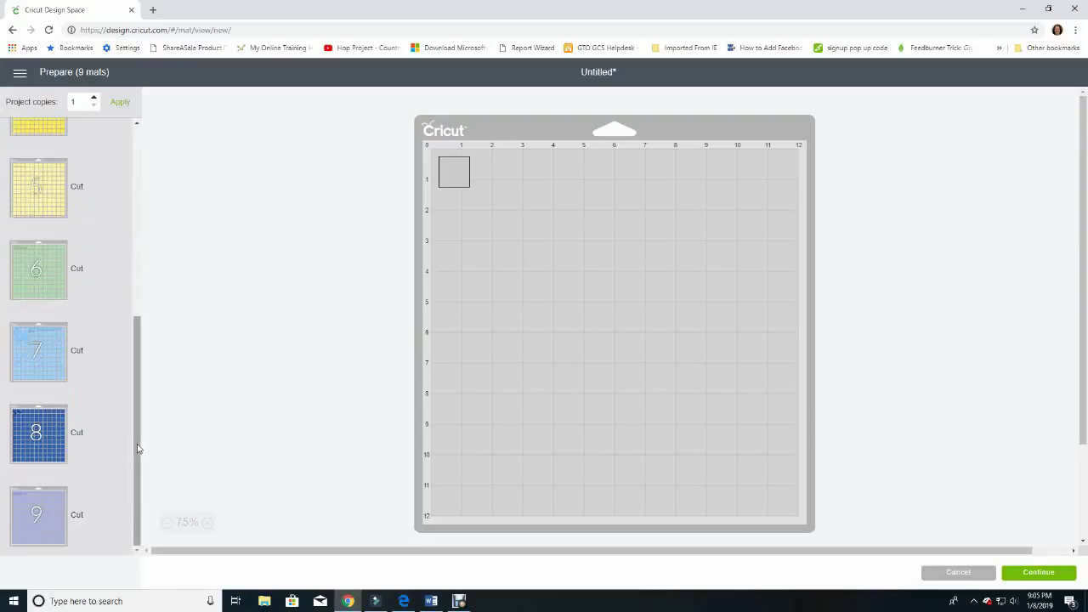
{"action": "left_click_drag", "start_coordinate": [137, 448], "coordinate": [137, 253]}
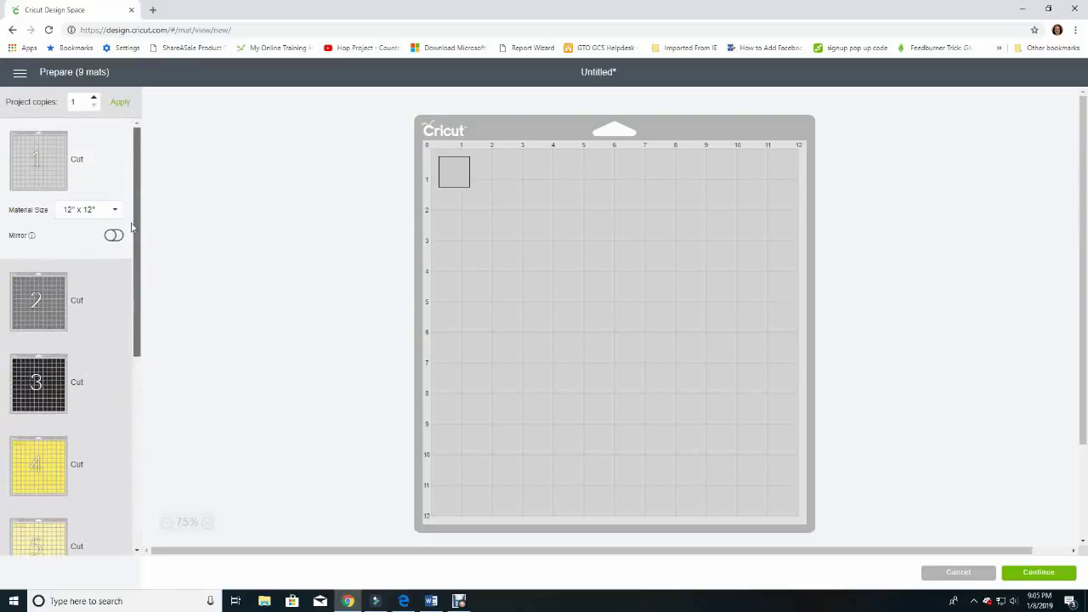
Leave cut preparation and rearrange the green card base, blue-violet panel and piñata on the canvas, aligning the base with the canvas origin
{"action": "left_click", "coordinate": [978, 578]}
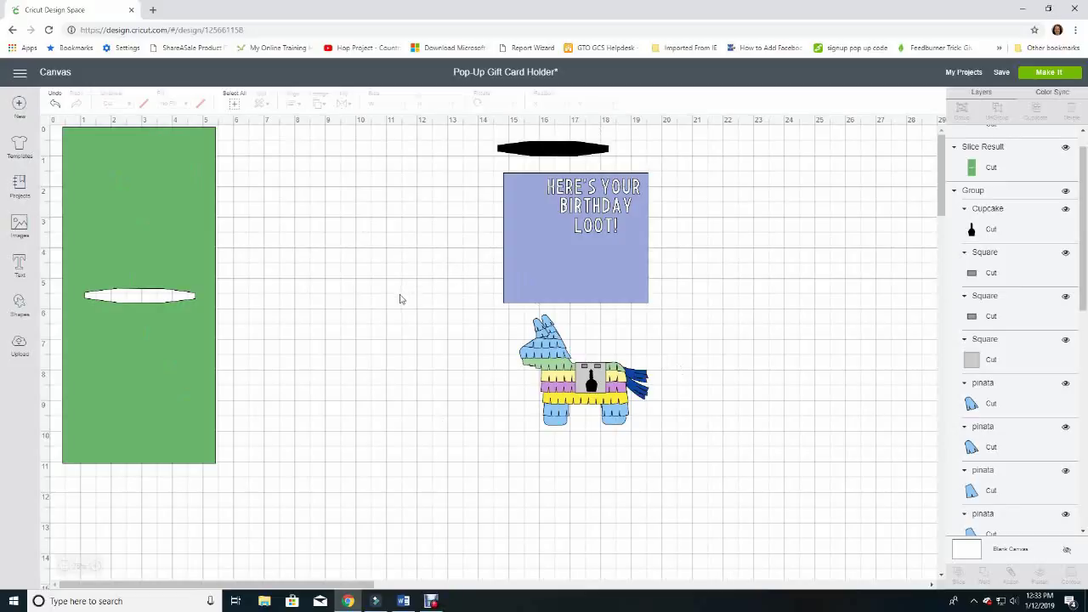
{"action": "mouse_move", "coordinate": [172, 215]}
{"action": "left_mouse_down"}
{"action": "mouse_move", "coordinate": [284, 264]}
{"action": "mouse_move", "coordinate": [202, 240]}
{"action": "mouse_move", "coordinate": [173, 218]}
{"action": "left_mouse_up"}
{"action": "mouse_move", "coordinate": [556, 251]}
{"action": "left_mouse_down"}
{"action": "mouse_move", "coordinate": [285, 273]}
{"action": "mouse_move", "coordinate": [294, 270]}
{"action": "mouse_move", "coordinate": [252, 364]}
{"action": "mouse_move", "coordinate": [139, 394]}
{"action": "mouse_move", "coordinate": [421, 374]}
{"action": "mouse_move", "coordinate": [546, 240]}
{"action": "mouse_move", "coordinate": [560, 253]}
{"action": "left_mouse_up"}
{"action": "left_click_drag", "start_coordinate": [550, 380], "coordinate": [601, 278]}
{"action": "left_click_drag", "start_coordinate": [602, 217], "coordinate": [611, 367]}
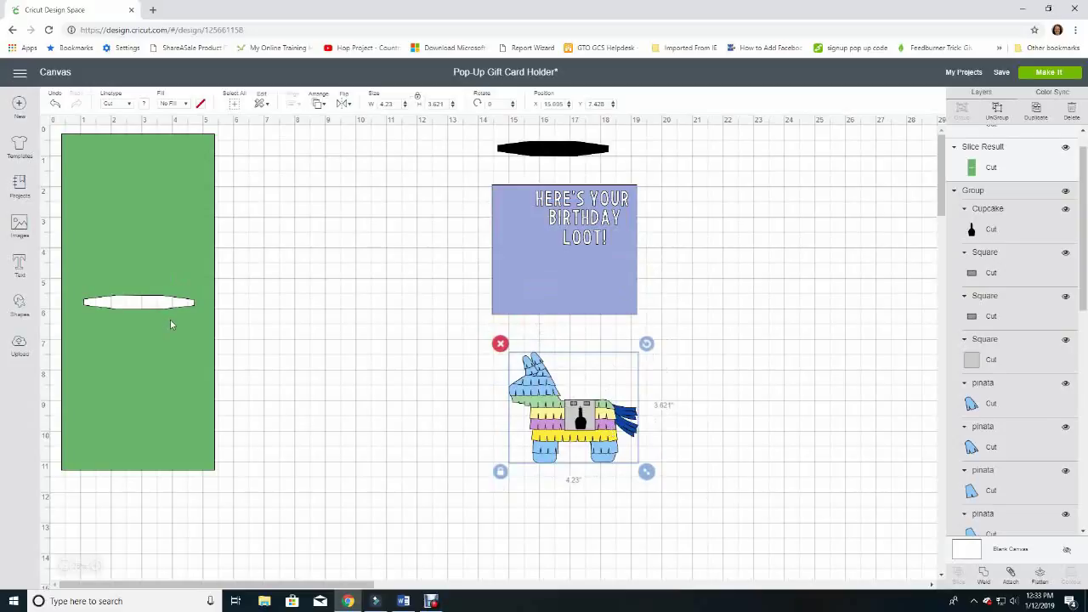
{"action": "left_click_drag", "start_coordinate": [167, 327], "coordinate": [156, 327]}
{"action": "left_click", "coordinate": [328, 321]}
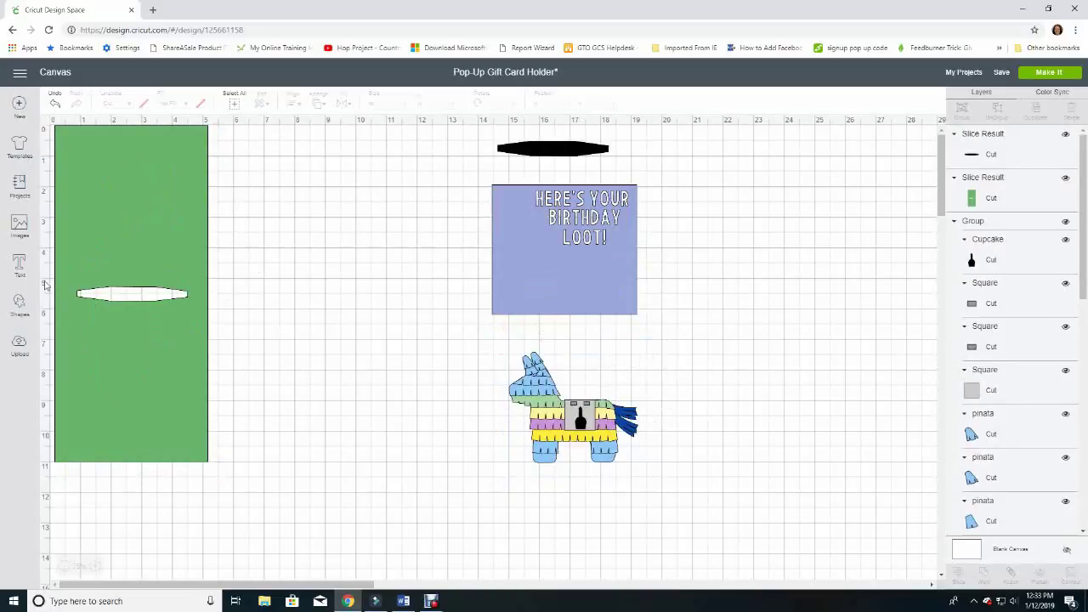
Add a square shape and place it in the blank area beside the green card base
{"action": "left_click", "coordinate": [18, 303]}
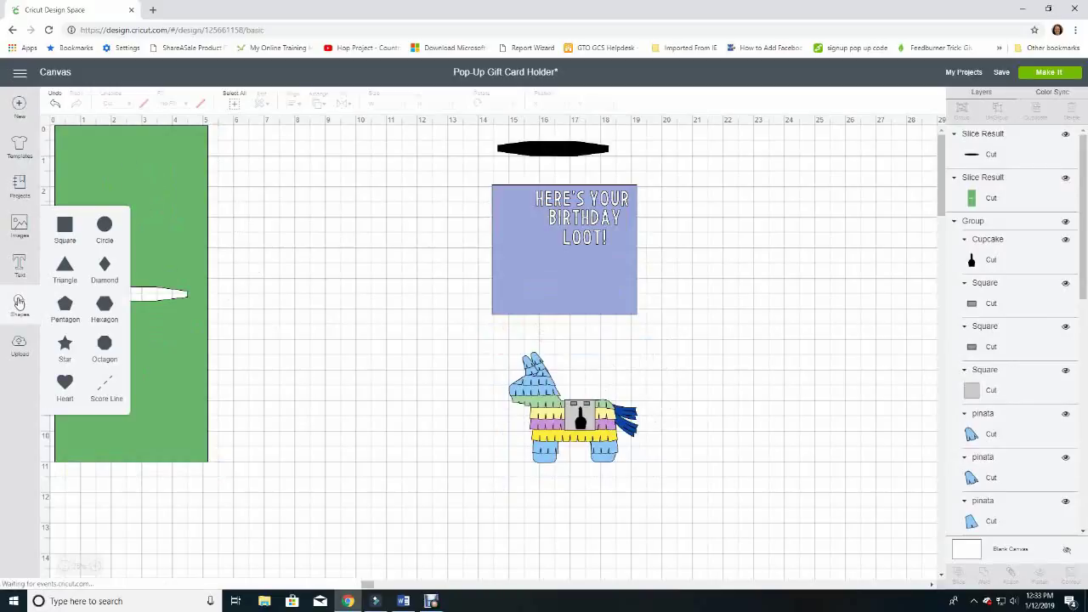
{"action": "left_click", "coordinate": [68, 231]}
{"action": "left_click_drag", "start_coordinate": [145, 213], "coordinate": [350, 255]}
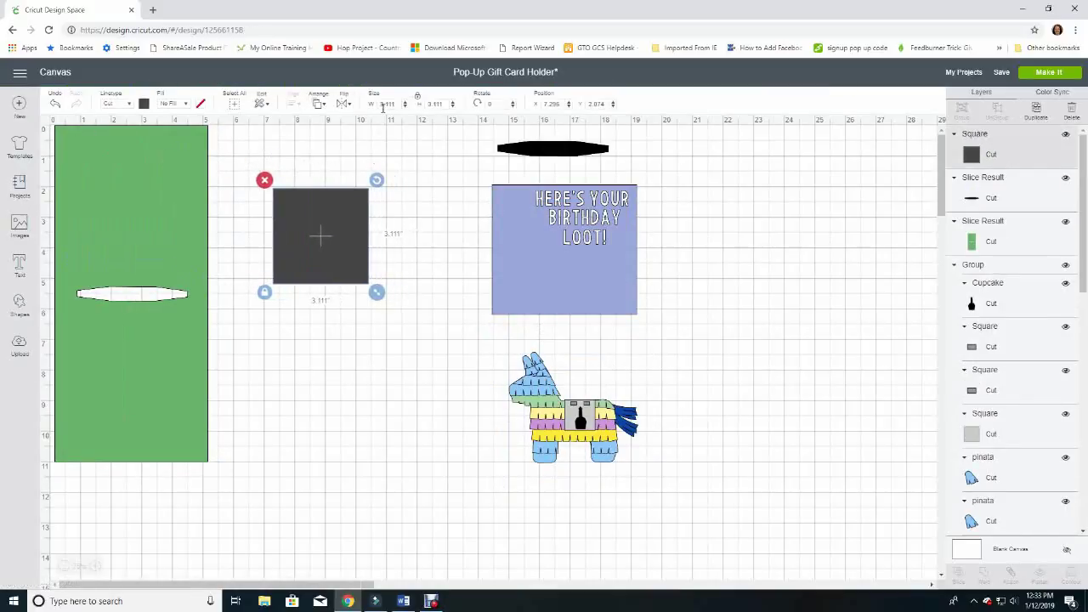
Unlock the square's proportions and set its size to 5.0 inches wide by 11 inches high
{"action": "left_click", "coordinate": [265, 292]}
{"action": "left_click", "coordinate": [389, 104]}
{"action": "type", "text": "5.0"}
{"action": "key", "text": "Tab"}
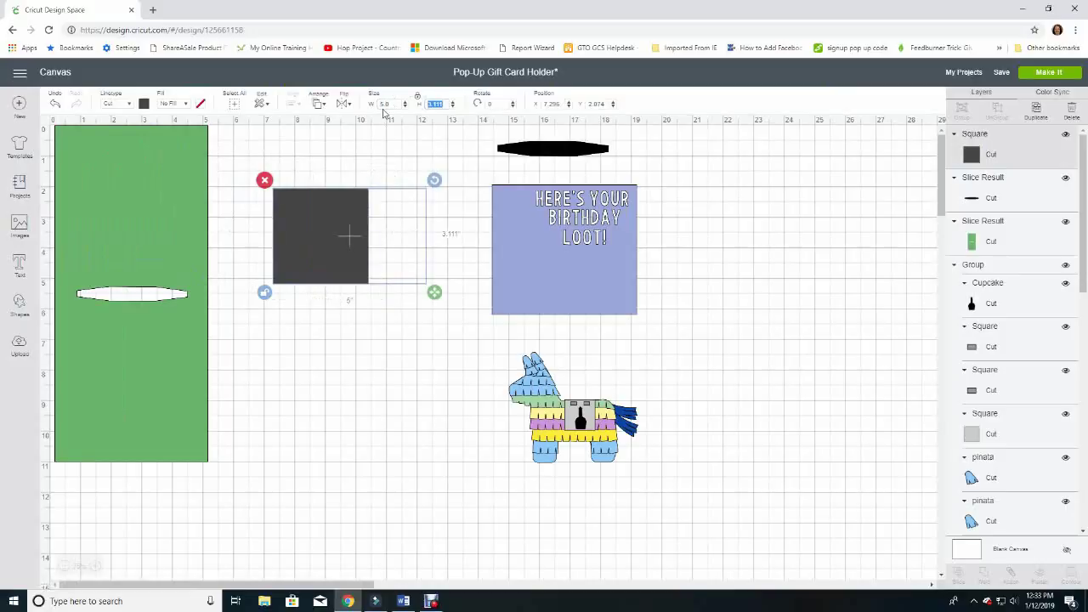
{"action": "type", "text": "11"}
{"action": "key", "text": "Return"}
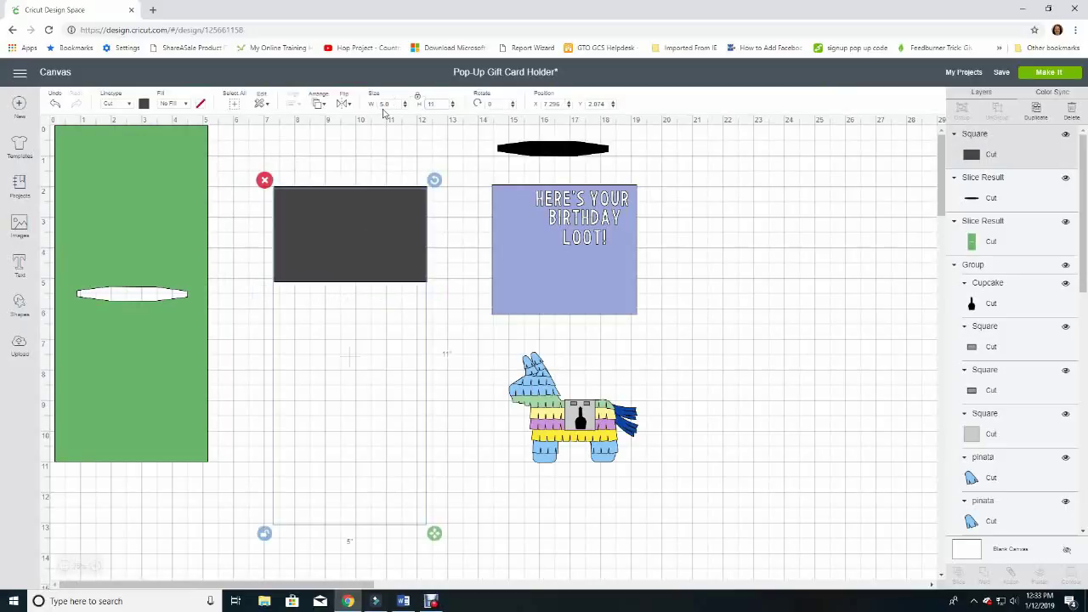
Position the dark gray rectangle beside the green card base and shift the black slice piece to about X 15.375, Y 0.727 inches
{"action": "left_click_drag", "start_coordinate": [304, 249], "coordinate": [281, 201]}
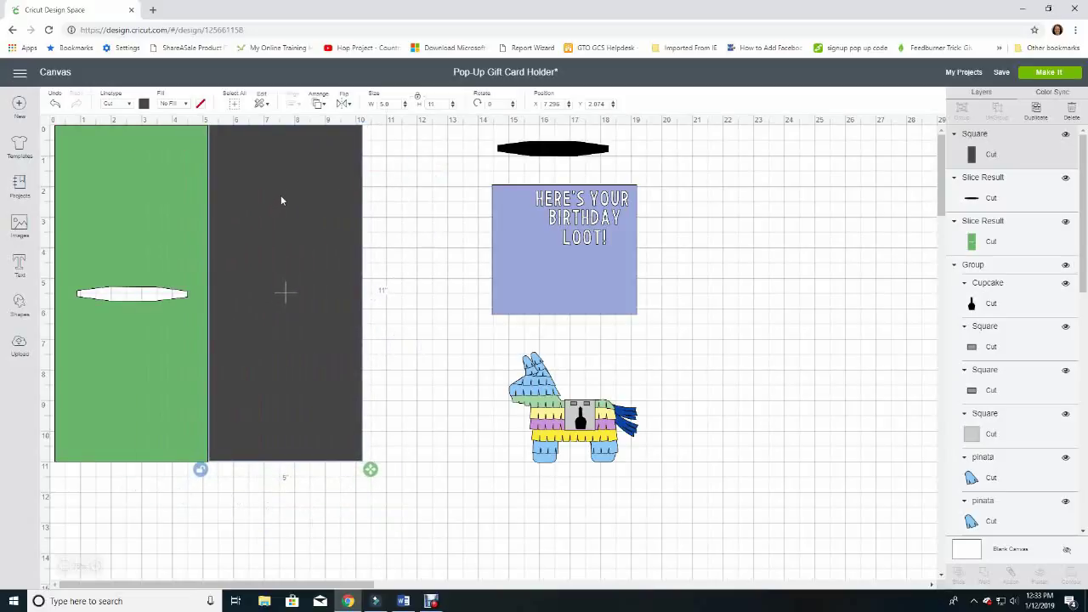
{"action": "left_click_drag", "start_coordinate": [281, 201], "coordinate": [301, 216]}
{"action": "mouse_move", "coordinate": [537, 154]}
{"action": "left_mouse_down"}
{"action": "mouse_move", "coordinate": [494, 158]}
{"action": "mouse_move", "coordinate": [523, 157]}
{"action": "left_mouse_up"}
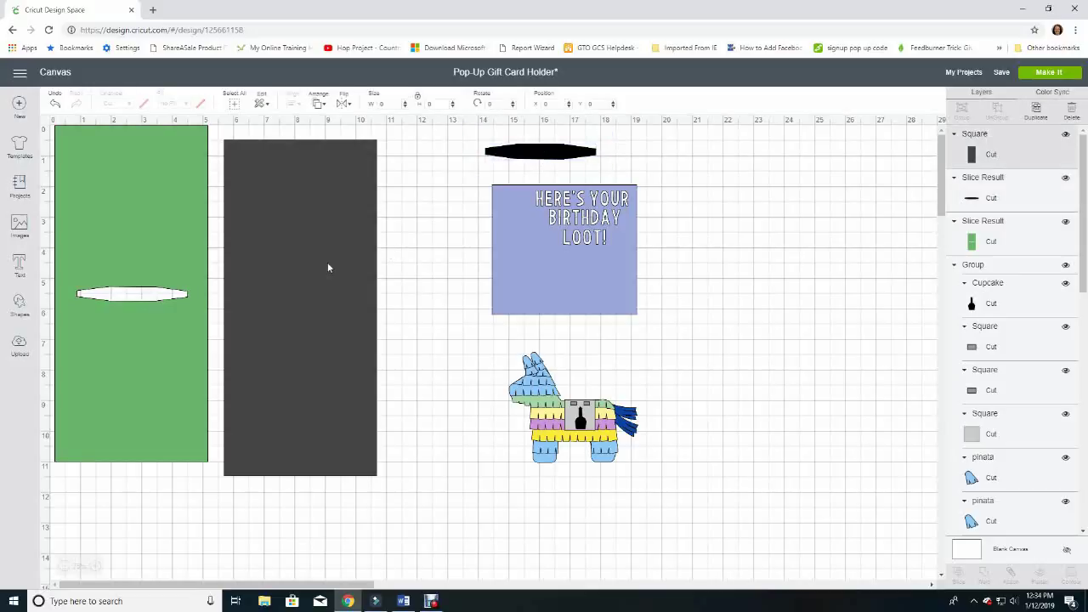
{"action": "left_click_drag", "start_coordinate": [328, 262], "coordinate": [324, 251]}
{"action": "left_click_drag", "start_coordinate": [542, 156], "coordinate": [577, 159]}
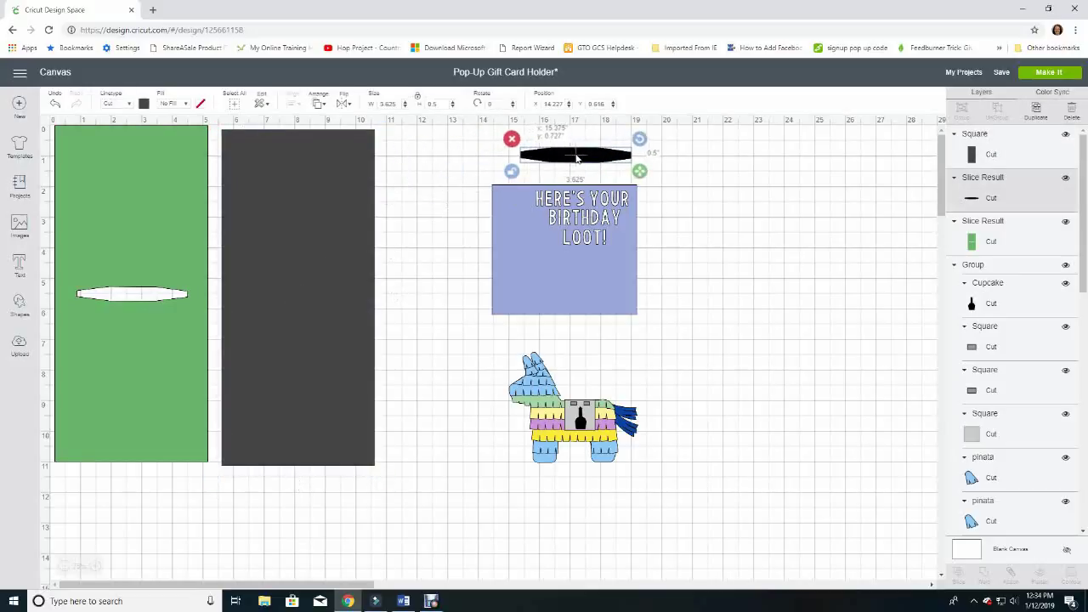
Add an octagon shape and place it beside the blue-violet panel at about X 20.444, Y 2.907 inches
{"action": "left_click", "coordinate": [18, 304]}
{"action": "left_click", "coordinate": [107, 347]}
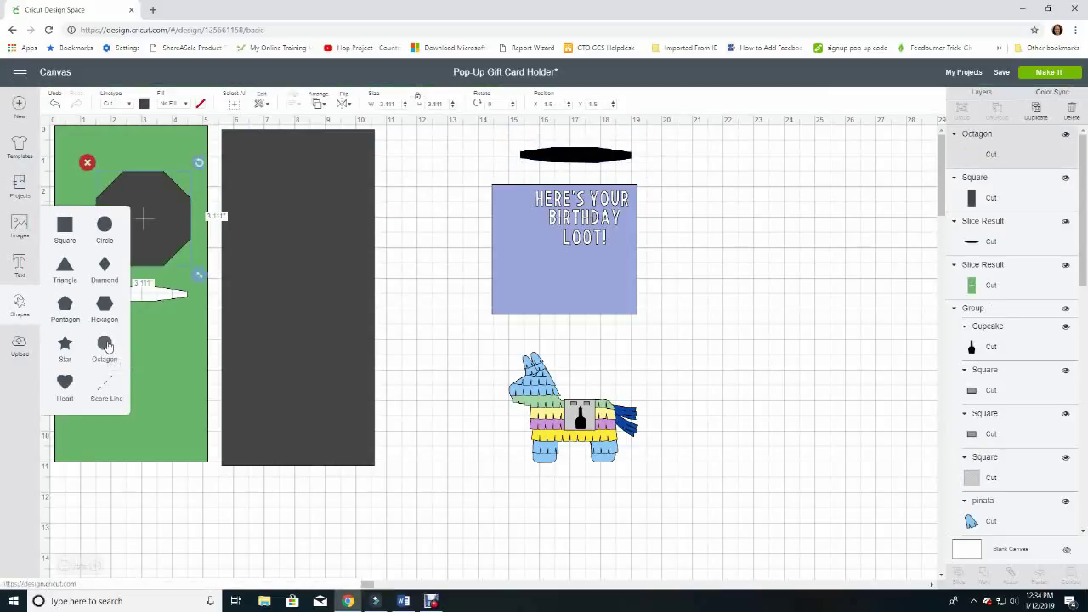
{"action": "left_click_drag", "start_coordinate": [146, 219], "coordinate": [451, 294]}
{"action": "left_click_drag", "start_coordinate": [511, 327], "coordinate": [737, 298]}
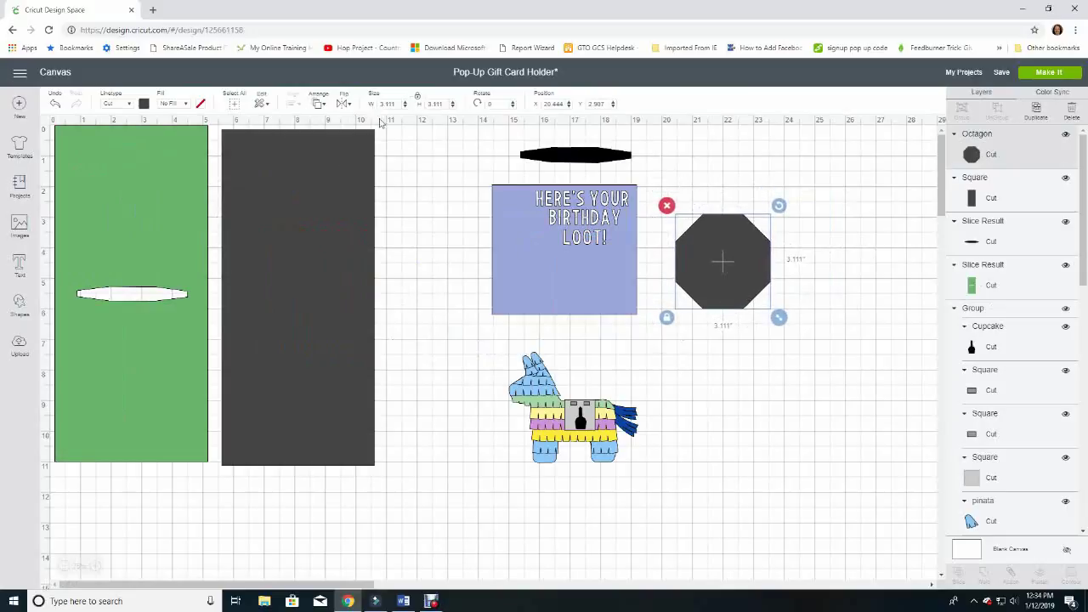
Unlock the octagon's proportions and set its size to 3.625 inches wide by 0.50 inches high
{"action": "left_click", "coordinate": [666, 318]}
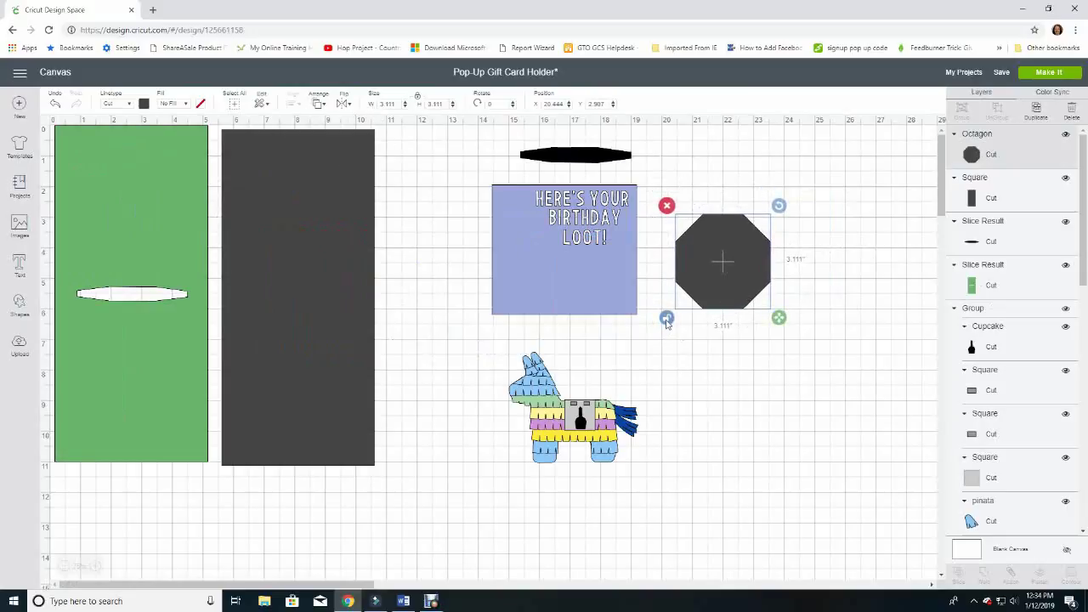
{"action": "double_click", "coordinate": [384, 103]}
{"action": "type", "text": "3.625"}
{"action": "left_click", "coordinate": [438, 103]}
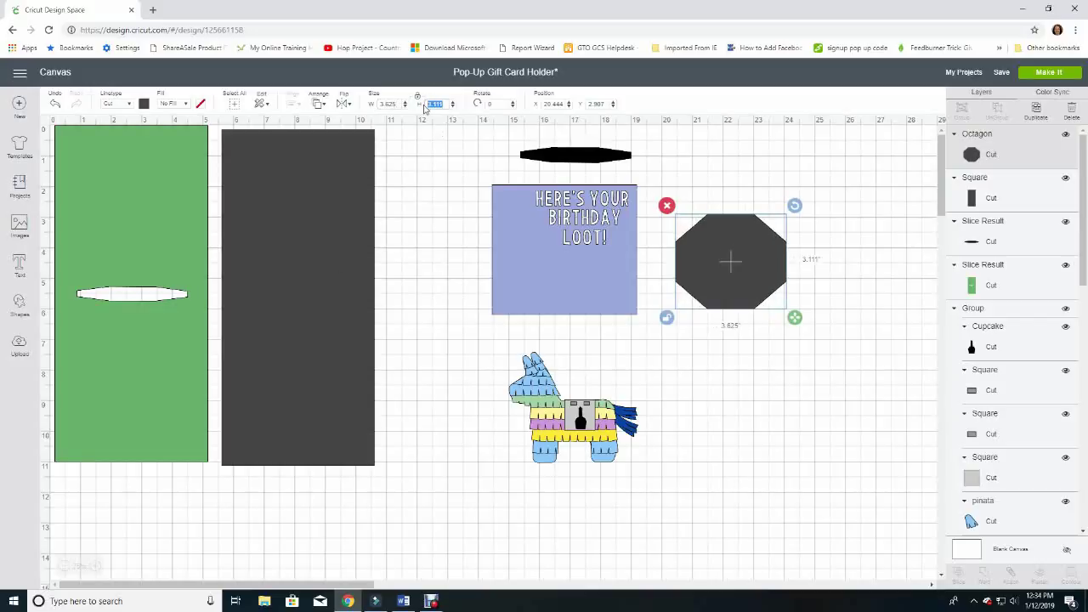
{"action": "type", "text": "50"}
{"action": "key", "text": "Return"}
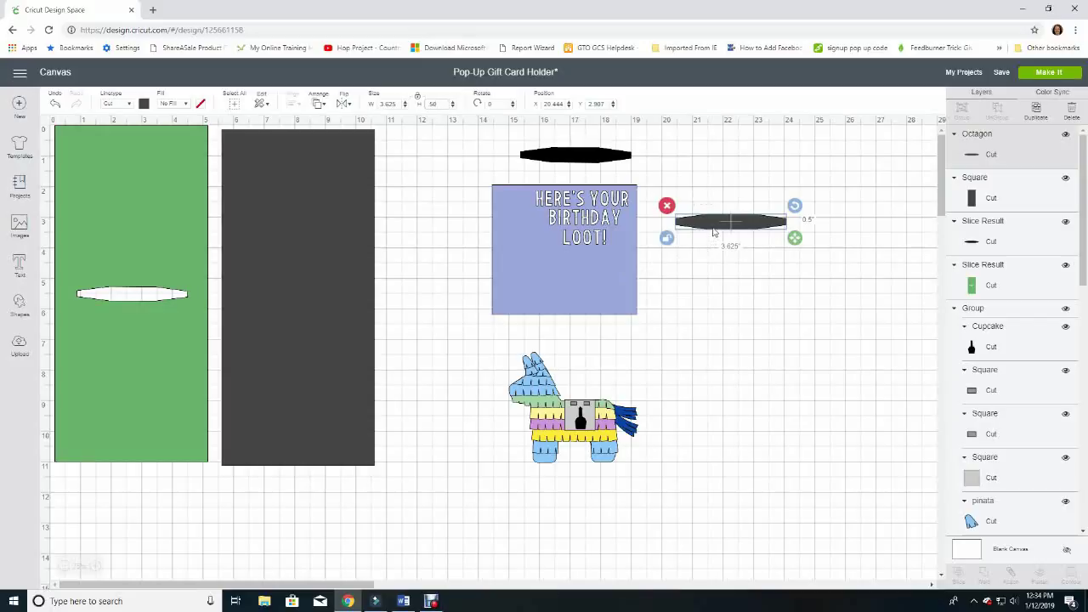
Move the flattened octagon next to the black slice piece and recolor it dark blue
{"action": "left_click_drag", "start_coordinate": [716, 229], "coordinate": [449, 164]}
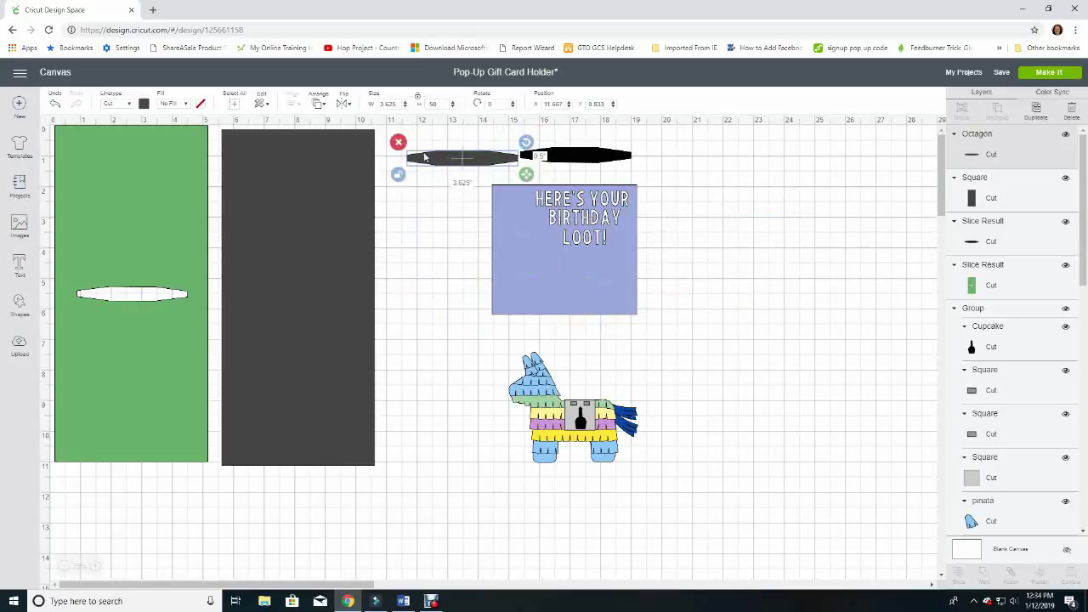
{"action": "left_click", "coordinate": [145, 104]}
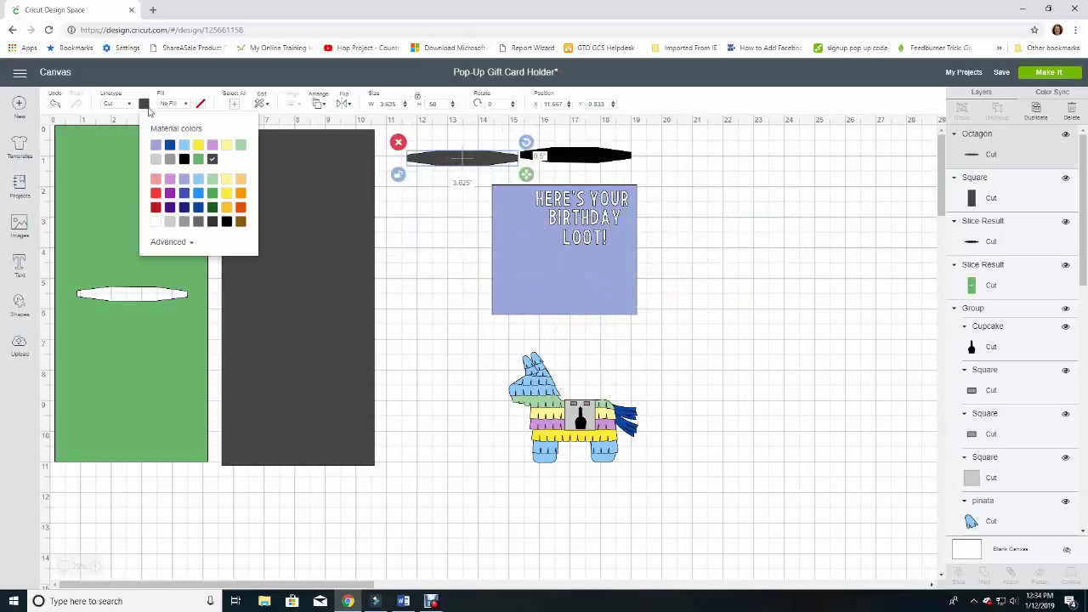
{"action": "left_click", "coordinate": [169, 145]}
{"action": "left_click", "coordinate": [449, 243]}
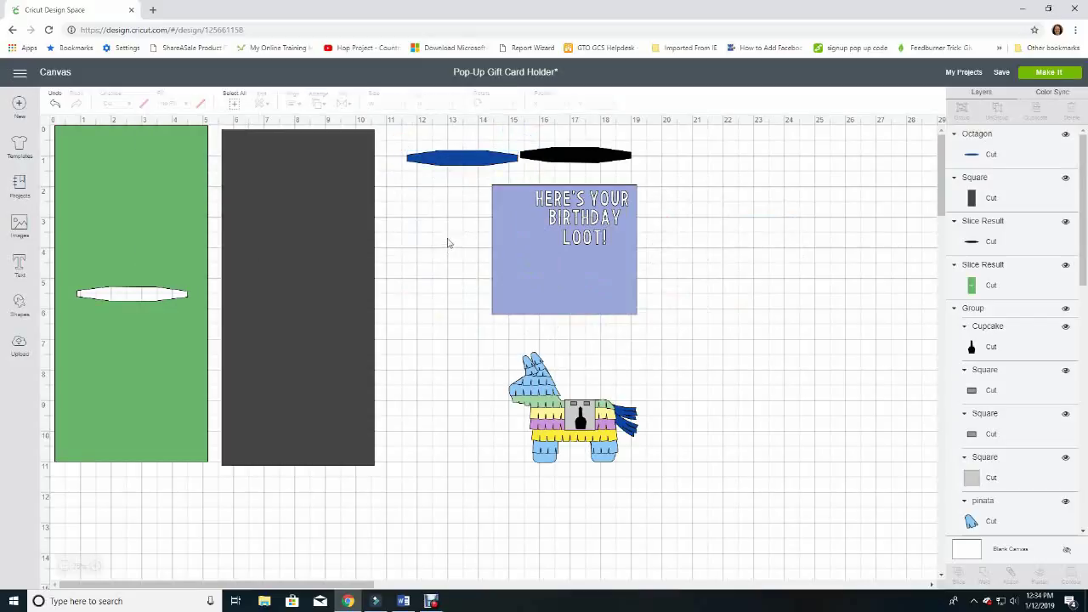
Move the dark gray rectangle so it sits at about X 6.074, Y 0 inches beside the green card base
{"action": "left_click", "coordinate": [333, 229]}
{"action": "left_click_drag", "start_coordinate": [334, 232], "coordinate": [342, 230]}
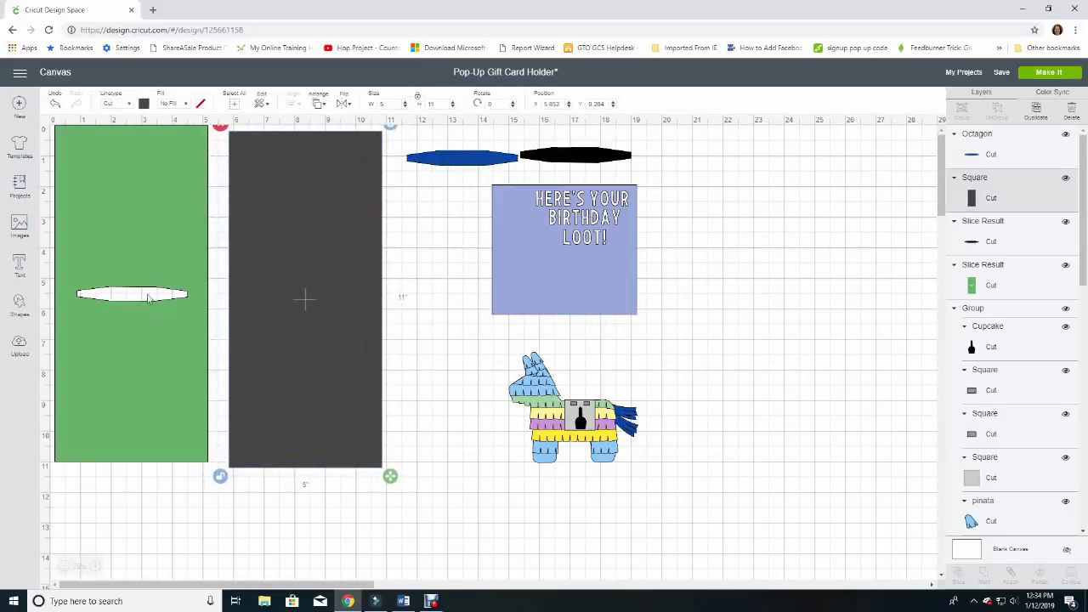
{"action": "left_click_drag", "start_coordinate": [329, 293], "coordinate": [334, 281]}
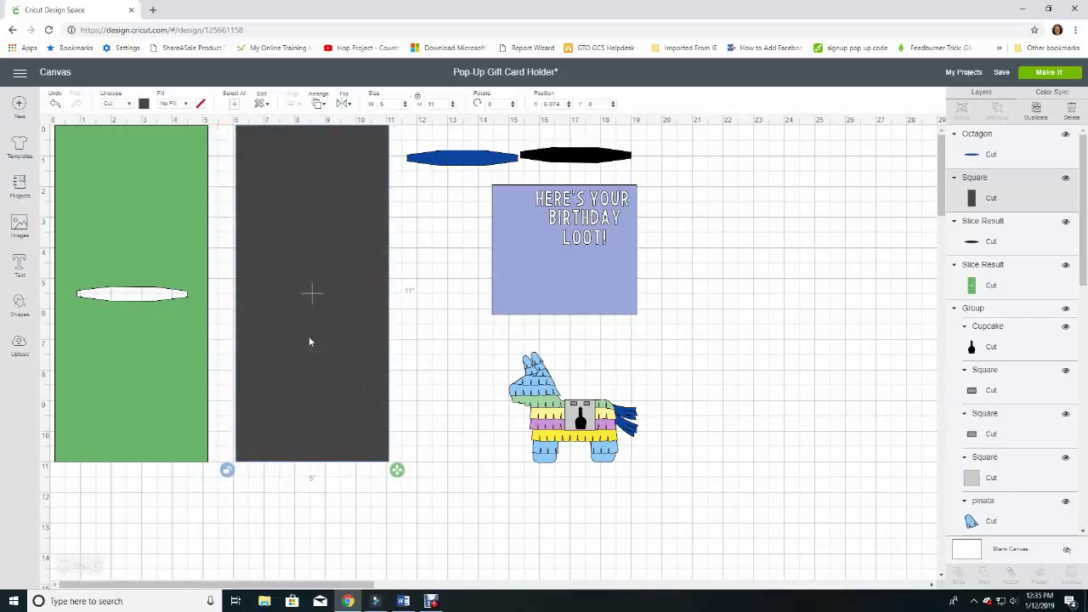
Change the canvas grid setting to Full Grid
{"action": "left_click", "coordinate": [95, 567]}
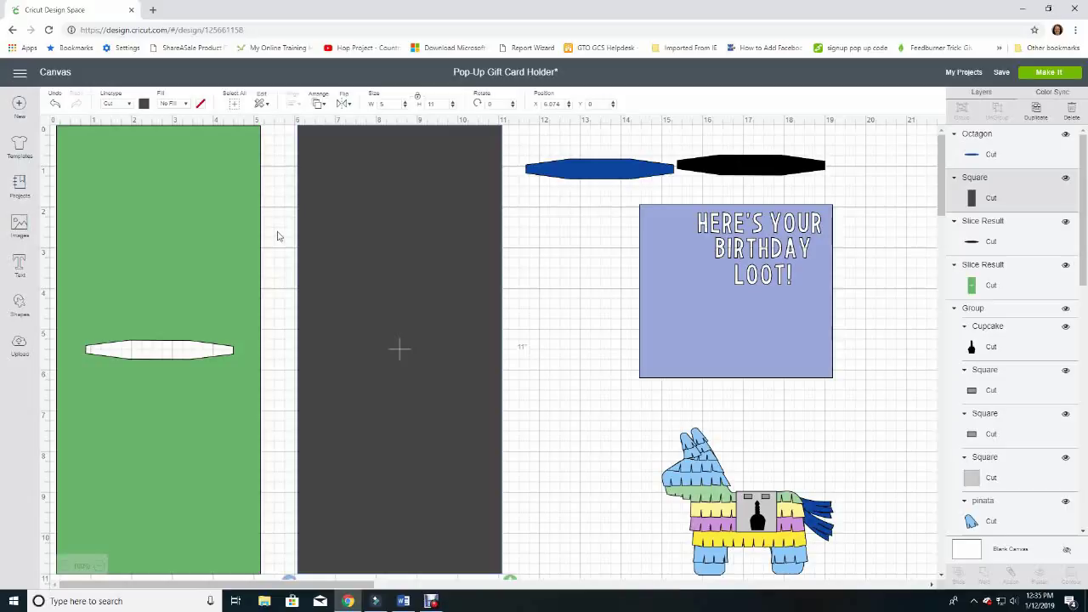
{"action": "left_click", "coordinate": [20, 76]}
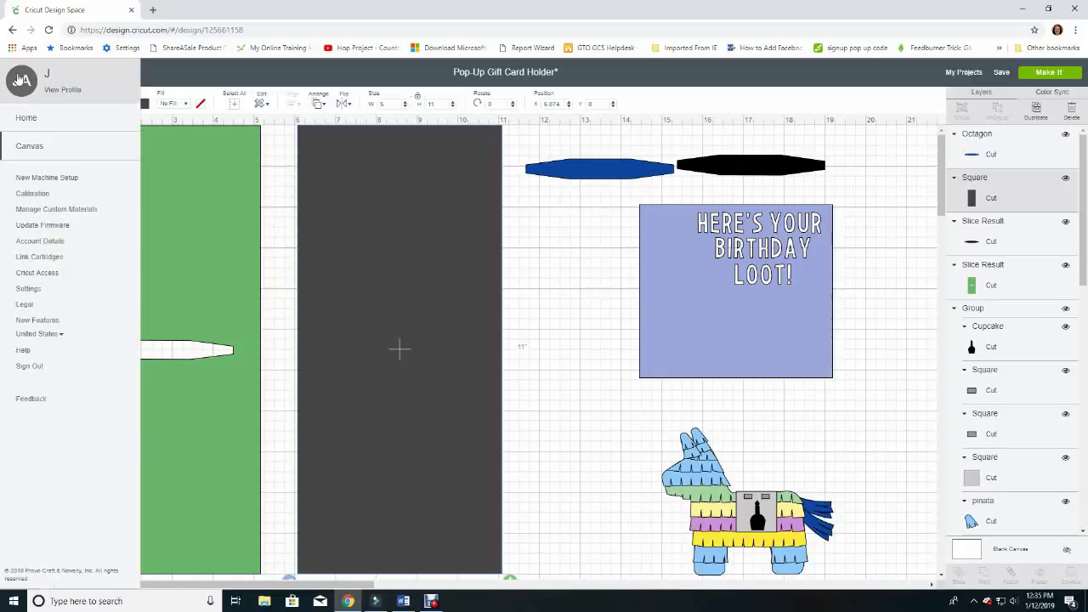
{"action": "left_click", "coordinate": [29, 290]}
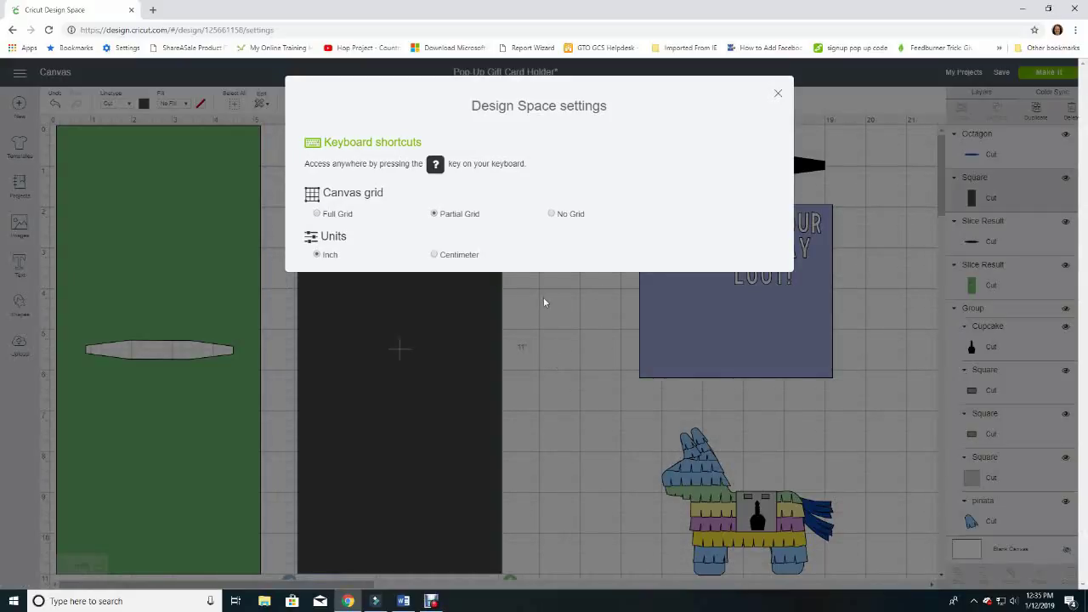
{"action": "left_click", "coordinate": [316, 213]}
{"action": "left_click", "coordinate": [777, 97]}
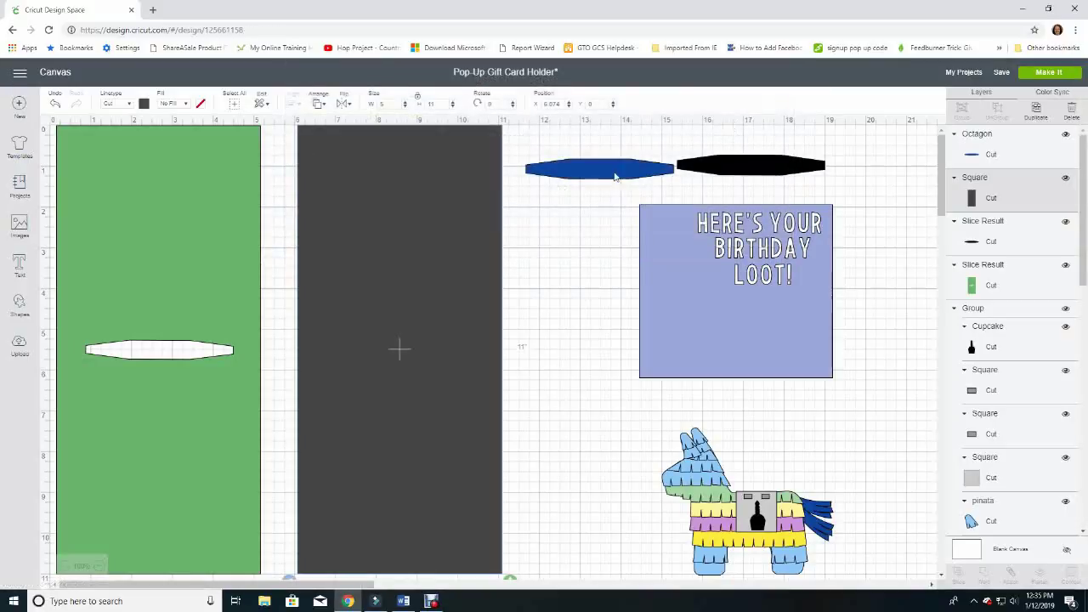
Move the blue octagon onto the dark gray rectangle, level with the green base's slot and flush with the rectangle's edge at about X 6.069, Y 5.241 inches
{"action": "mouse_move", "coordinate": [590, 171]}
{"action": "left_mouse_down"}
{"action": "mouse_move", "coordinate": [569, 204]}
{"action": "mouse_move", "coordinate": [583, 178]}
{"action": "left_mouse_up"}
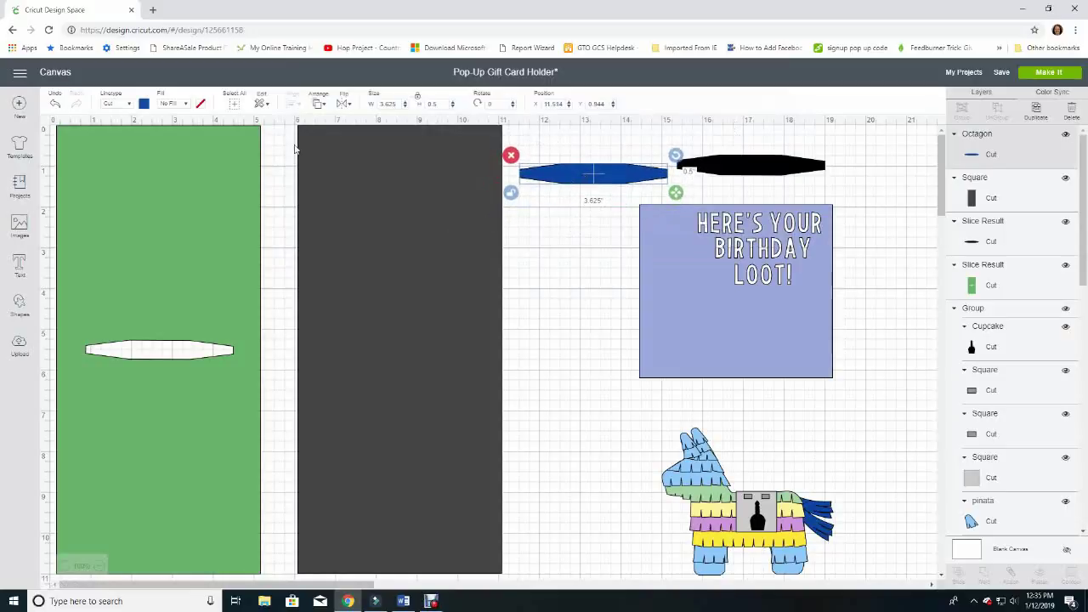
{"action": "left_click", "coordinate": [357, 323]}
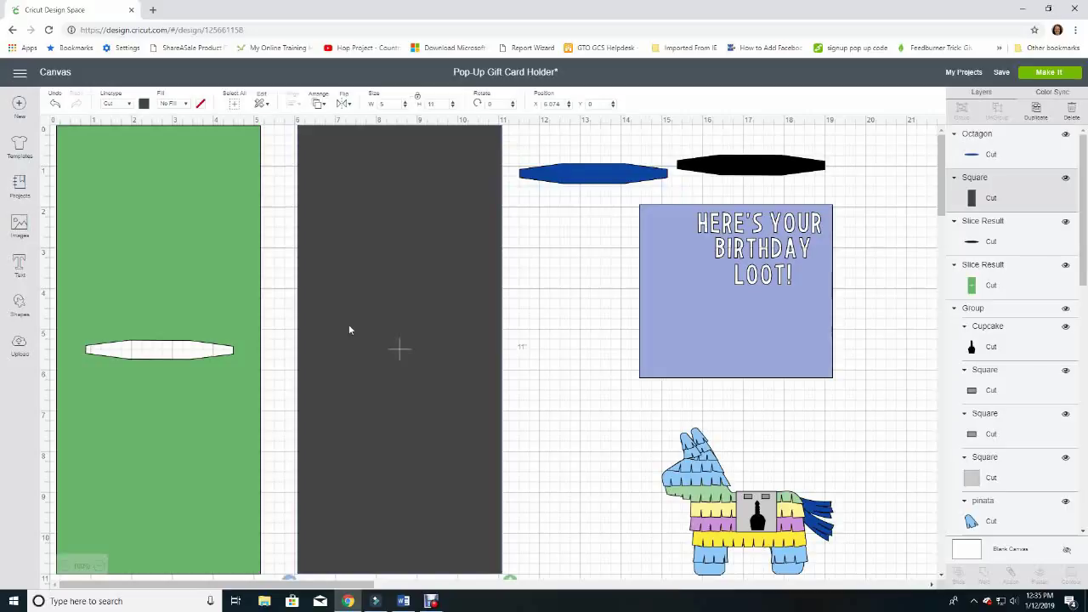
{"action": "left_click", "coordinate": [292, 352]}
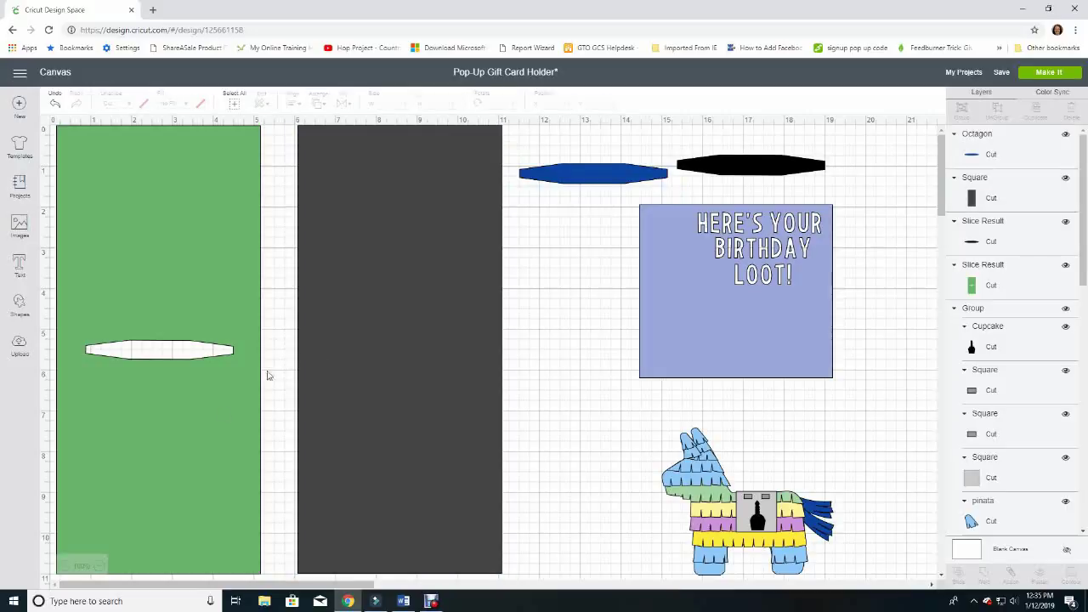
{"action": "left_click", "coordinate": [101, 567]}
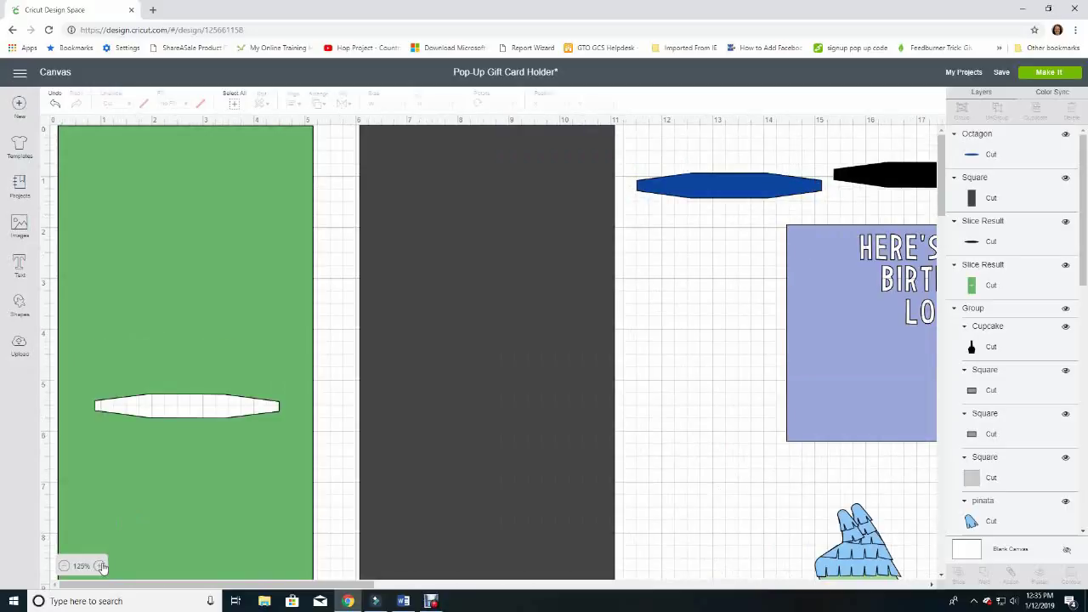
{"action": "left_click", "coordinate": [101, 566]}
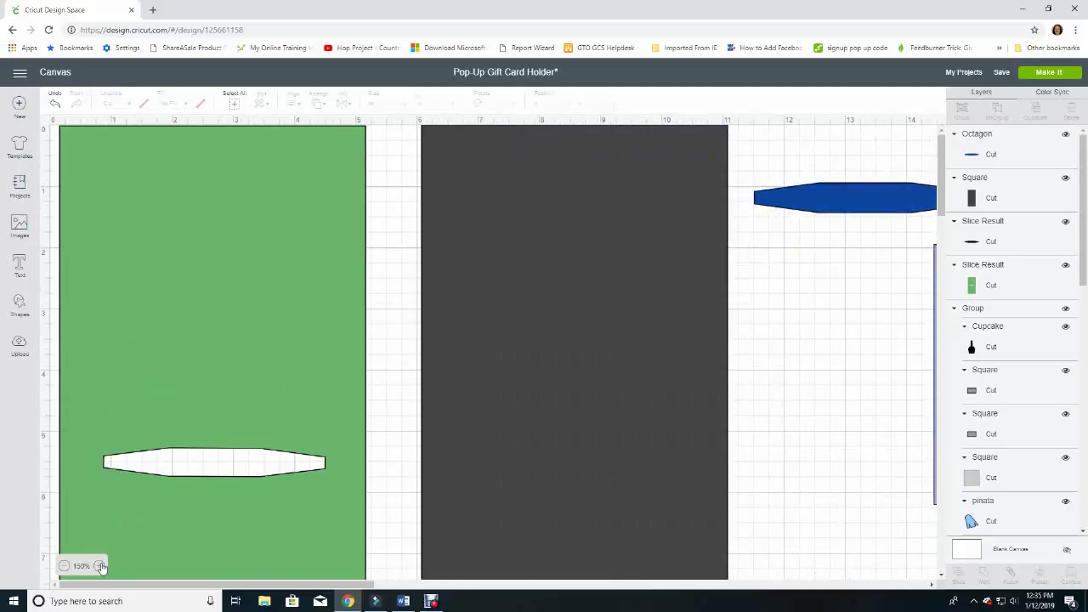
{"action": "left_click_drag", "start_coordinate": [868, 208], "coordinate": [526, 470]}
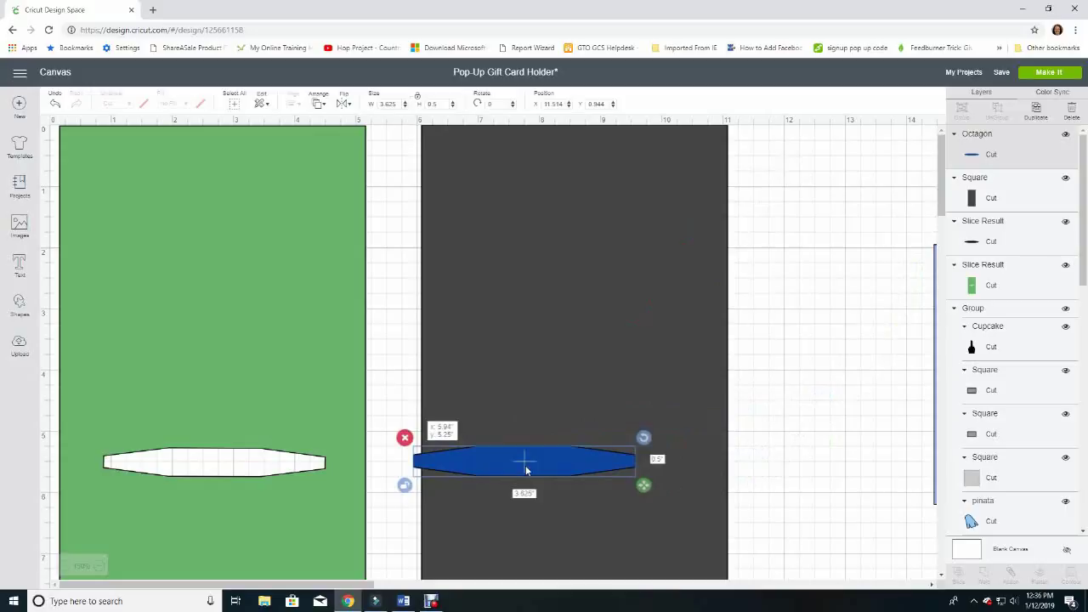
{"action": "left_click_drag", "start_coordinate": [526, 470], "coordinate": [535, 469]}
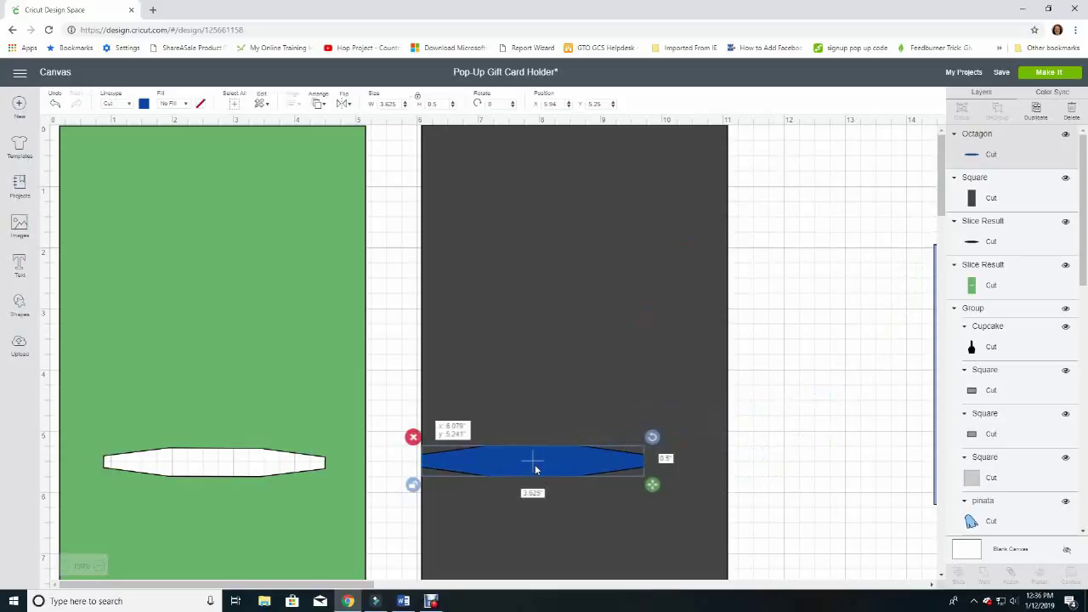
{"action": "left_click_drag", "start_coordinate": [535, 468], "coordinate": [534, 468]}
Nudge the blue octagon horizontally inward from the rectangle's edge to X 6.669 inches
{"action": "left_click", "coordinate": [802, 432]}
{"action": "left_click", "coordinate": [562, 448]}
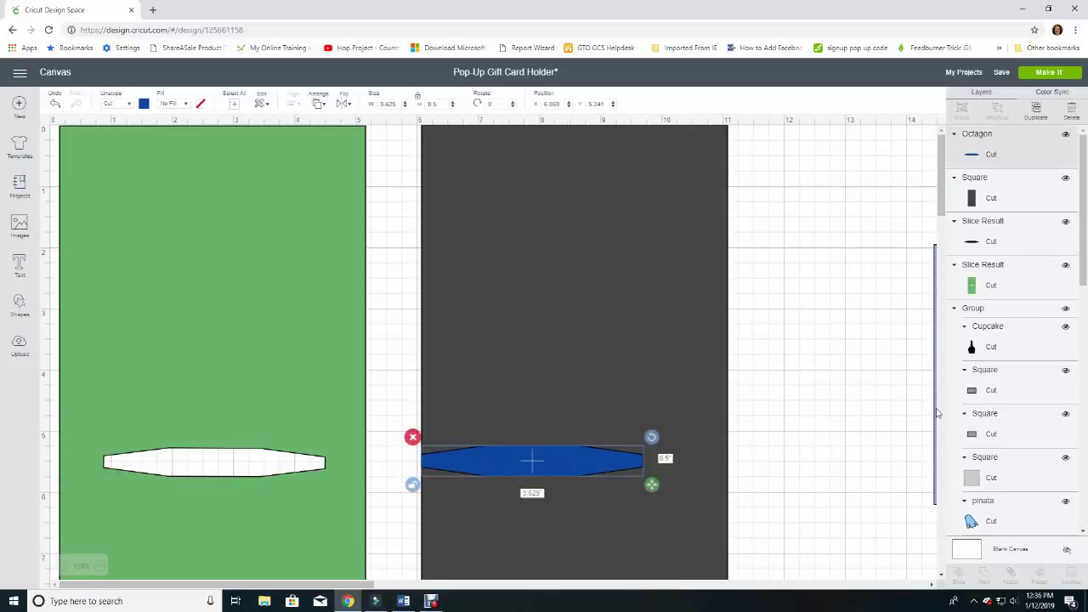
{"action": "key", "text": "Right"}
{"action": "key", "text": "Right"}
{"action": "key", "text": "Right"}
{"action": "key", "text": "Right"}
{"action": "key", "text": "Right"}
{"action": "key", "text": "Right"}
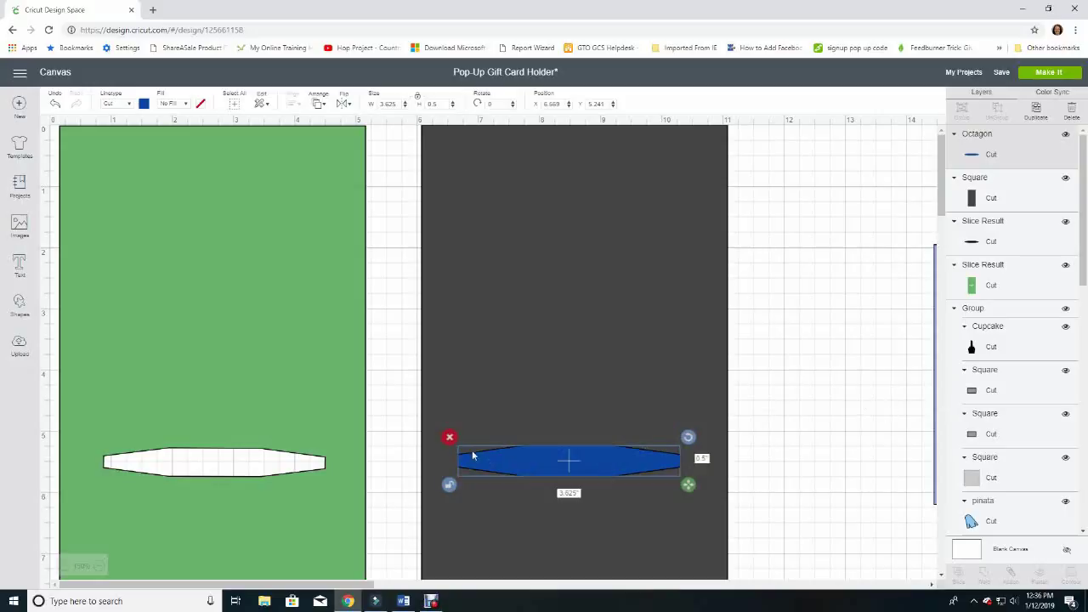
{"action": "left_click", "coordinate": [804, 451]}
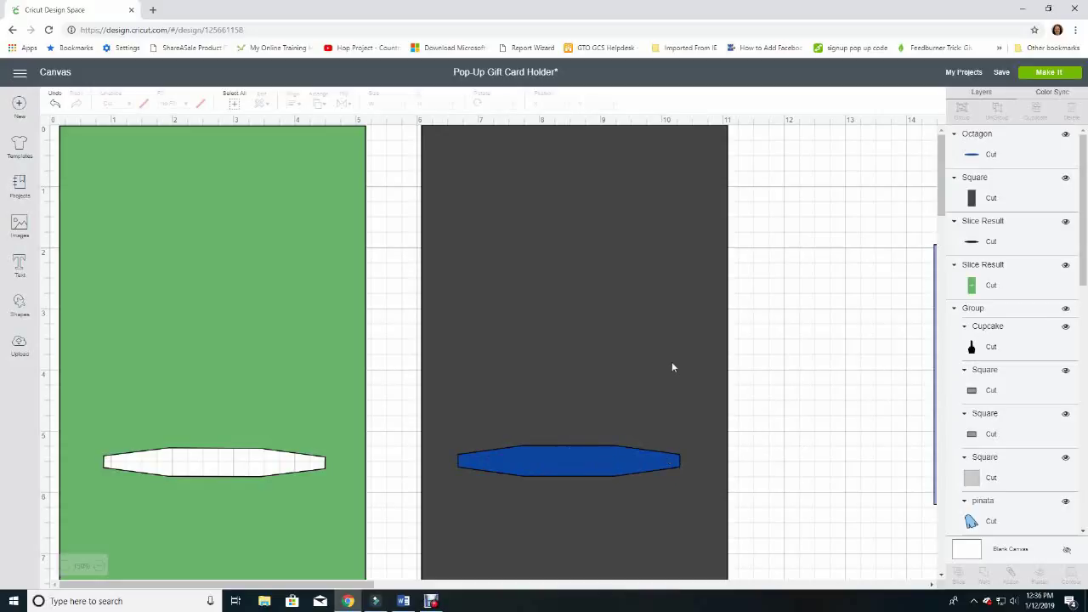
{"action": "left_click", "coordinate": [590, 456]}
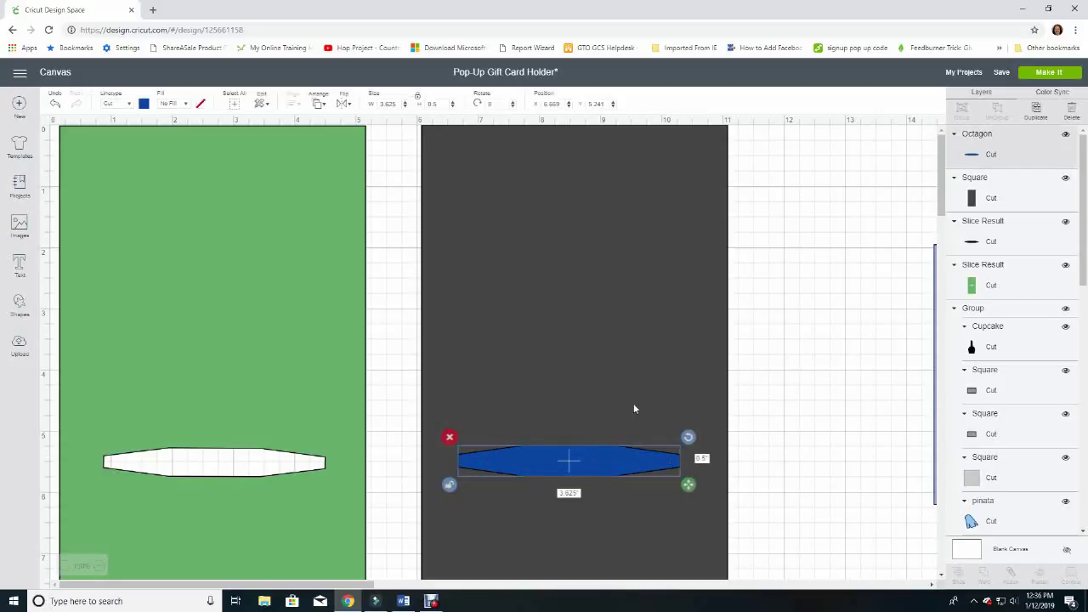
Slice the blue octagon out of the dark gray rectangle and remove the two leftover octagon pieces
{"action": "left_click", "coordinate": [723, 339], "text": "shift"}
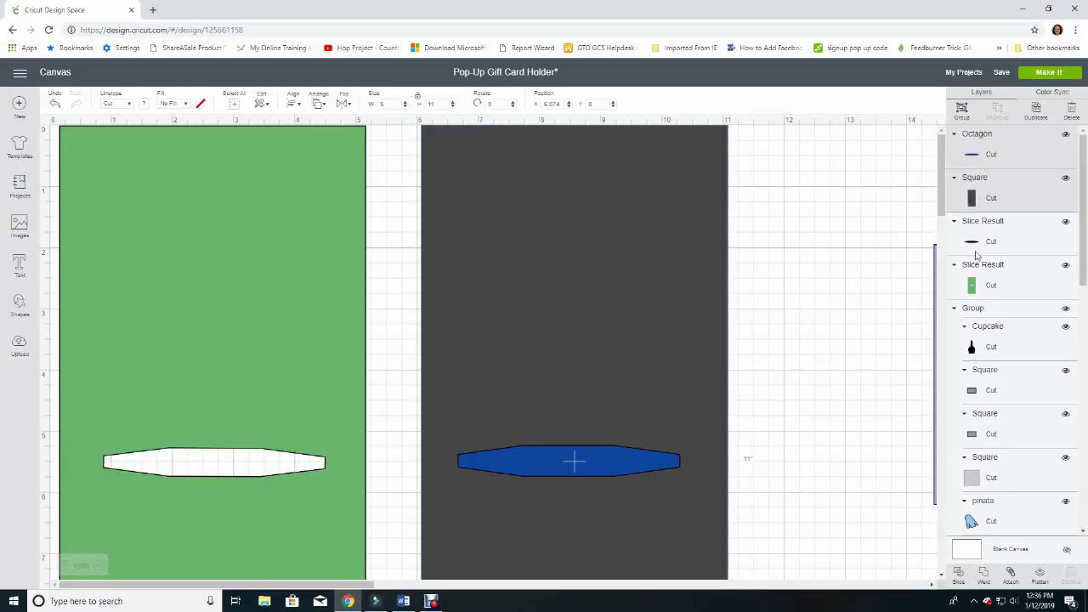
{"action": "left_click", "coordinate": [958, 574]}
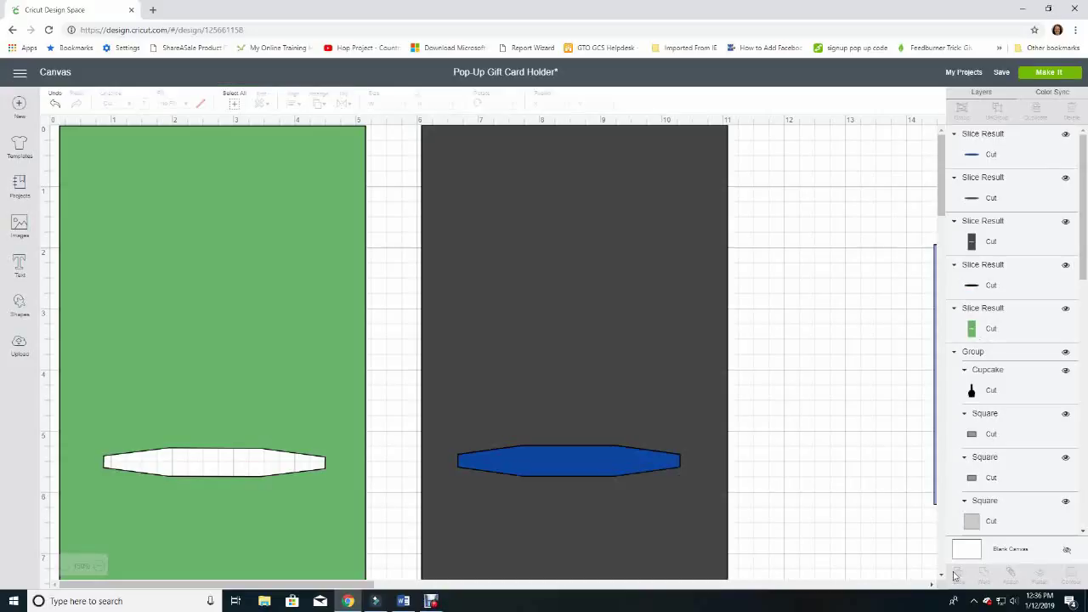
{"action": "left_click_drag", "start_coordinate": [584, 462], "coordinate": [879, 387]}
{"action": "left_click", "coordinate": [751, 357]}
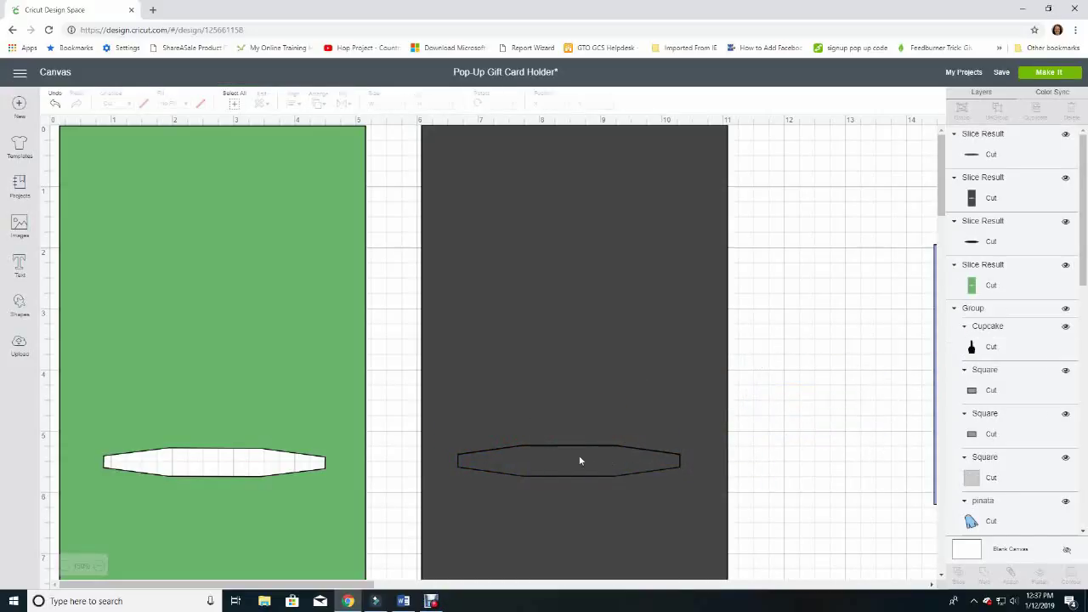
{"action": "left_click_drag", "start_coordinate": [552, 464], "coordinate": [898, 400]}
{"action": "left_click", "coordinate": [779, 377]}
Move the slotted dark gray base beyond the piñata to about X 20.046, Y 0.935 inches, and shift the lavender panel slightly down
{"action": "left_click_drag", "start_coordinate": [580, 502], "coordinate": [590, 466]}
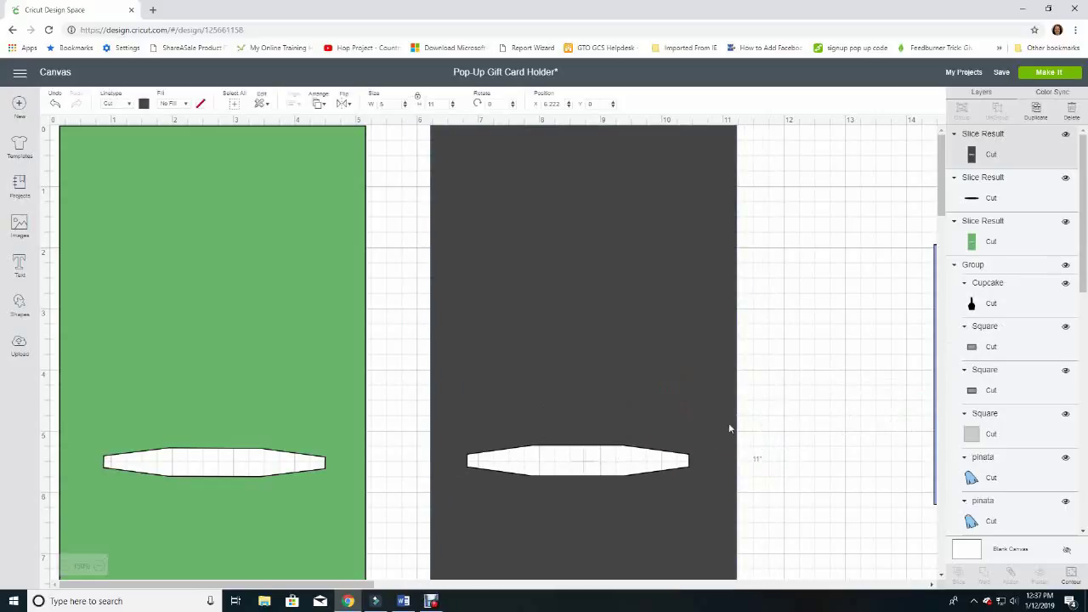
{"action": "left_click_drag", "start_coordinate": [686, 289], "coordinate": [630, 294]}
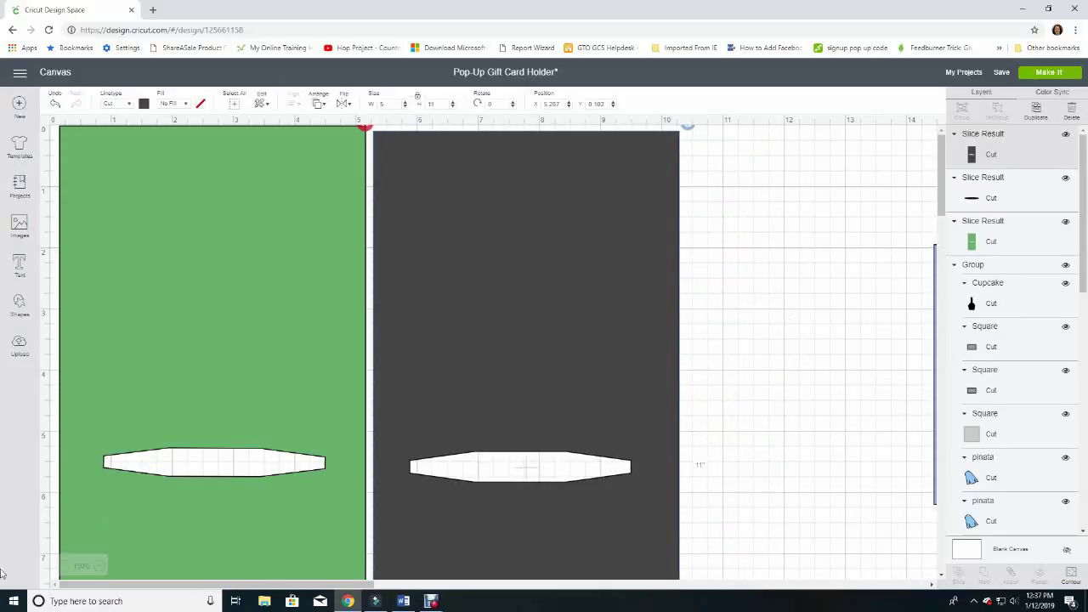
{"action": "left_click", "coordinate": [64, 567]}
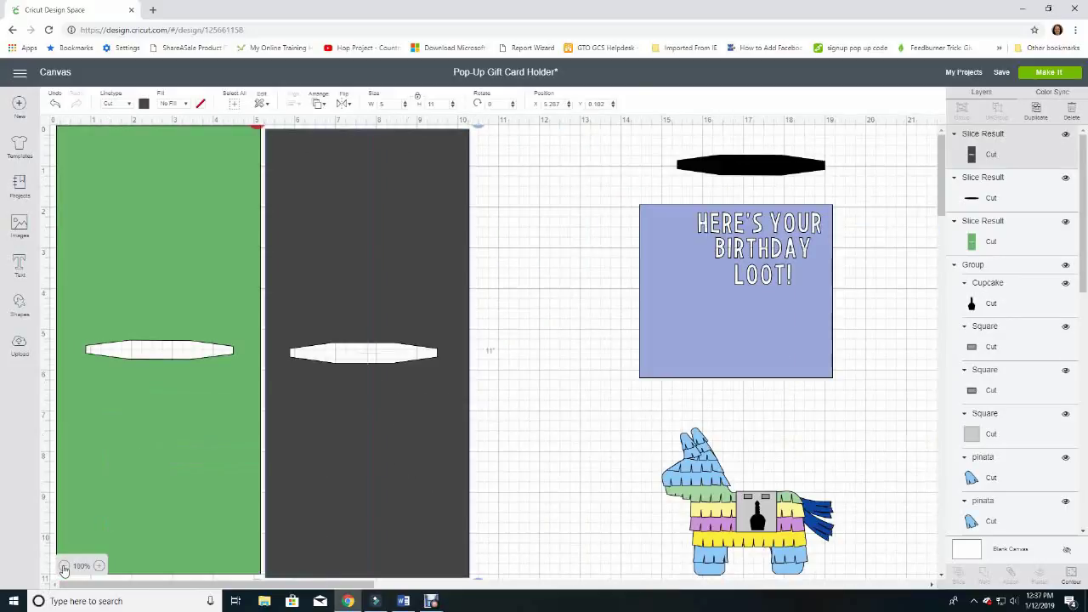
{"action": "left_click", "coordinate": [64, 566]}
{"action": "left_click_drag", "start_coordinate": [302, 462], "coordinate": [776, 493]}
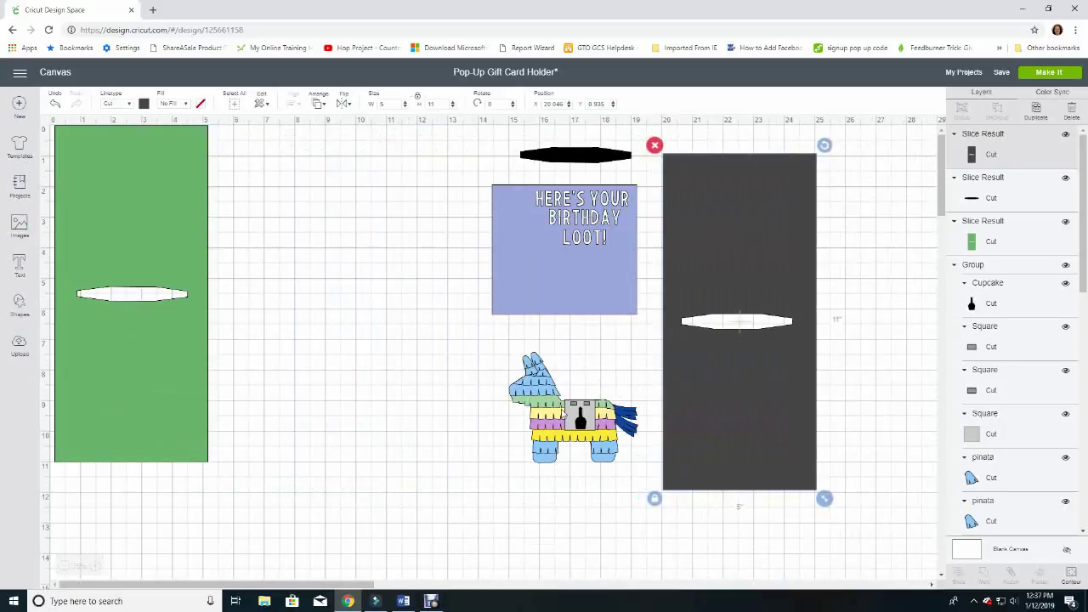
{"action": "mouse_move", "coordinate": [573, 308]}
{"action": "left_mouse_down"}
{"action": "mouse_move", "coordinate": [438, 311]}
{"action": "mouse_move", "coordinate": [389, 333]}
{"action": "mouse_move", "coordinate": [380, 325]}
{"action": "mouse_move", "coordinate": [534, 309]}
{"action": "mouse_move", "coordinate": [569, 321]}
{"action": "left_mouse_up"}
Add a square shape and place it between the green base and the lavender panel at about X 7.259, Y 2.926 inches
{"action": "left_click", "coordinate": [21, 306]}
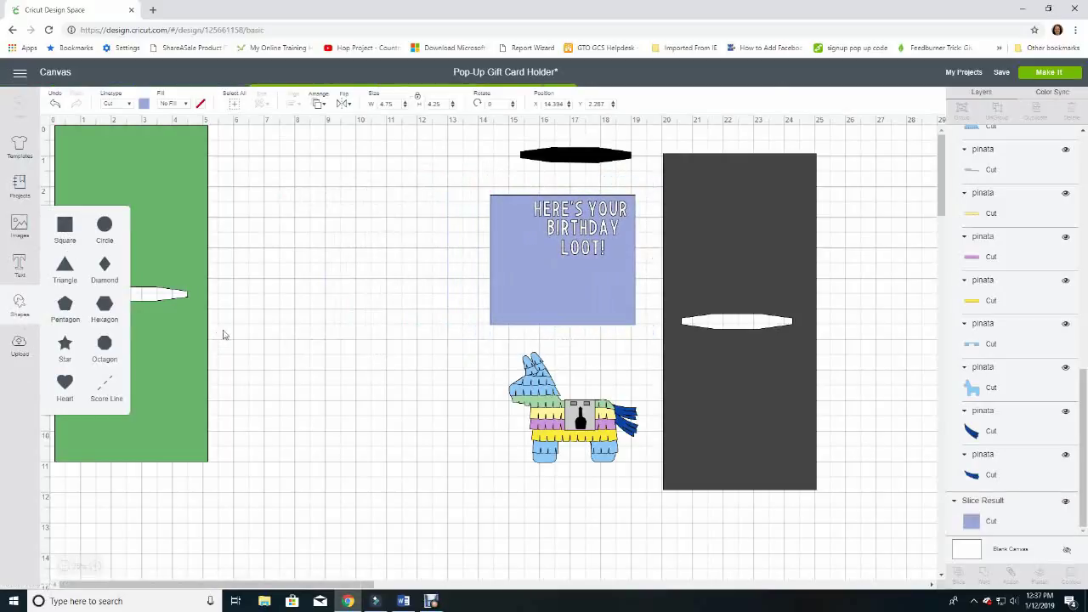
{"action": "left_click", "coordinate": [64, 224]}
{"action": "left_click_drag", "start_coordinate": [188, 266], "coordinate": [351, 303]}
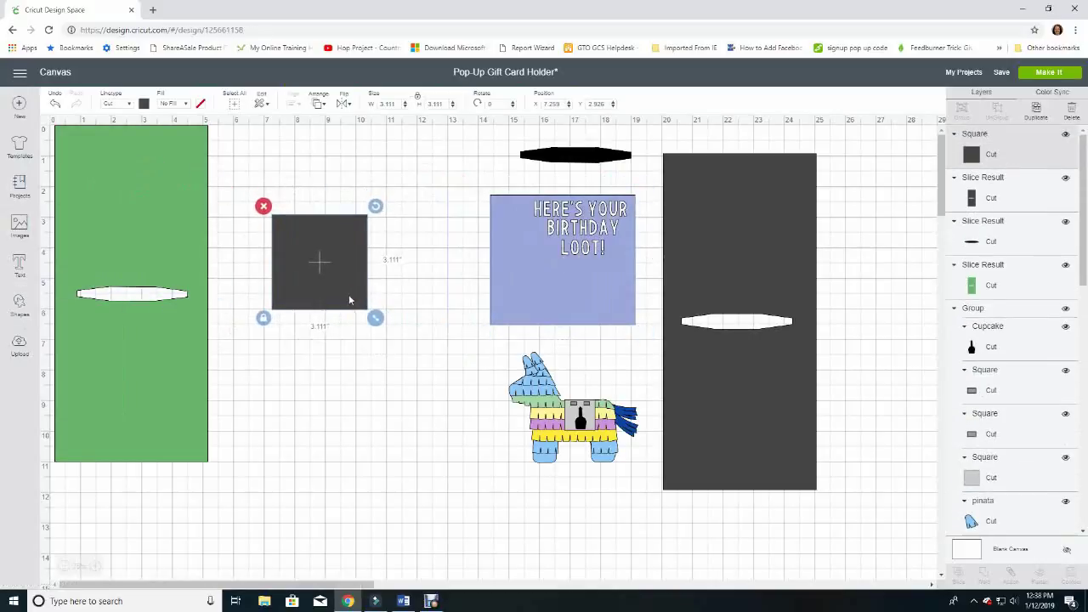
Unlock the new square's proportions, set its width to 4.75 inches and try to set its height to 4.25 inches
{"action": "left_click", "coordinate": [264, 317]}
{"action": "left_click_drag", "start_coordinate": [396, 103], "coordinate": [375, 105]}
{"action": "type", "text": "4.75"}
{"action": "key", "text": "Tab"}
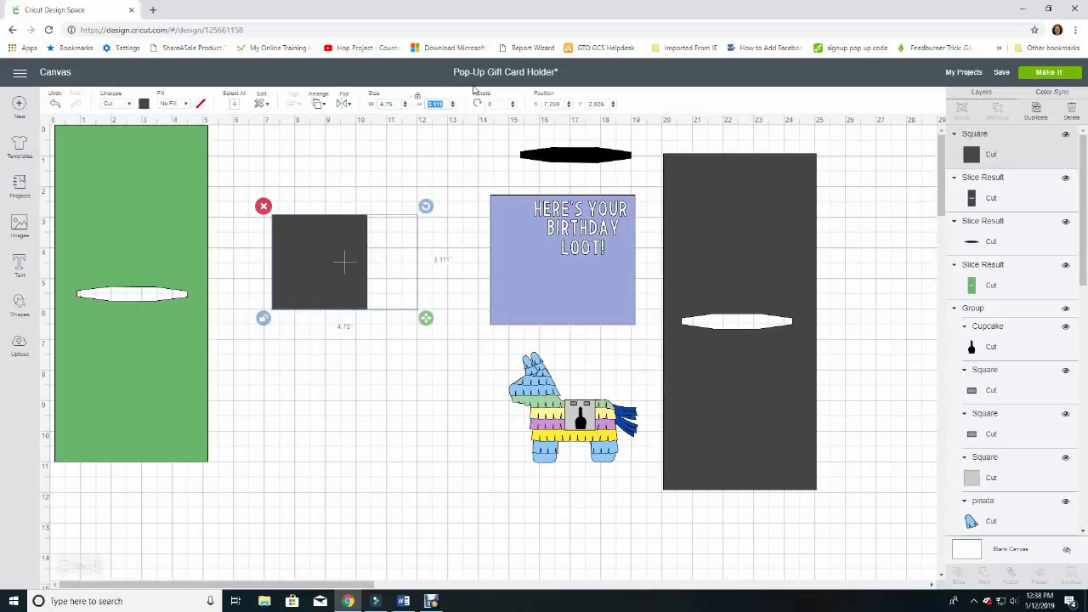
{"action": "type", "text": "4.25"}
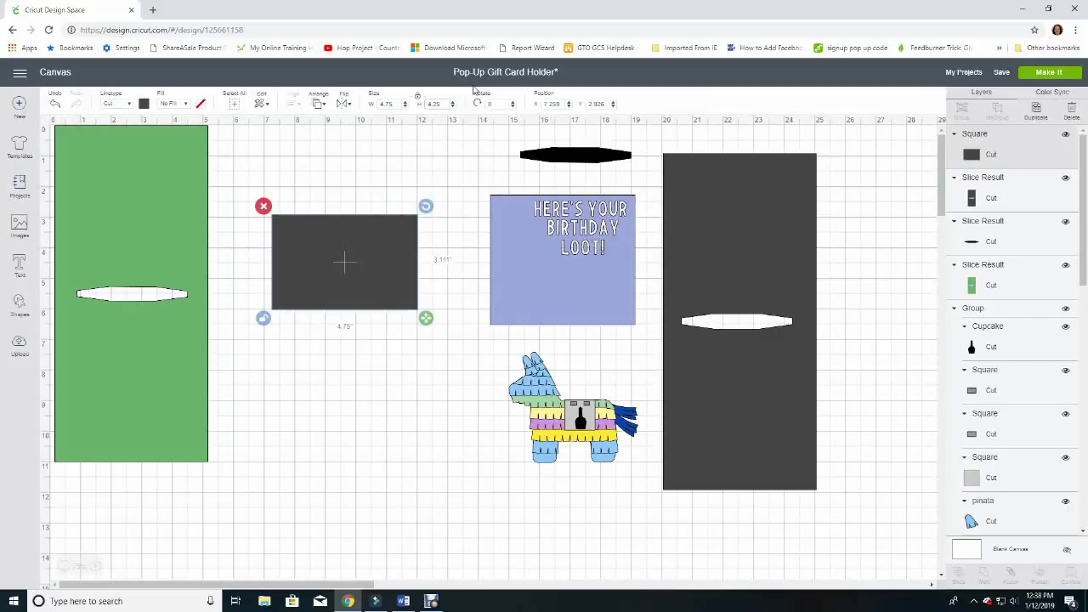
{"action": "left_click", "coordinate": [318, 349]}
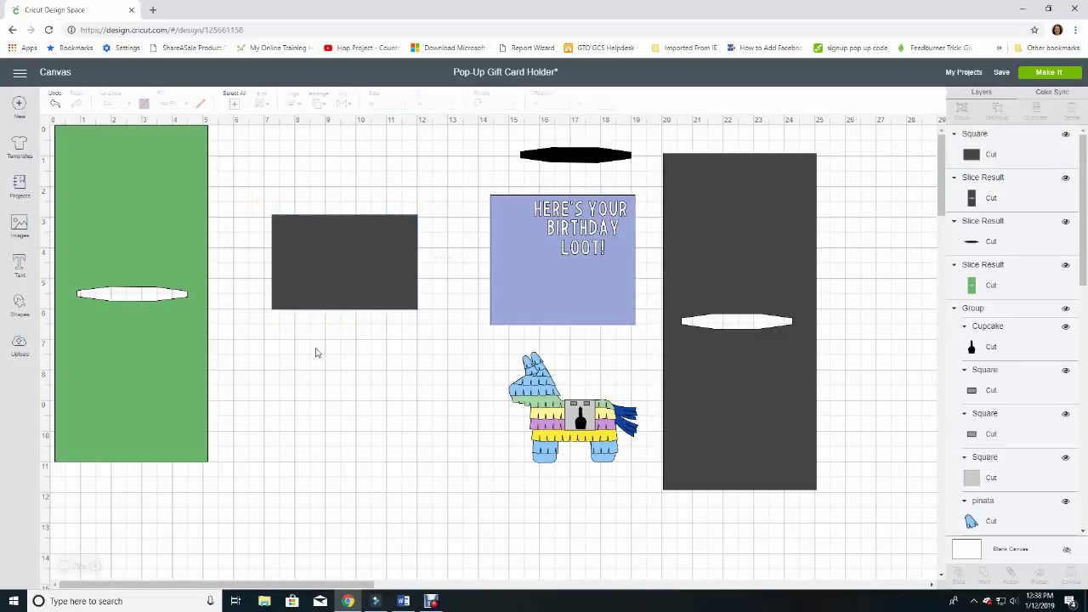
Set the dark gray panel's height to 4.25 inches and shift it to about X 6.835, Y 2.611 inches
{"action": "left_click", "coordinate": [342, 299]}
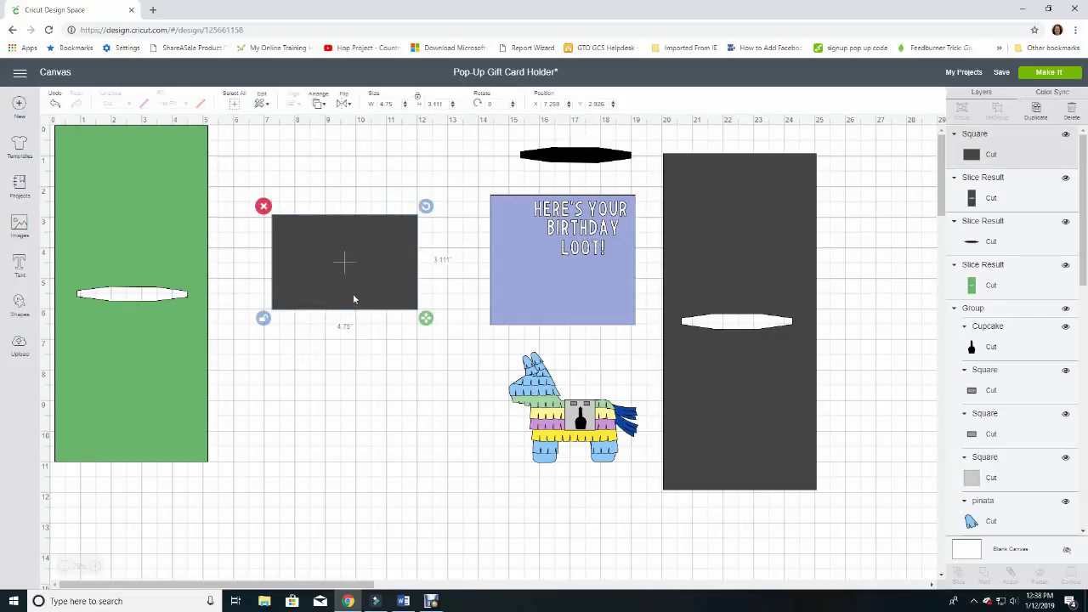
{"action": "double_click", "coordinate": [436, 103]}
{"action": "type", "text": "4.32"}
{"action": "key", "text": "BackSpace"}
{"action": "key", "text": "BackSpace"}
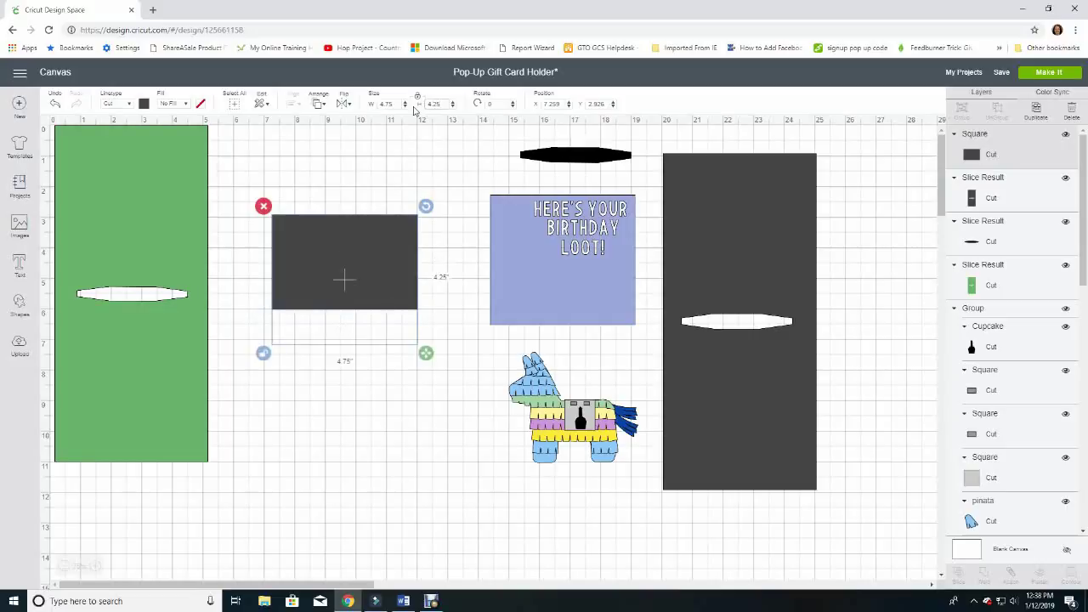
{"action": "key", "text": "Return"}
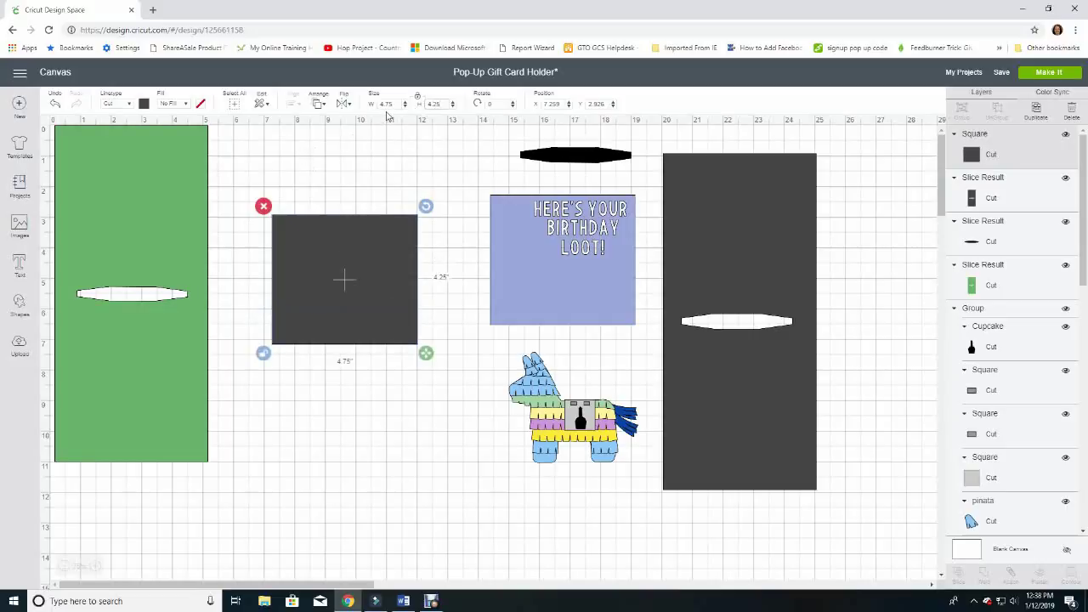
{"action": "mouse_move", "coordinate": [373, 266]}
{"action": "left_mouse_down"}
{"action": "mouse_move", "coordinate": [602, 251]}
{"action": "mouse_move", "coordinate": [359, 252]}
{"action": "left_mouse_up"}
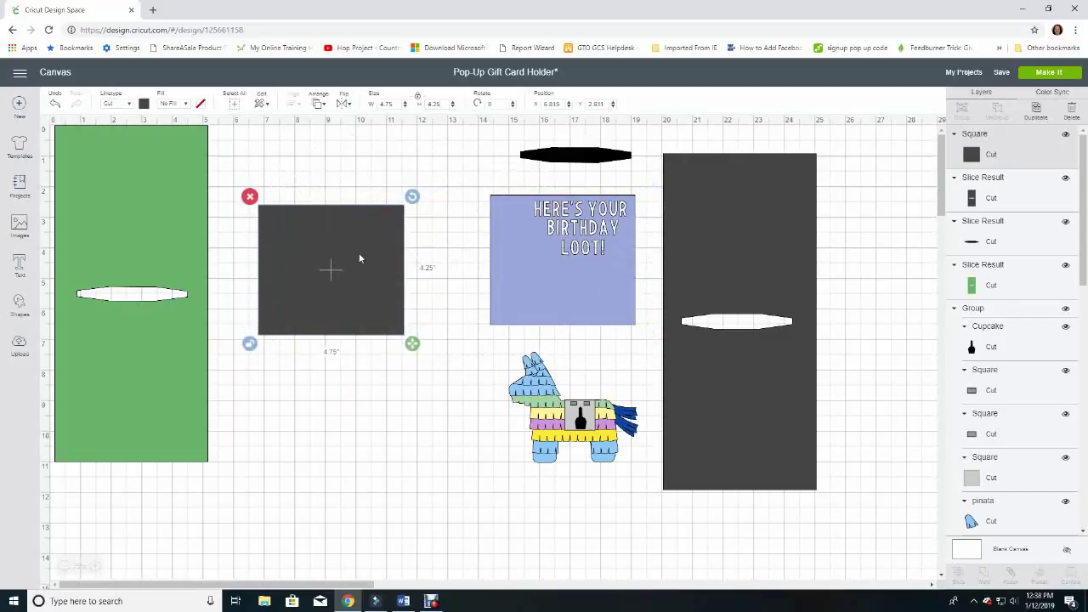
{"action": "left_click", "coordinate": [315, 409]}
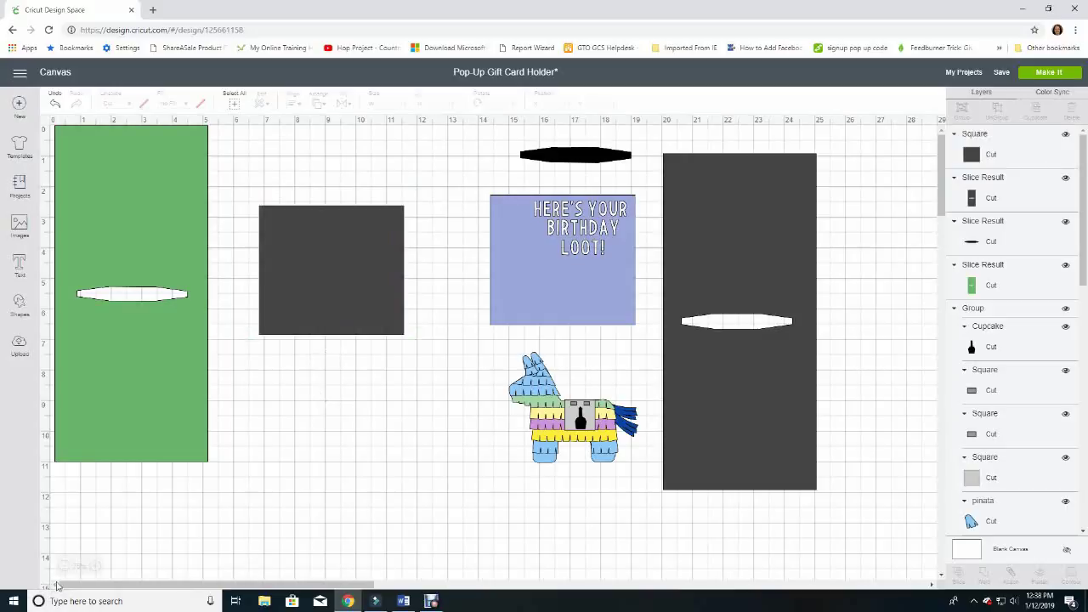
Add a new text object reading "Here's" to the canvas
{"action": "left_click", "coordinate": [94, 567]}
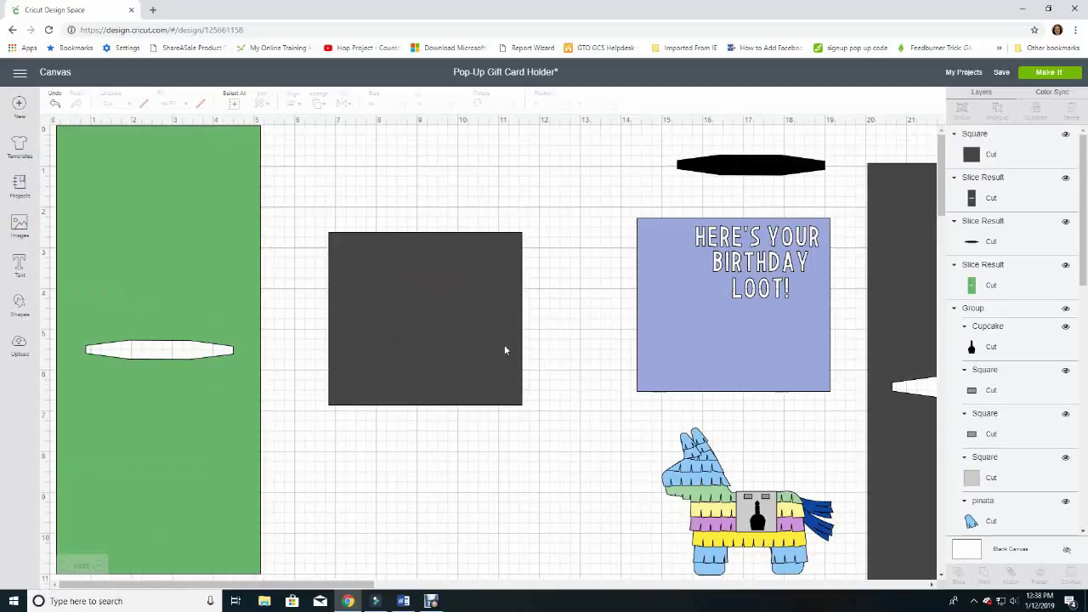
{"action": "left_click", "coordinate": [19, 266]}
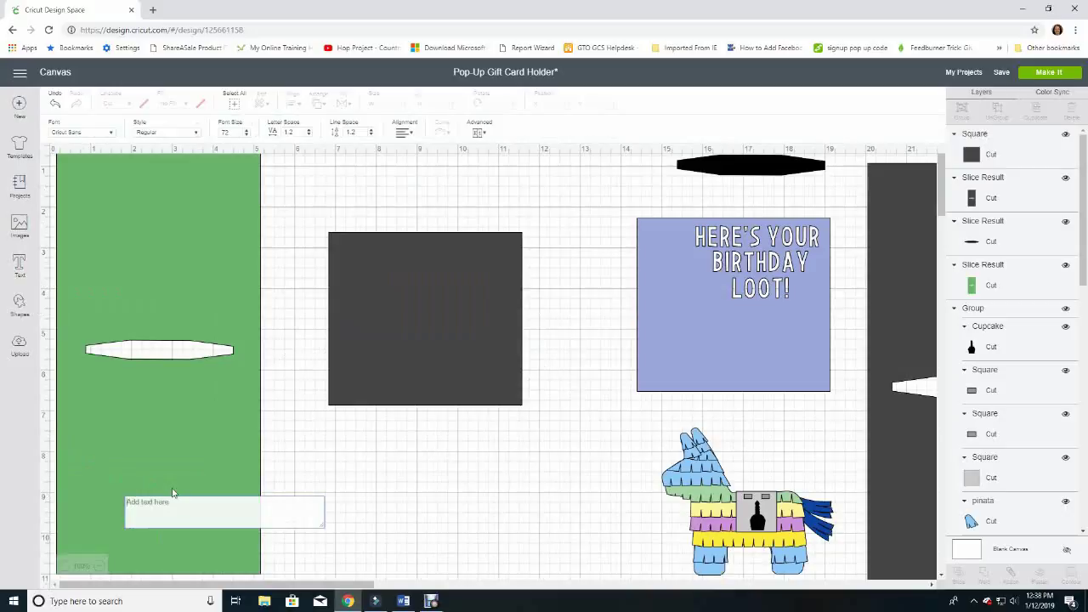
{"action": "type", "text": "Here's"}
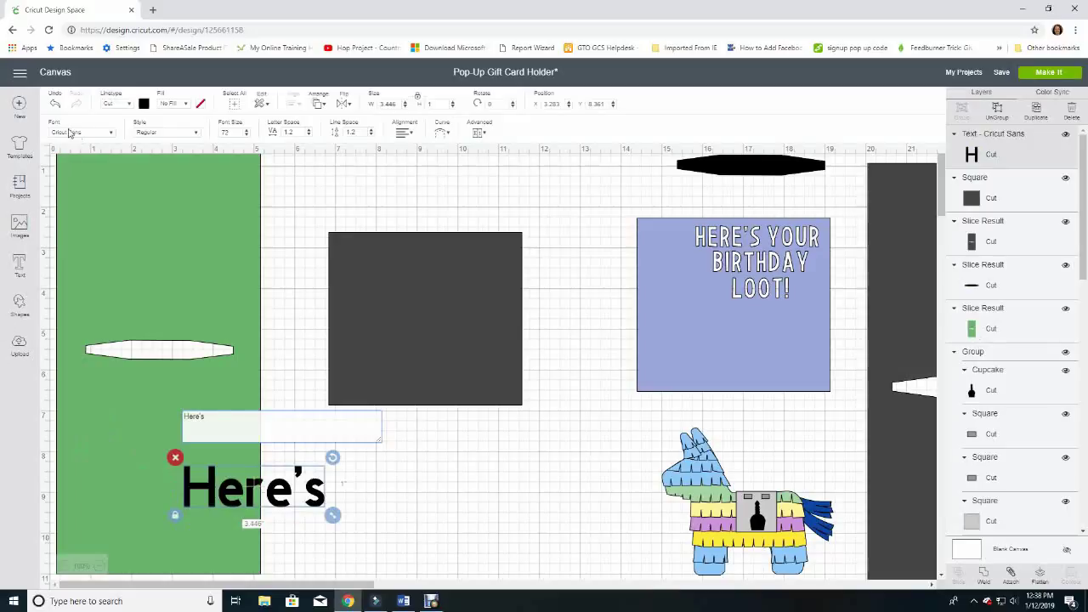
Search the fonts for "Niagar" and apply the Niagaraphobia font to the "Here's" text
{"action": "left_click", "coordinate": [112, 134]}
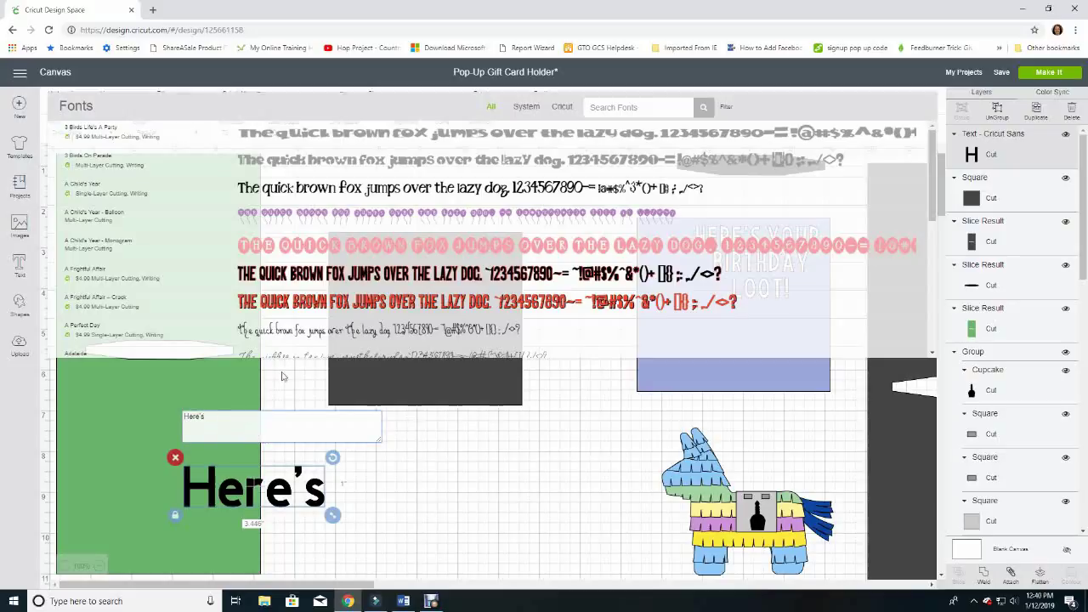
{"action": "left_click", "coordinate": [627, 107]}
{"action": "type", "text": "Niagar"}
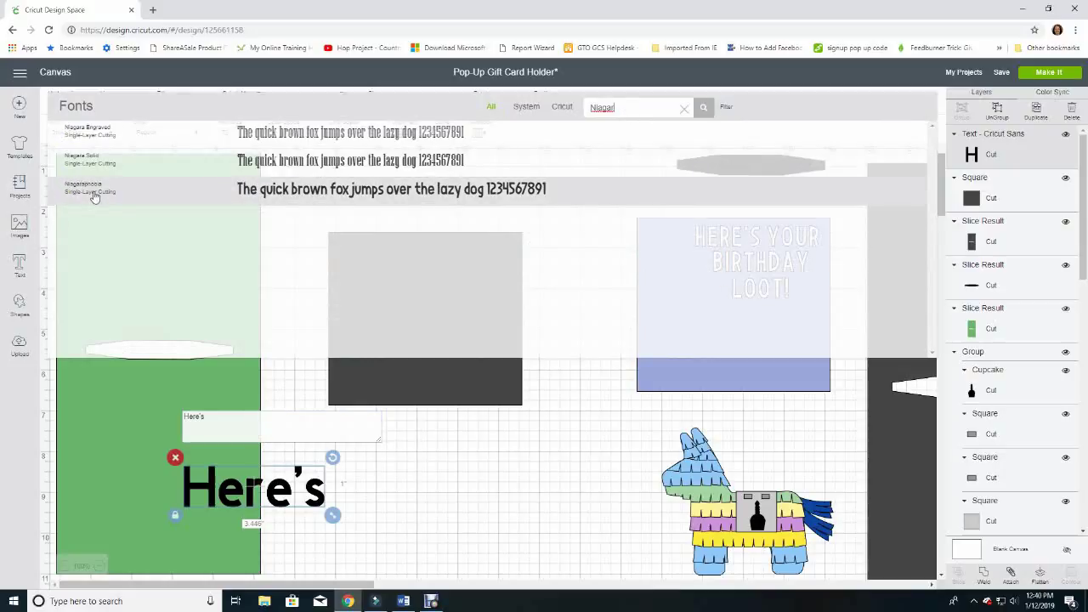
{"action": "left_click", "coordinate": [93, 189]}
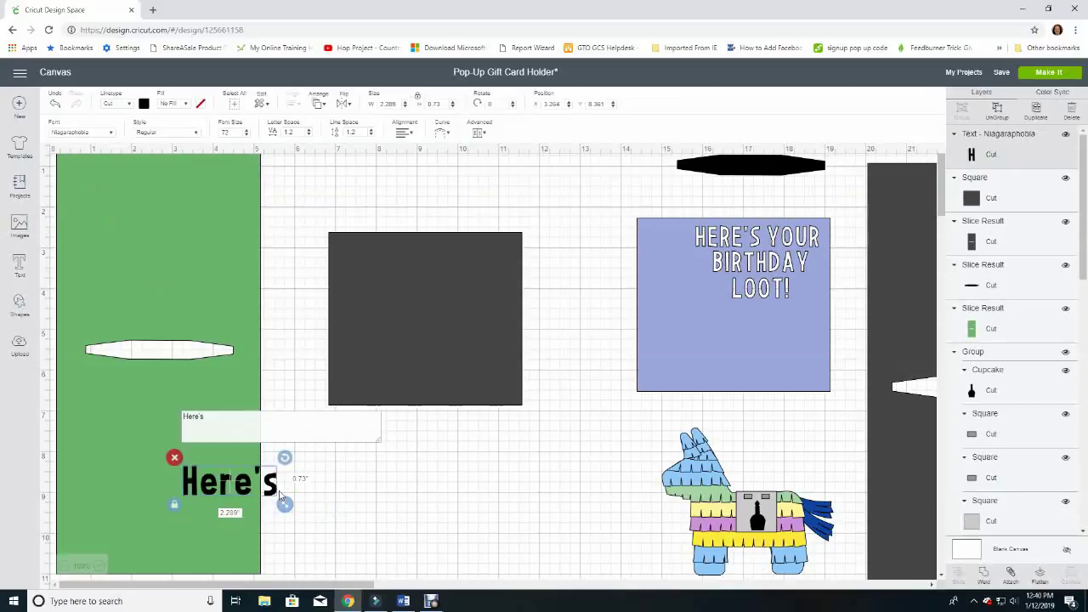
Move the "Here's" text below the dark gray panel to about X 6.681, Y 8.292 inches and set its font size to 50
{"action": "left_click_drag", "start_coordinate": [242, 491], "coordinate": [381, 487]}
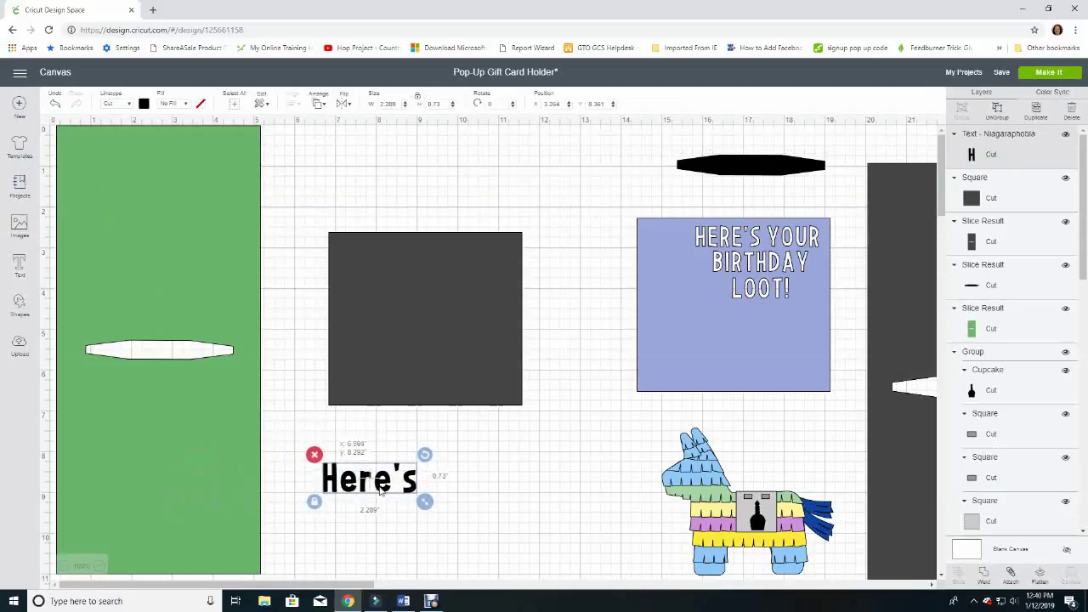
{"action": "double_click", "coordinate": [233, 132]}
{"action": "type", "text": "50"}
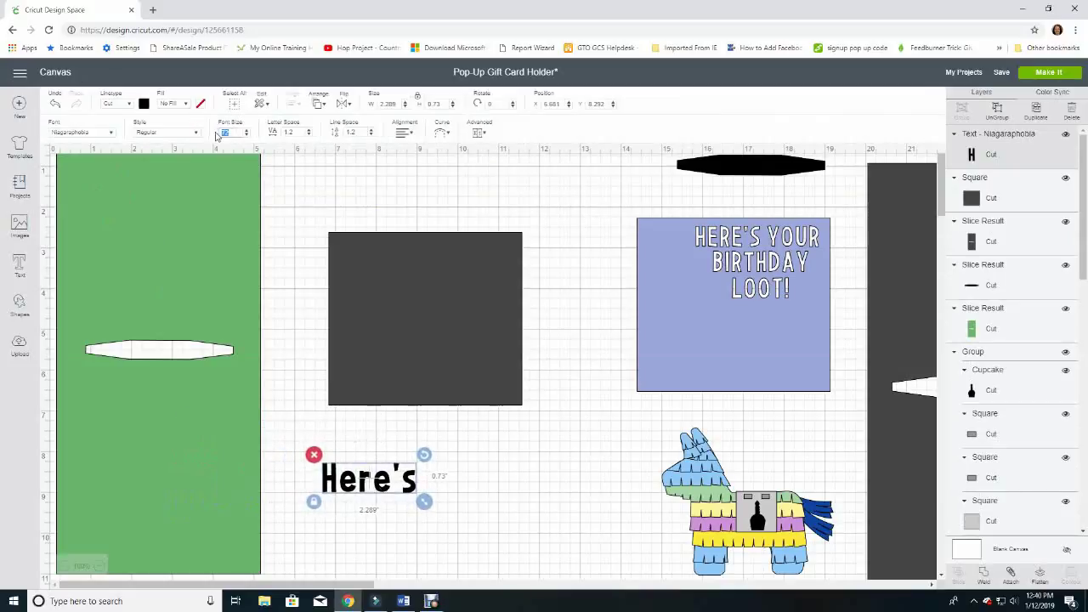
{"action": "key", "text": "Return"}
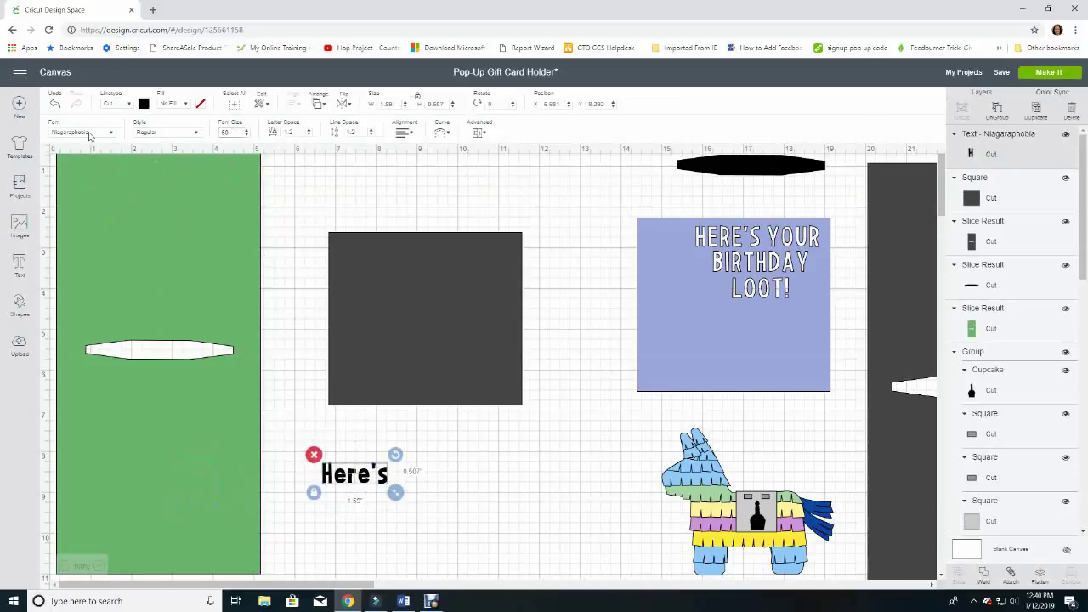
Rewrite the text in capital letters as "HERE'S"
{"action": "double_click", "coordinate": [352, 473]}
{"action": "left_click_drag", "start_coordinate": [344, 413], "coordinate": [330, 413]}
{"action": "type", "text": "eERE'"}
{"action": "key", "text": "BackSpace"}
{"action": "key", "text": "BackSpace"}
{"action": "key", "text": "BackSpace"}
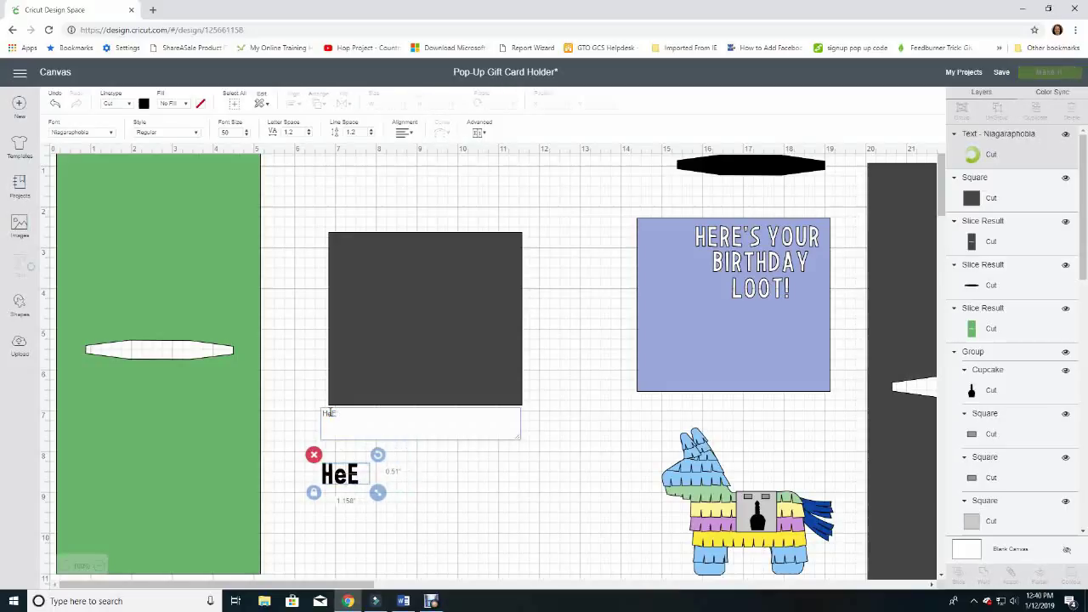
{"action": "key", "text": "BackSpace"}
{"action": "key", "text": "BackSpace"}
{"action": "key", "text": "BackSpace"}
{"action": "left_click", "coordinate": [329, 411]}
{"action": "type", "text": "H"}
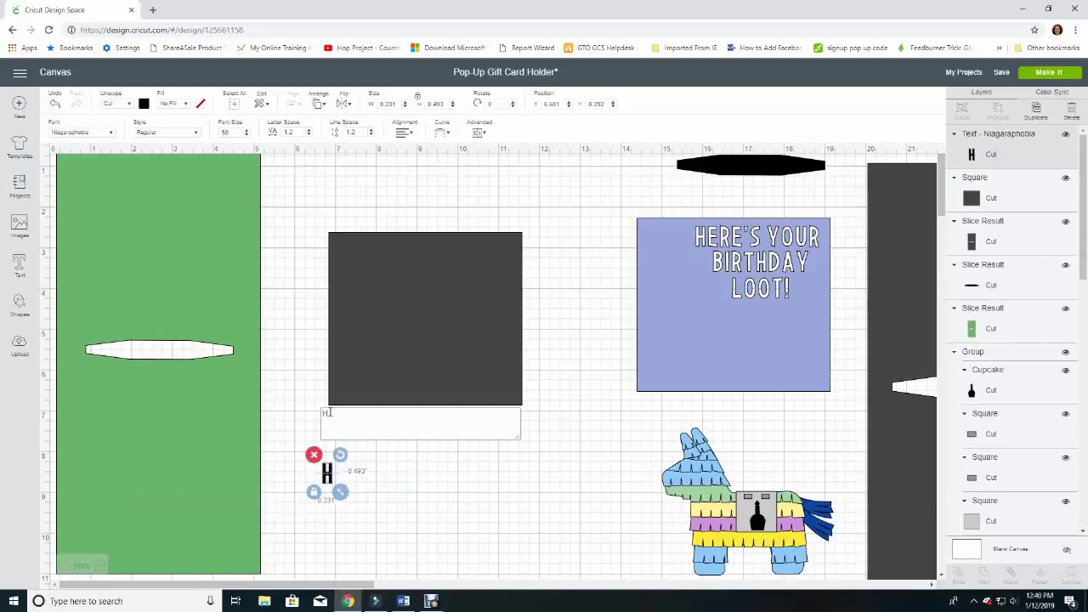
{"action": "type", "text": "ERE'S"}
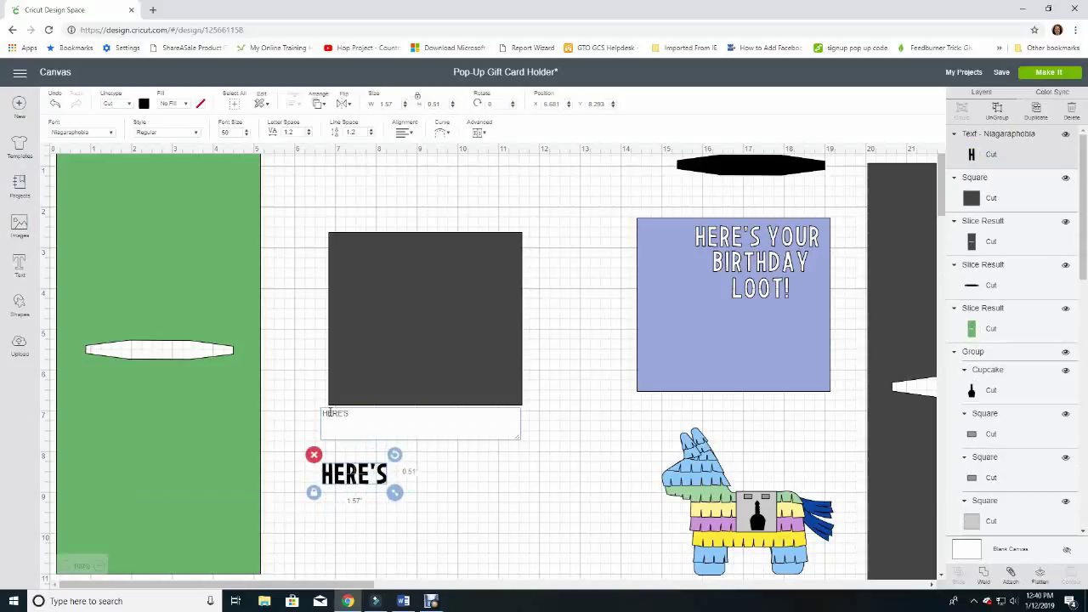
{"action": "left_click", "coordinate": [518, 485]}
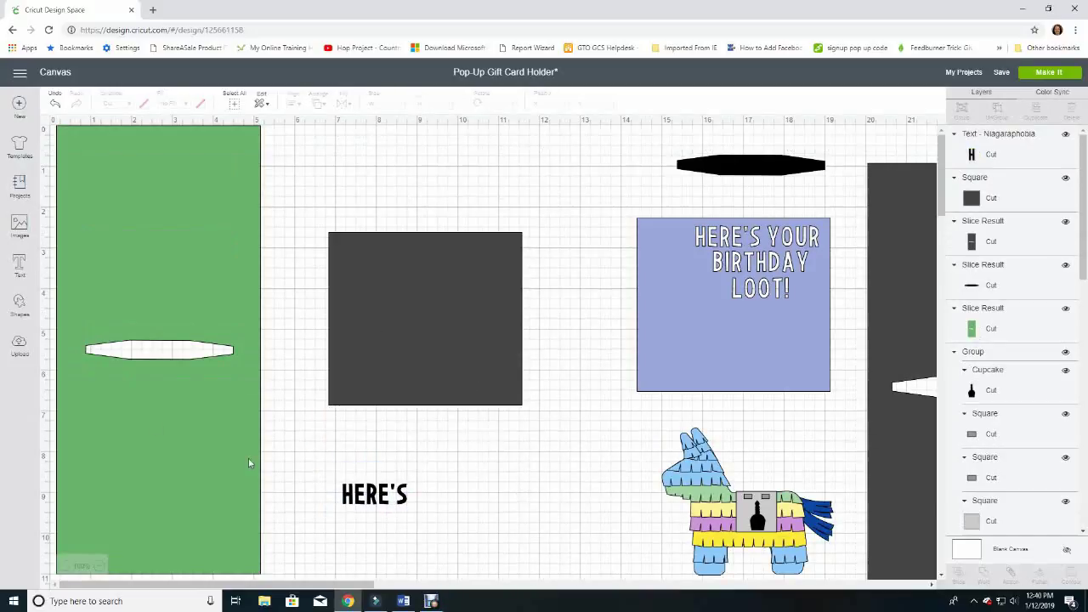
Paste a copy of the "HERE'S" text and move the original to about X 8.806, Y 7.89 inches, below the dark gray panel
{"action": "left_click", "coordinate": [373, 498]}
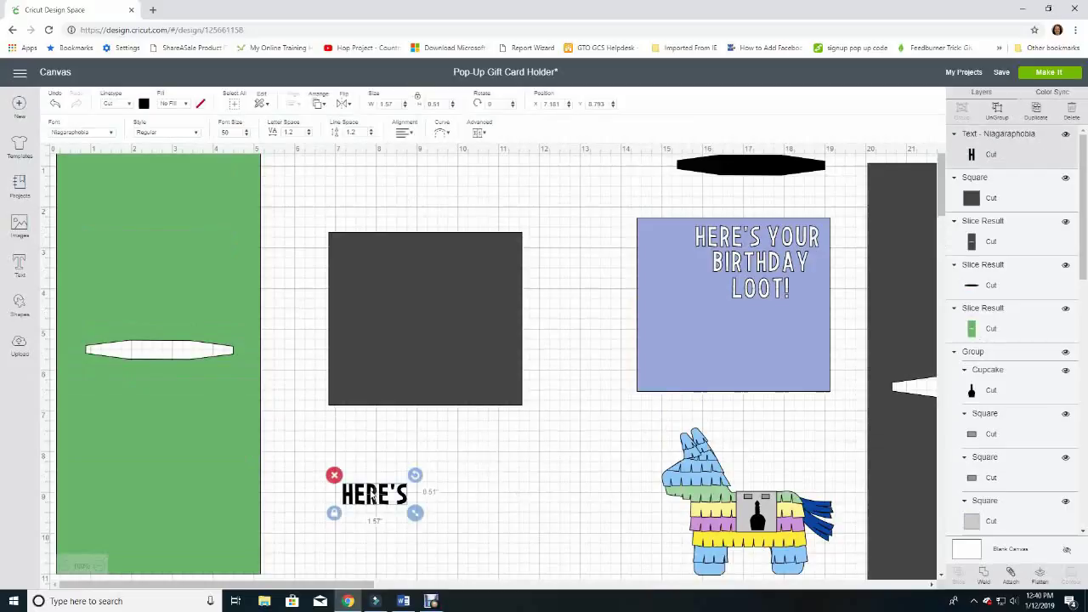
{"action": "right_click", "coordinate": [373, 498]}
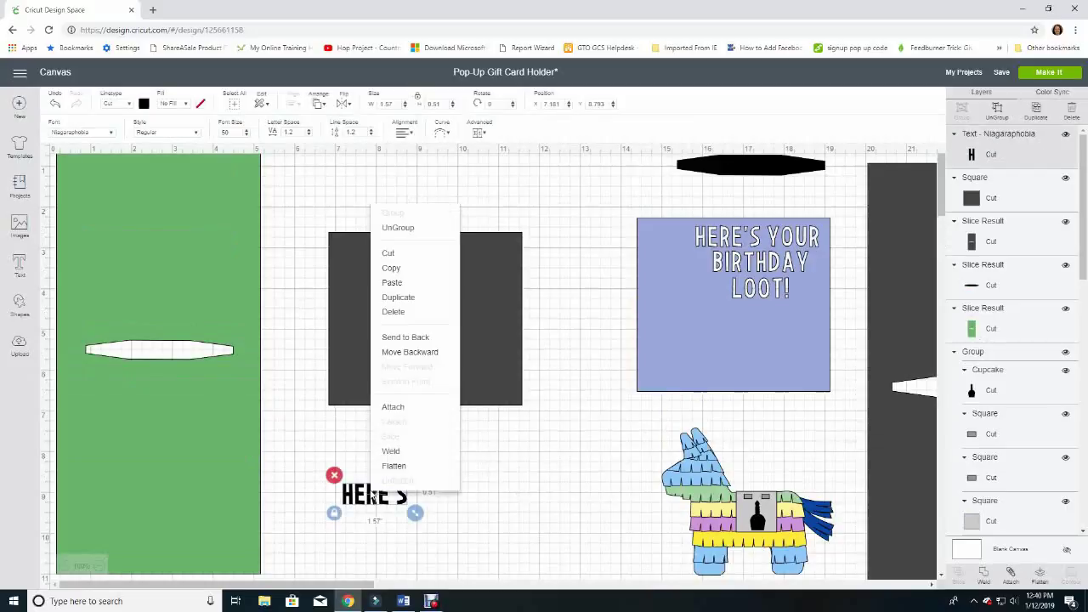
{"action": "left_click", "coordinate": [393, 269]}
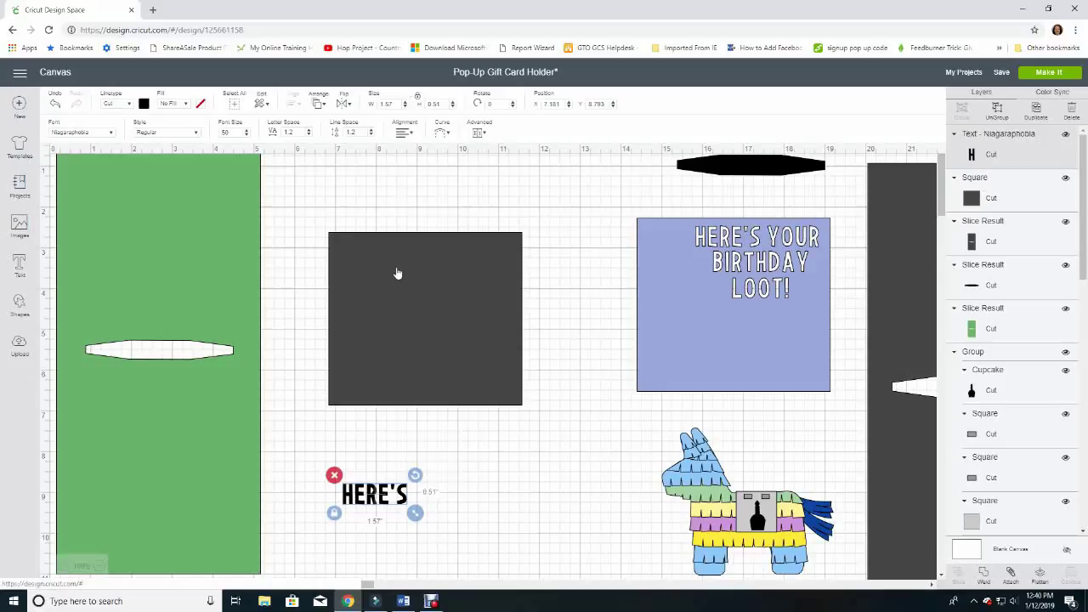
{"action": "left_click", "coordinate": [495, 456]}
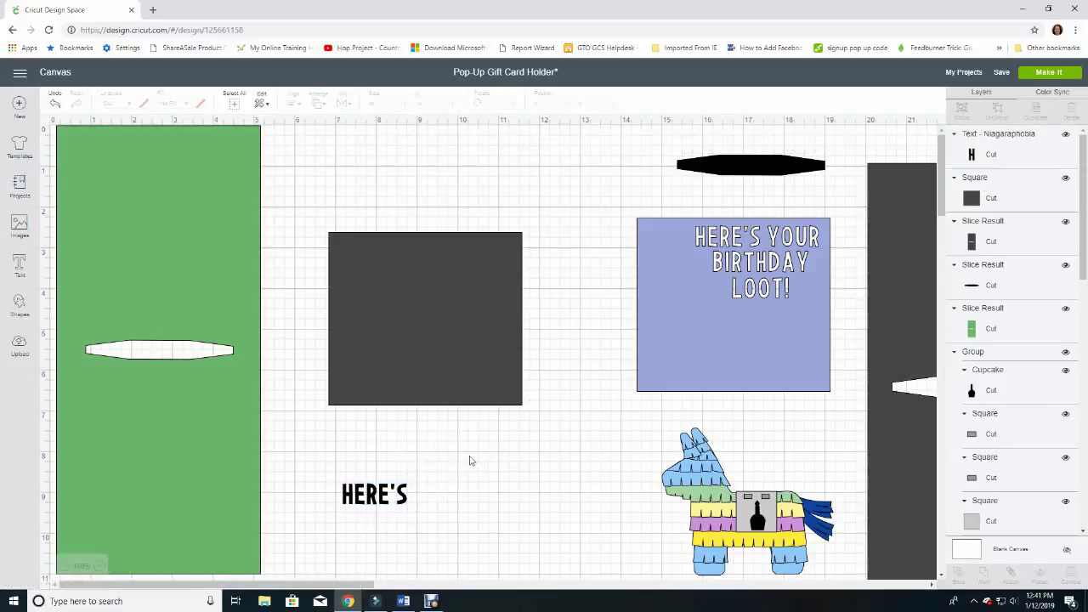
{"action": "right_click", "coordinate": [449, 454]}
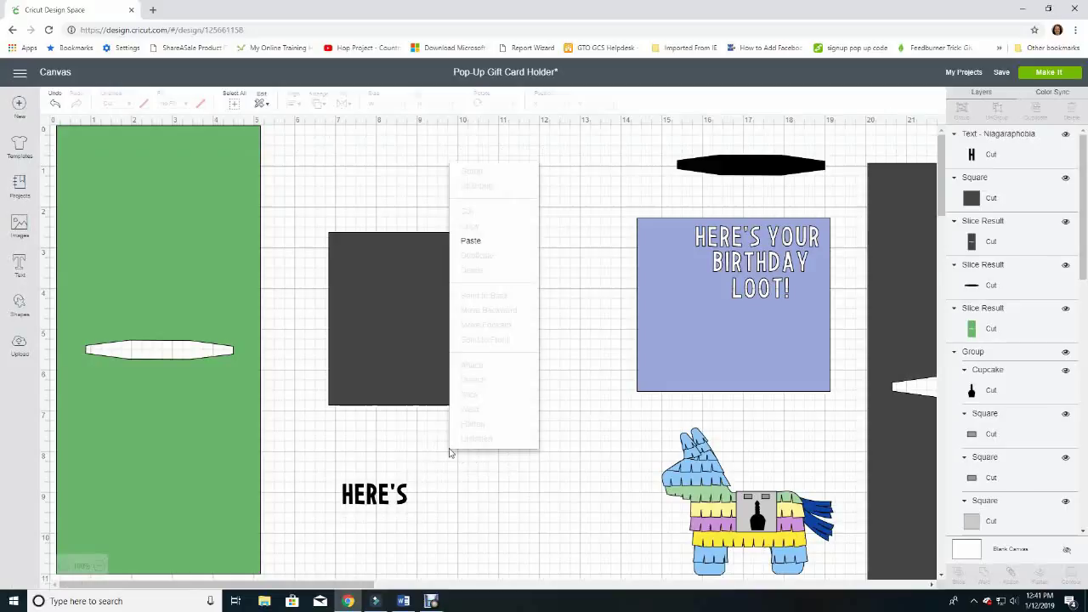
{"action": "left_click", "coordinate": [495, 243]}
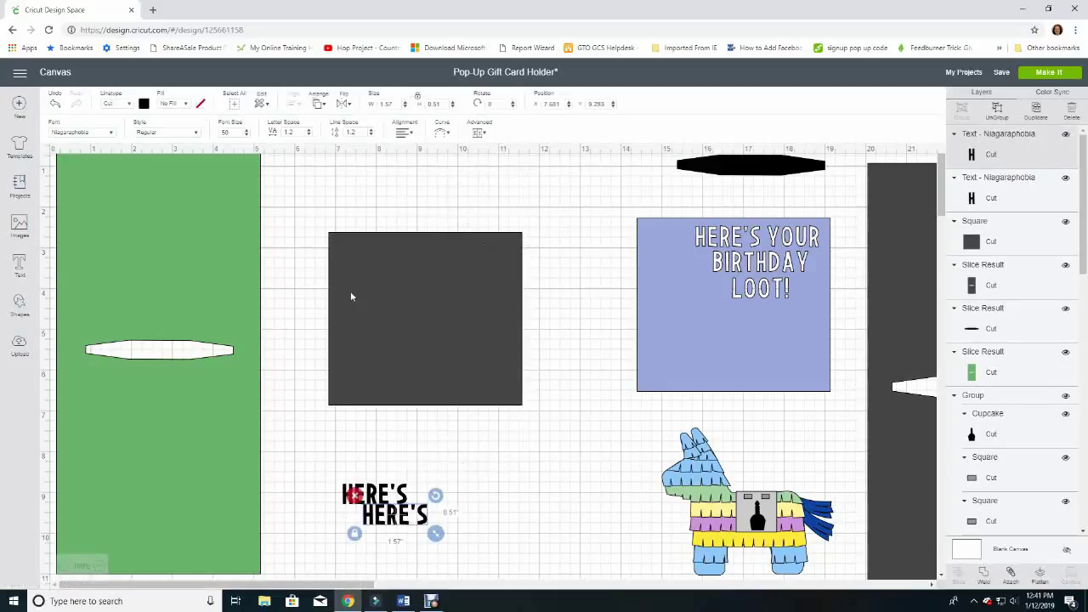
{"action": "scroll", "coordinate": [428, 403], "scroll_direction": "down", "scroll_amount": 4}
{"action": "scroll", "coordinate": [428, 401], "scroll_direction": "up", "scroll_amount": 4}
{"action": "left_click_drag", "start_coordinate": [372, 494], "coordinate": [440, 458]}
Rewrite the moved "HERE'S" text as "YOUR" in capital letters
{"action": "double_click", "coordinate": [440, 458]}
{"action": "key", "text": "shift+Left"}
{"action": "key", "text": "shift+Left"}
{"action": "key", "text": "shift+Left"}
{"action": "key", "text": "shift+Left"}
{"action": "key", "text": "shift+Left"}
{"action": "key", "text": "shift+Left"}
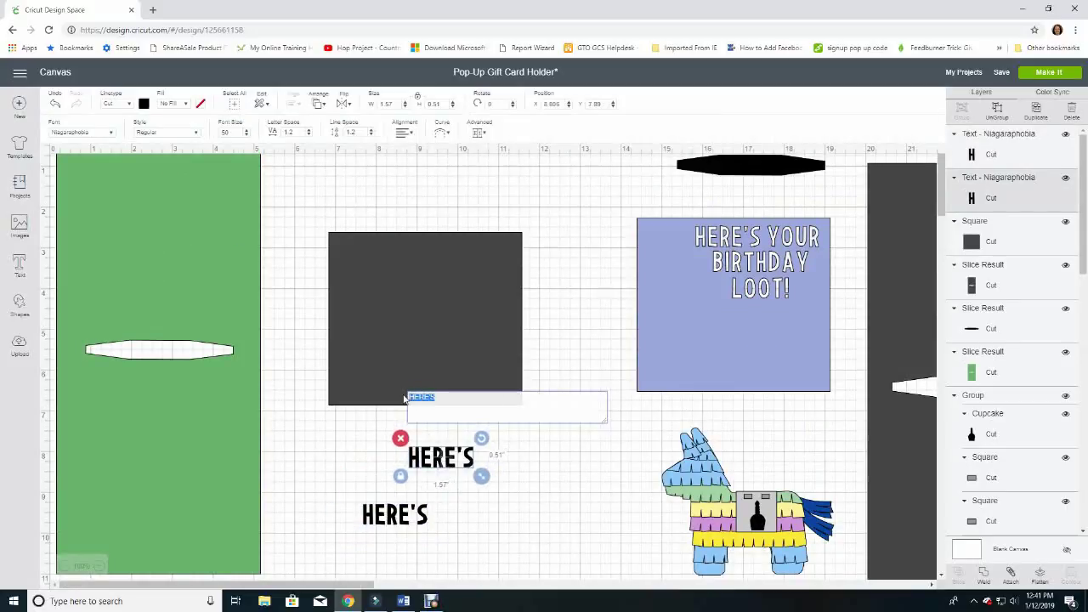
{"action": "type", "text": "t"}
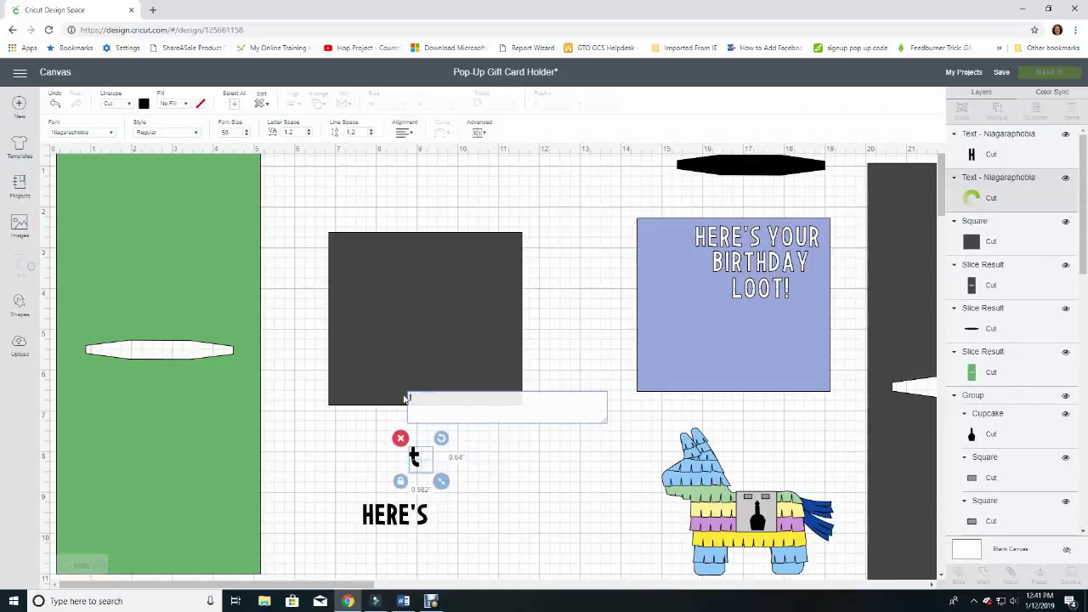
{"action": "key", "text": "BackSpace"}
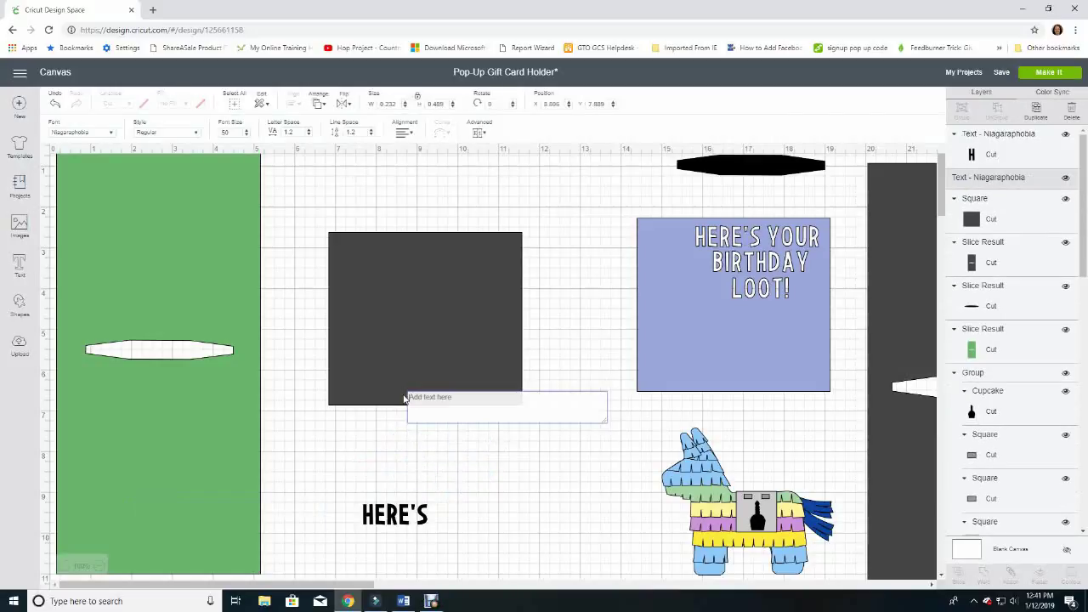
{"action": "type", "text": "YOUR"}
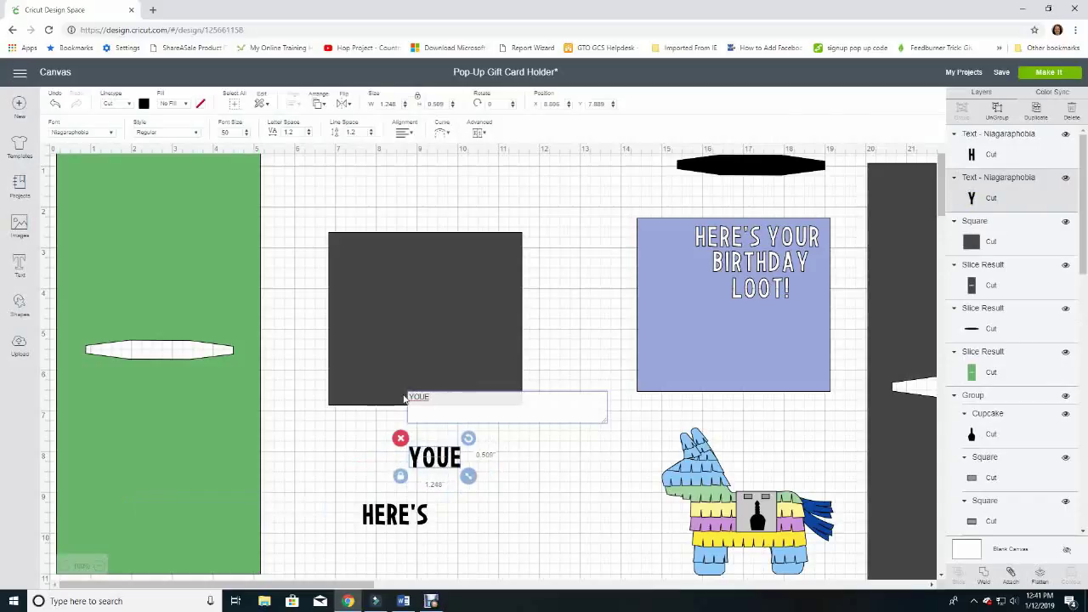
{"action": "key", "text": "BackSpace"}
{"action": "type", "text": "R"}
{"action": "left_click", "coordinate": [474, 512]}
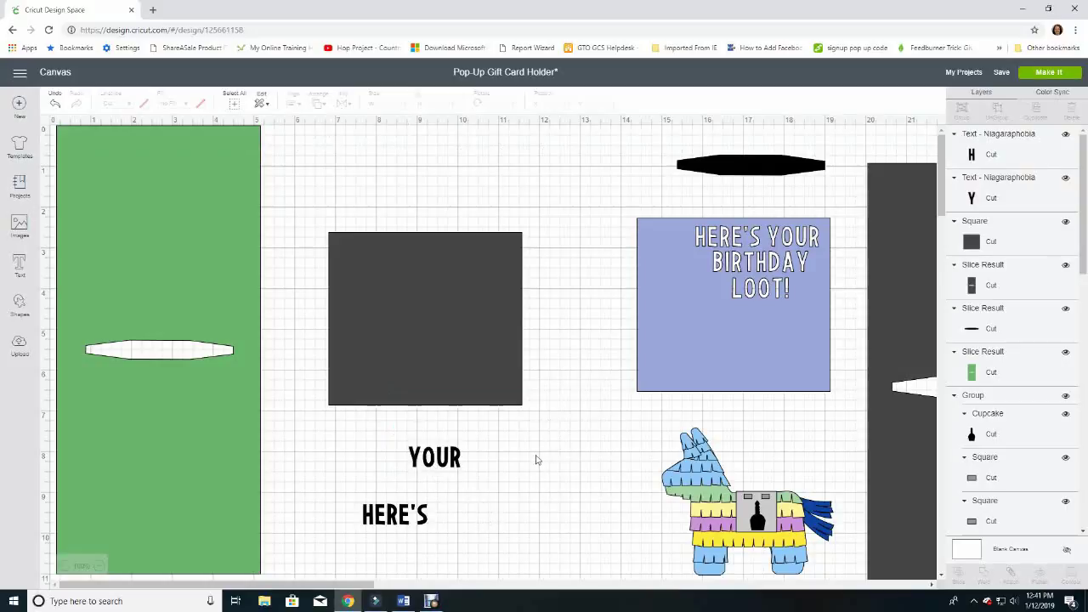
Paste another "HERE'S" copy, place it beside "YOUR" at about X 11.167, Y 8.147 inches, and rewrite it as "BIRTHDAY"
{"action": "right_click", "coordinate": [499, 457]}
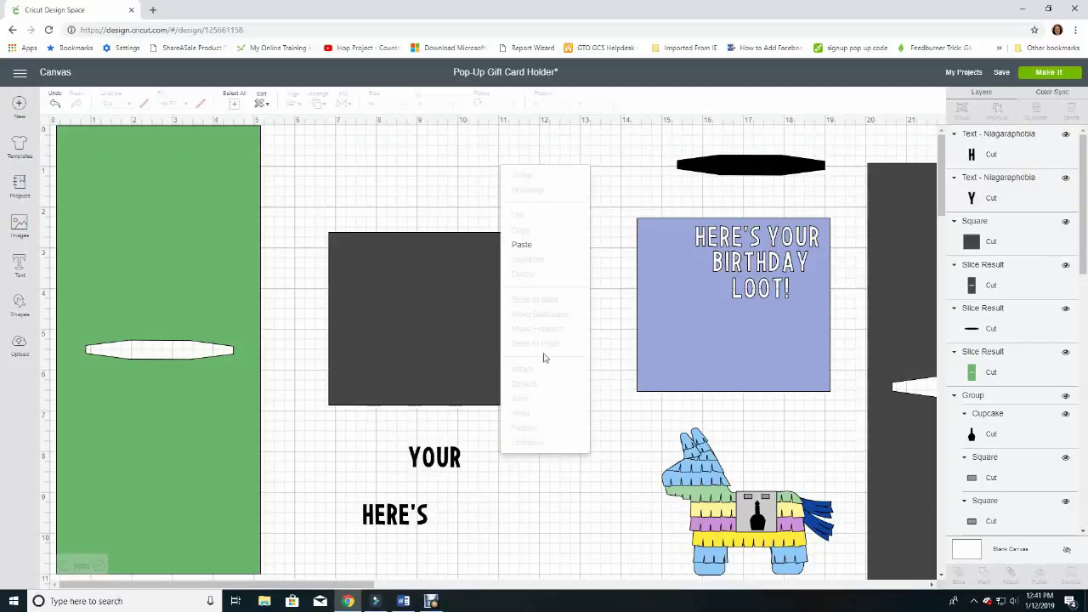
{"action": "left_click", "coordinate": [520, 254]}
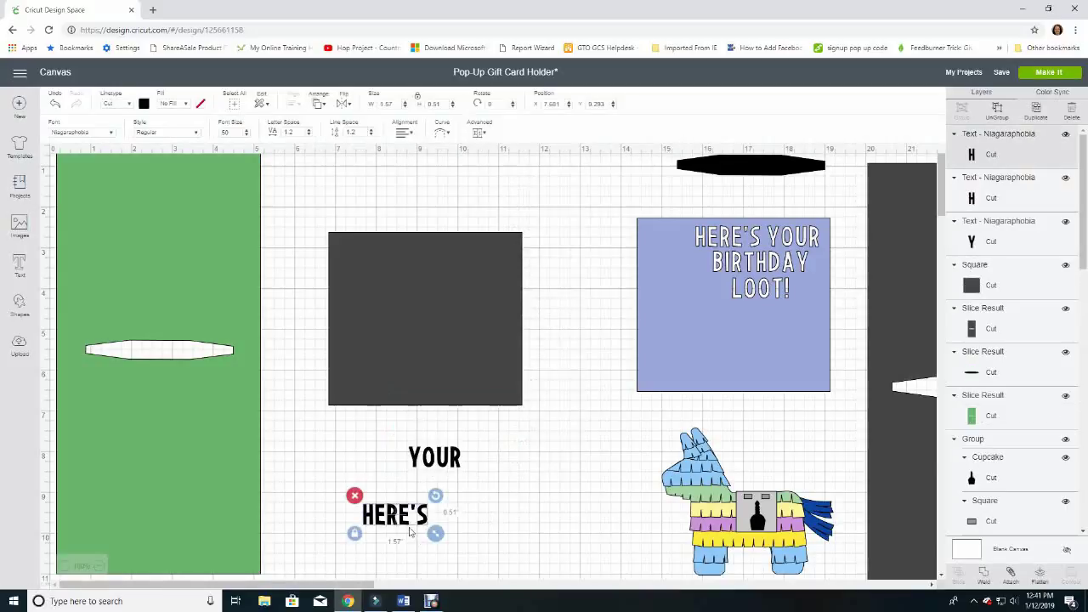
{"action": "left_click_drag", "start_coordinate": [405, 521], "coordinate": [531, 474]}
{"action": "double_click", "coordinate": [525, 473]}
{"action": "left_click_drag", "start_coordinate": [534, 408], "coordinate": [513, 408]}
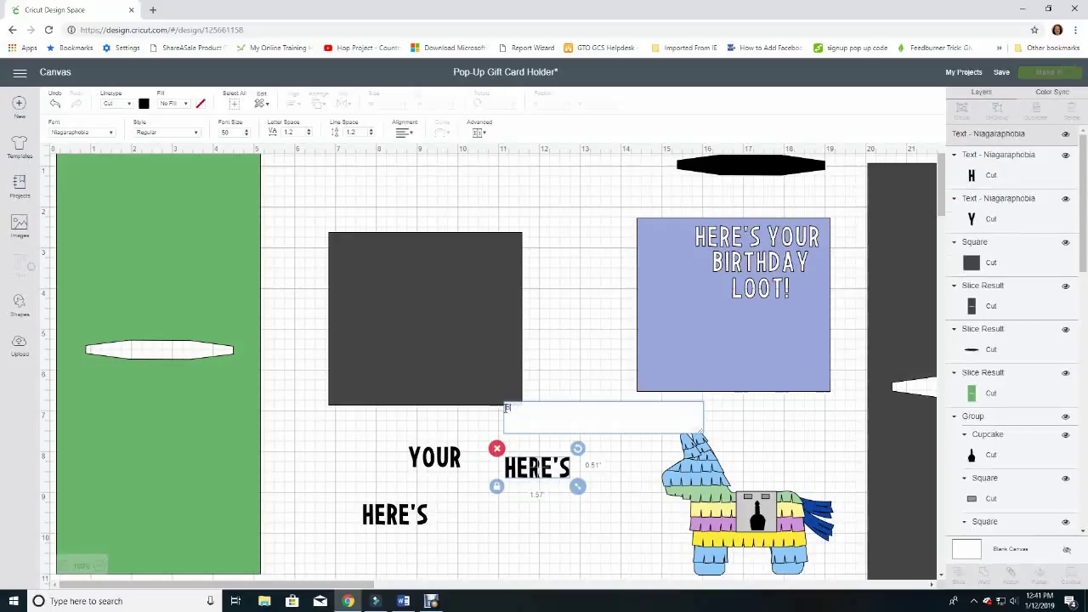
{"action": "type", "text": "BIRTHDAY"}
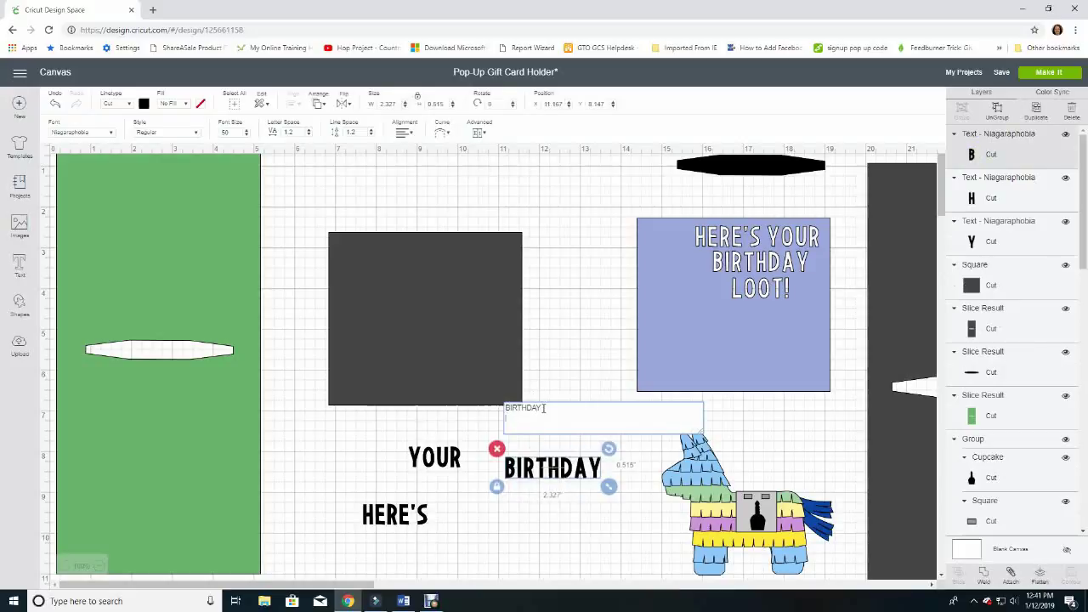
{"action": "left_click", "coordinate": [528, 542]}
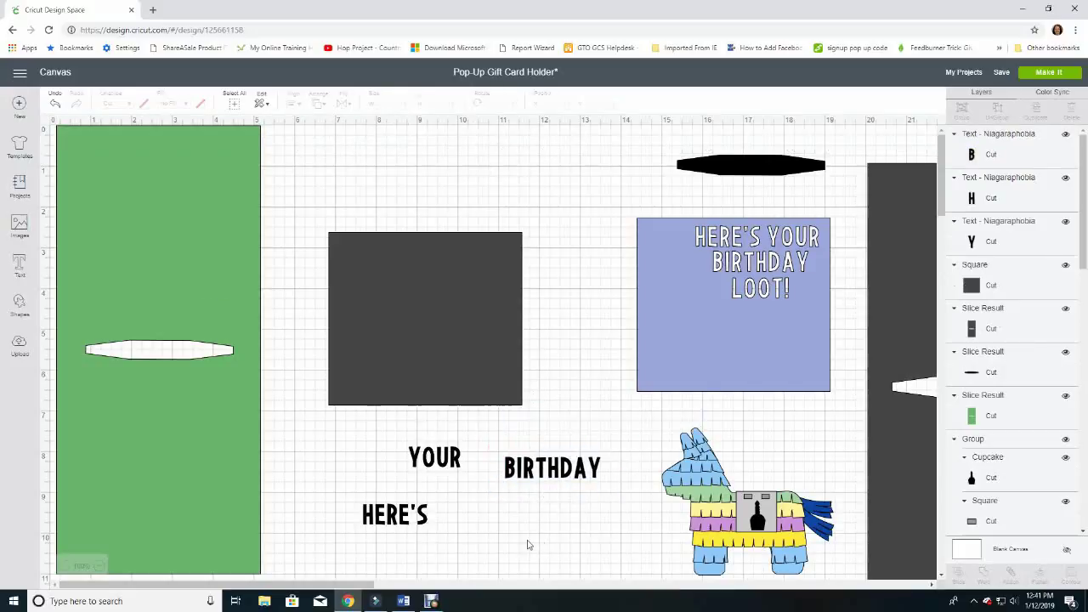
Paste another "HERE'S" copy, place it below "BIRTHDAY" at about X 10.375, Y 9.224 inches, and rewrite it as "LOOT!"
{"action": "right_click", "coordinate": [502, 525]}
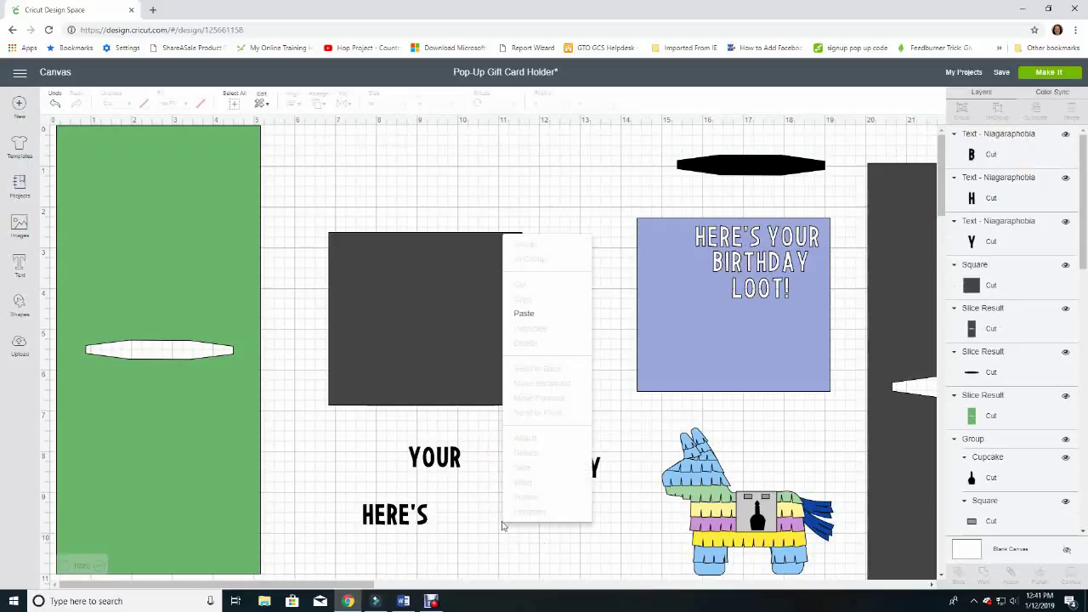
{"action": "left_click", "coordinate": [525, 314]}
{"action": "left_click_drag", "start_coordinate": [397, 514], "coordinate": [503, 514]}
{"action": "double_click", "coordinate": [527, 468]}
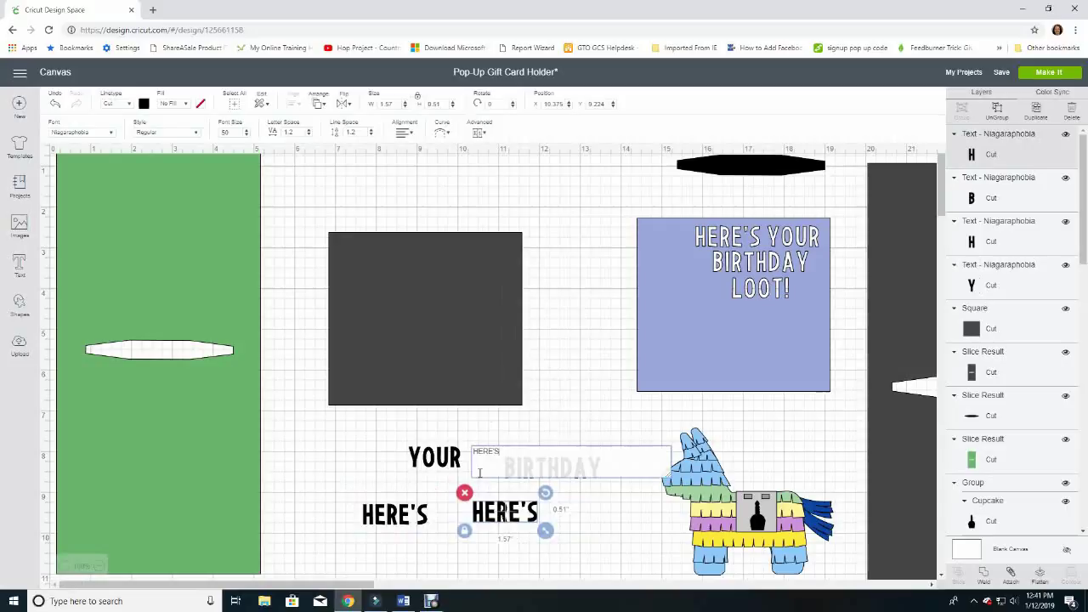
{"action": "left_click_drag", "start_coordinate": [508, 451], "coordinate": [461, 453]}
{"action": "type", "text": "LOOT!"}
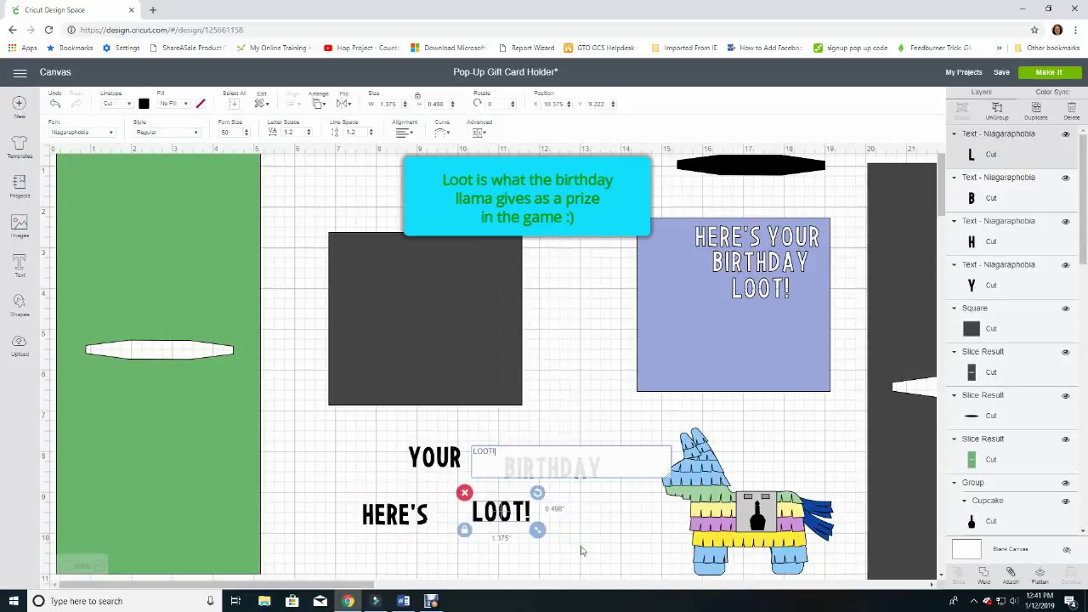
{"action": "left_click", "coordinate": [596, 543]}
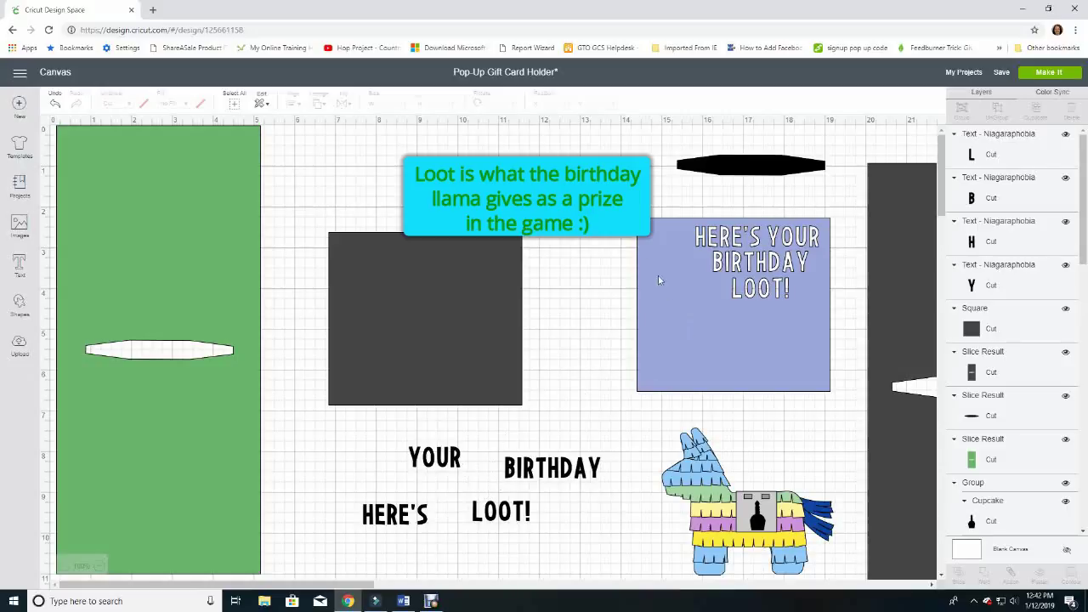
Recolor the "YOUR" and "BIRTHDAY" texts with the dark blue from the material colors
{"action": "left_click", "coordinate": [442, 459]}
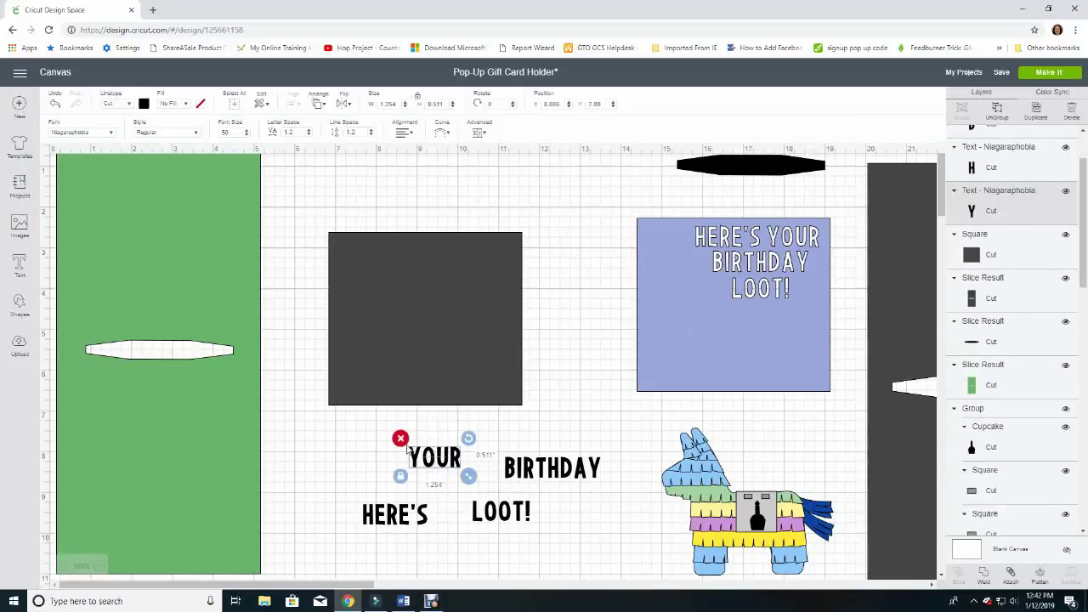
{"action": "left_click", "coordinate": [144, 104]}
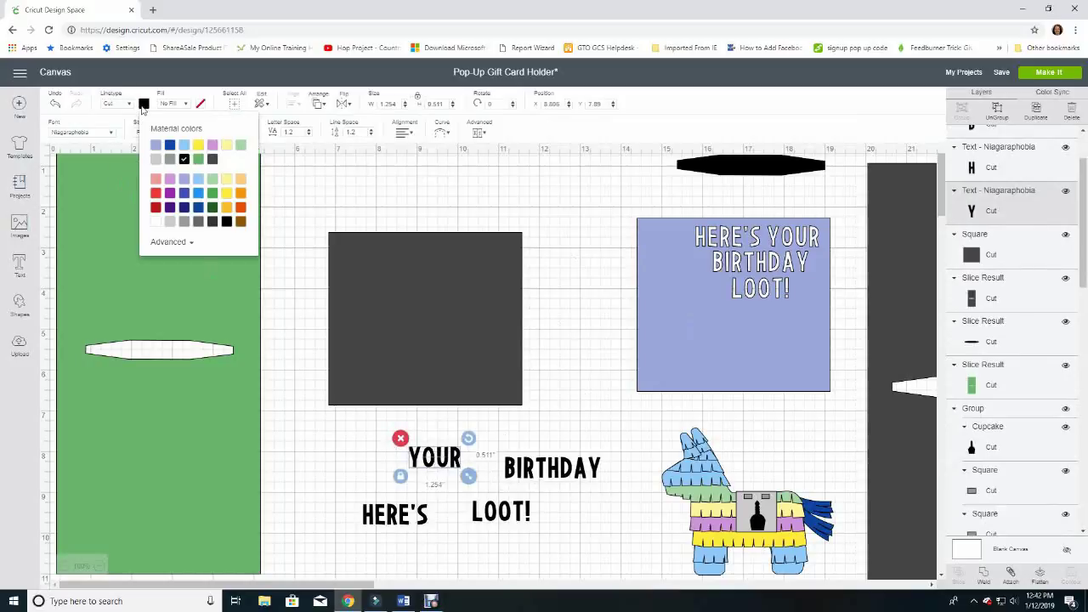
{"action": "left_click", "coordinate": [170, 146]}
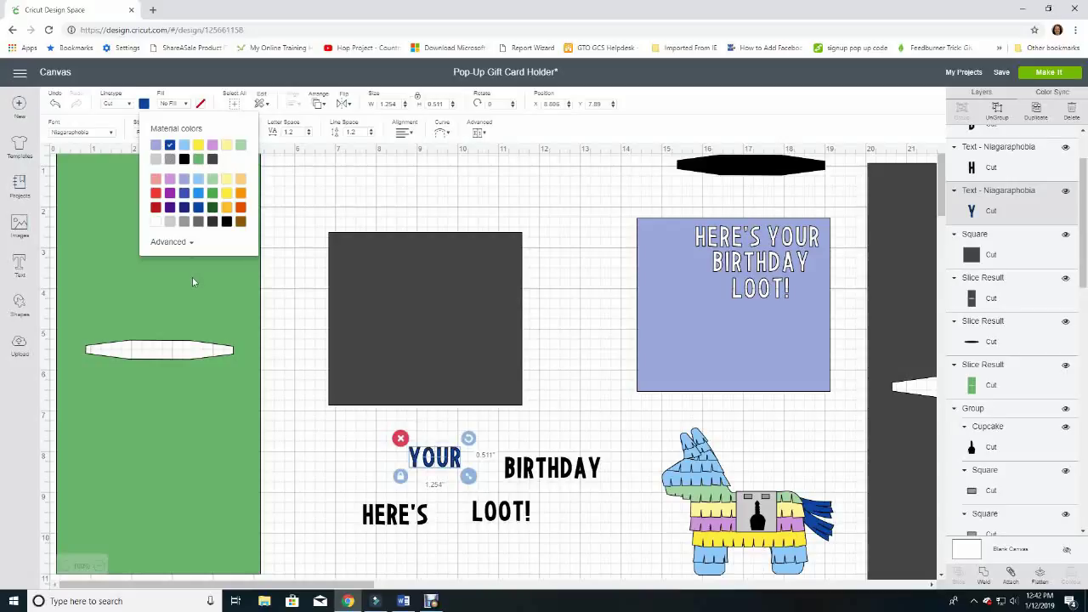
{"action": "left_click", "coordinate": [552, 467]}
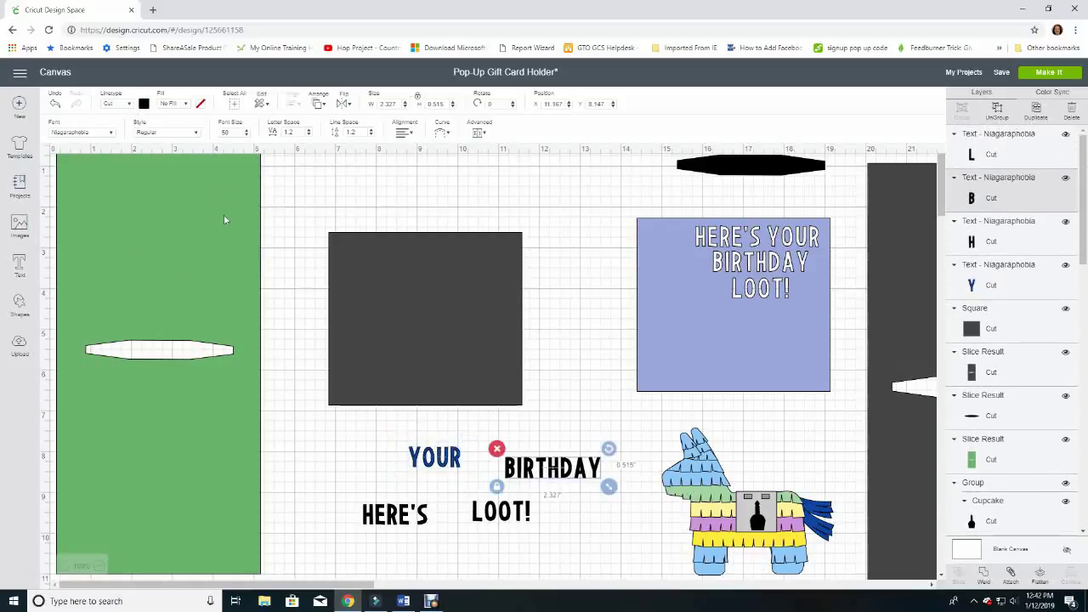
{"action": "left_click", "coordinate": [144, 104]}
{"action": "left_click", "coordinate": [169, 145]}
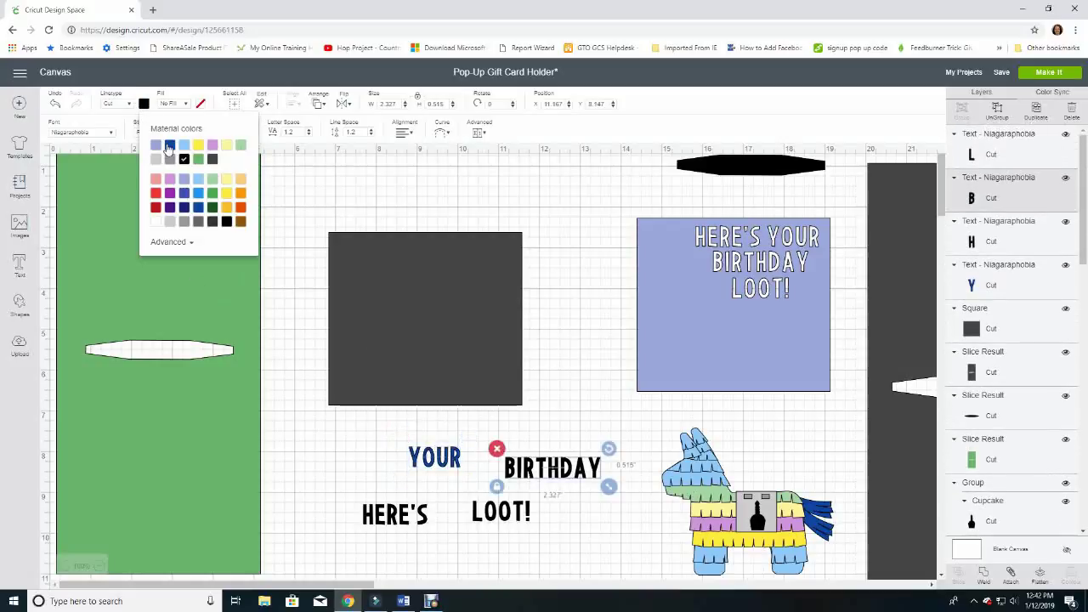
Recolor the "HERE'S" and "LOOT!" texts with the same dark blue material color
{"action": "left_click", "coordinate": [421, 515]}
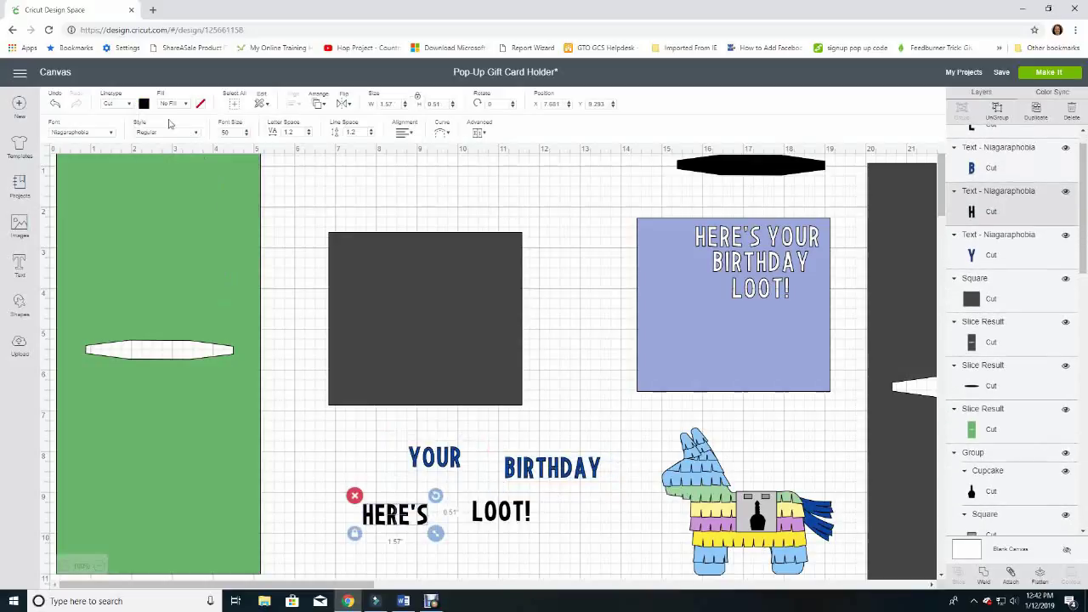
{"action": "left_click", "coordinate": [144, 105]}
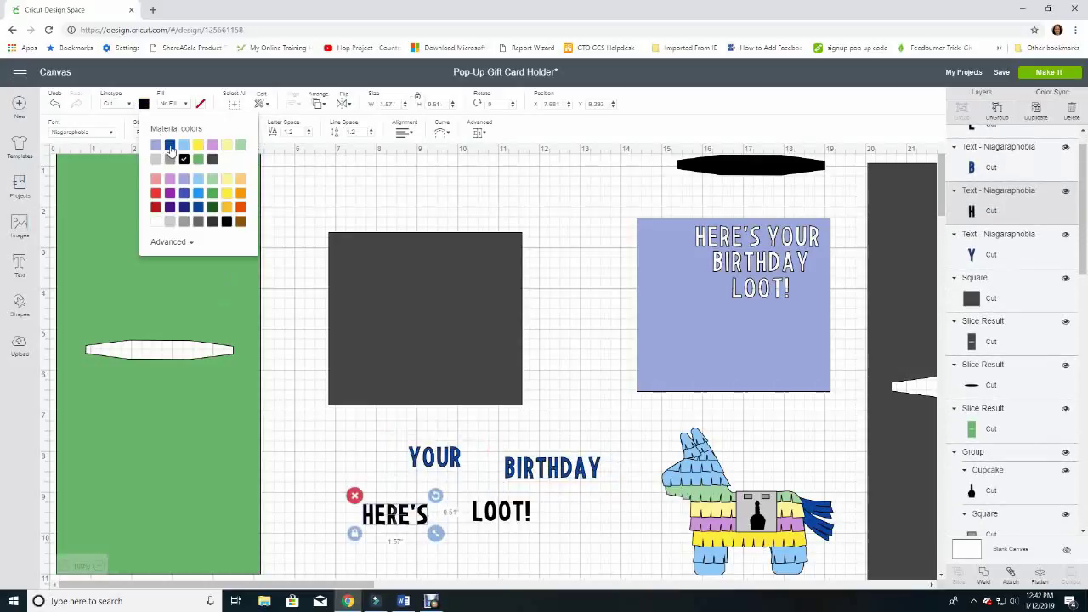
{"action": "left_click", "coordinate": [170, 148]}
{"action": "left_click", "coordinate": [510, 491]}
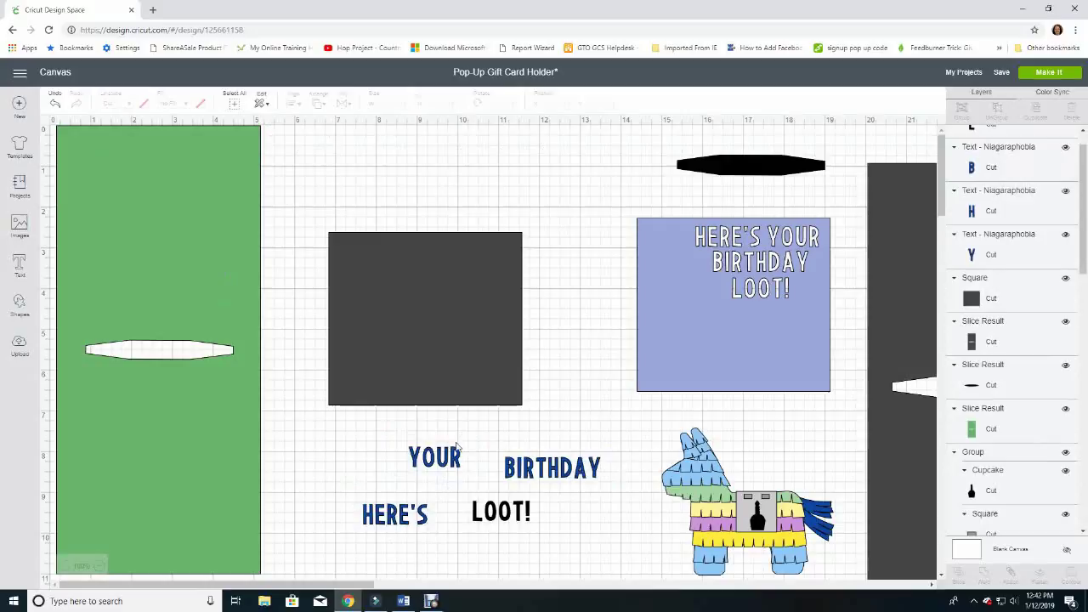
{"action": "left_click", "coordinate": [498, 513]}
{"action": "left_click", "coordinate": [146, 104]}
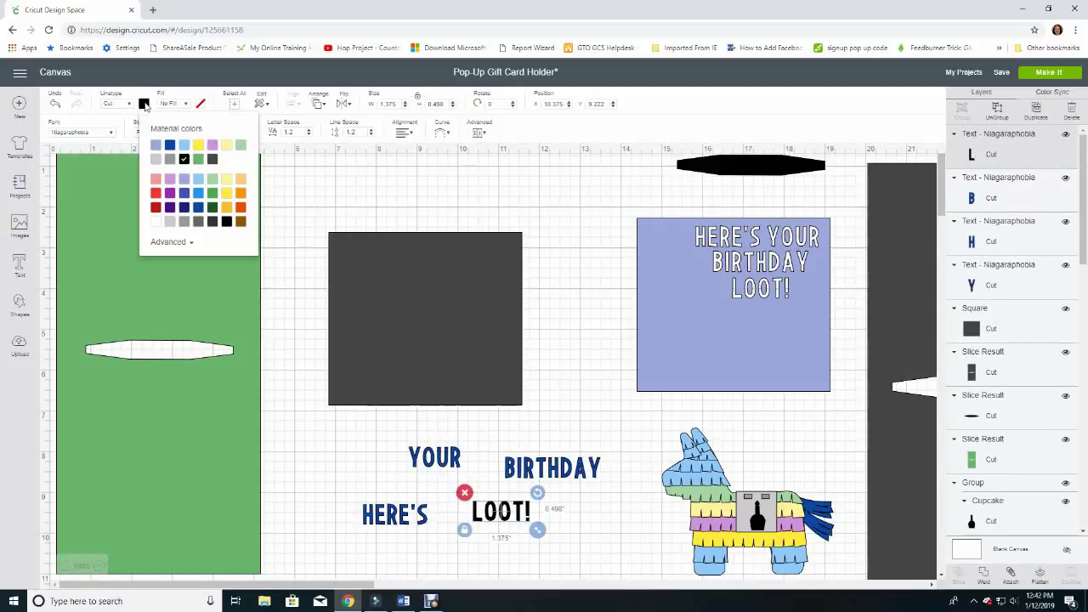
{"action": "left_click", "coordinate": [171, 146]}
{"action": "left_click", "coordinate": [344, 472]}
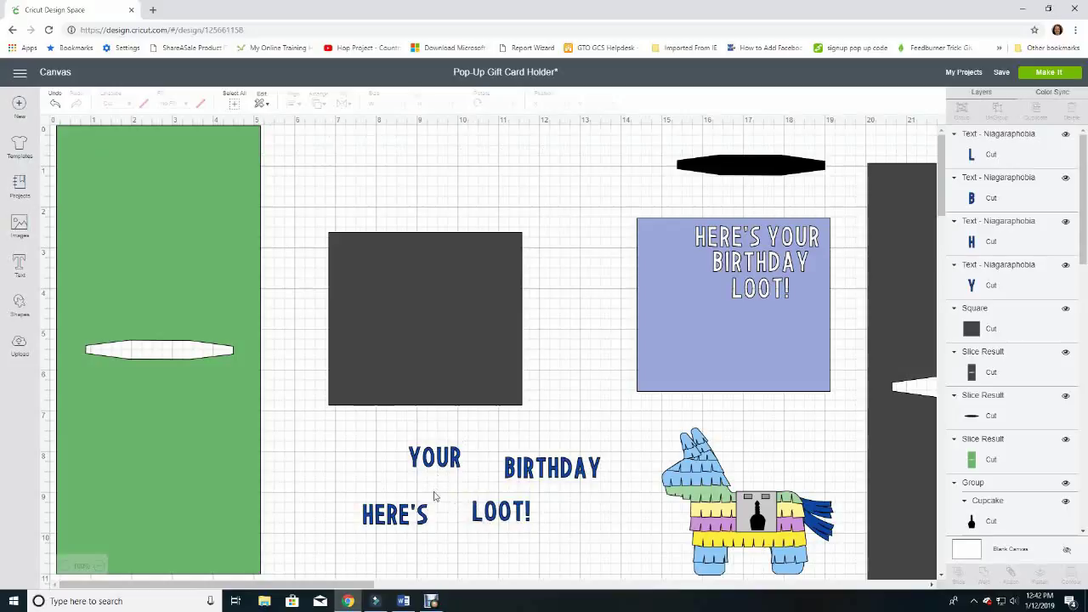
Send the piñata llama group to the front and place it on the dark gray panel at about X 6.921, Y 3.15 inches
{"action": "left_click_drag", "start_coordinate": [742, 521], "coordinate": [589, 401]}
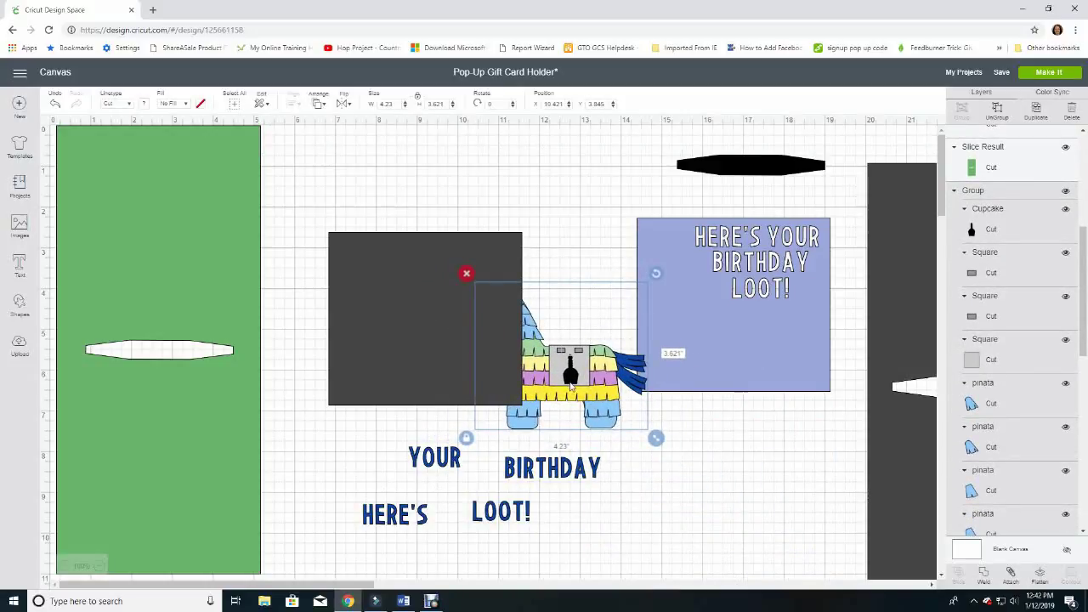
{"action": "right_click", "coordinate": [569, 391]}
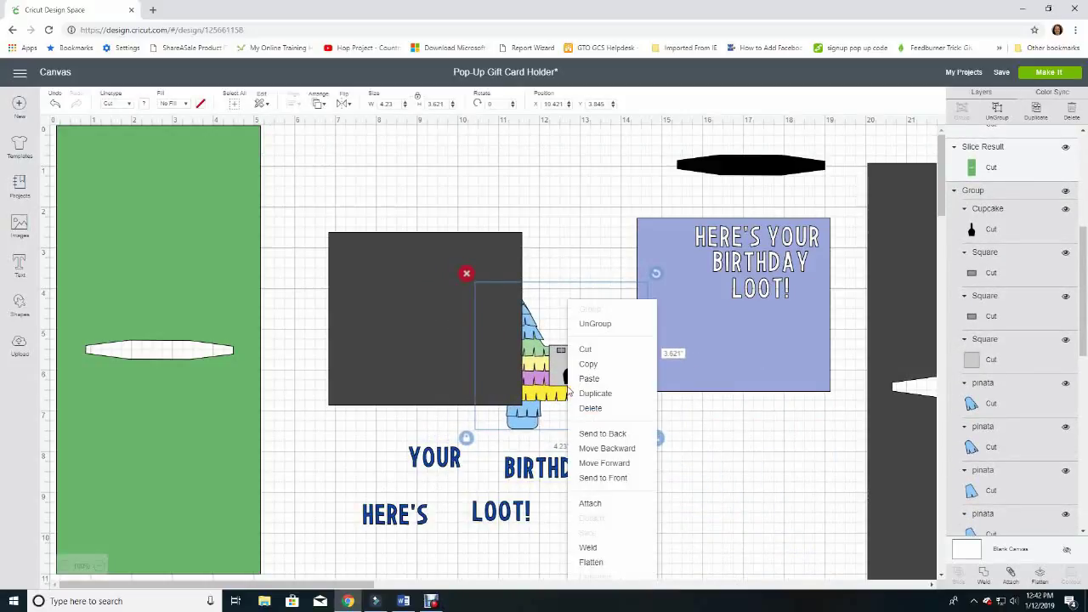
{"action": "left_click", "coordinate": [606, 478]}
{"action": "left_click_drag", "start_coordinate": [600, 402], "coordinate": [457, 373]}
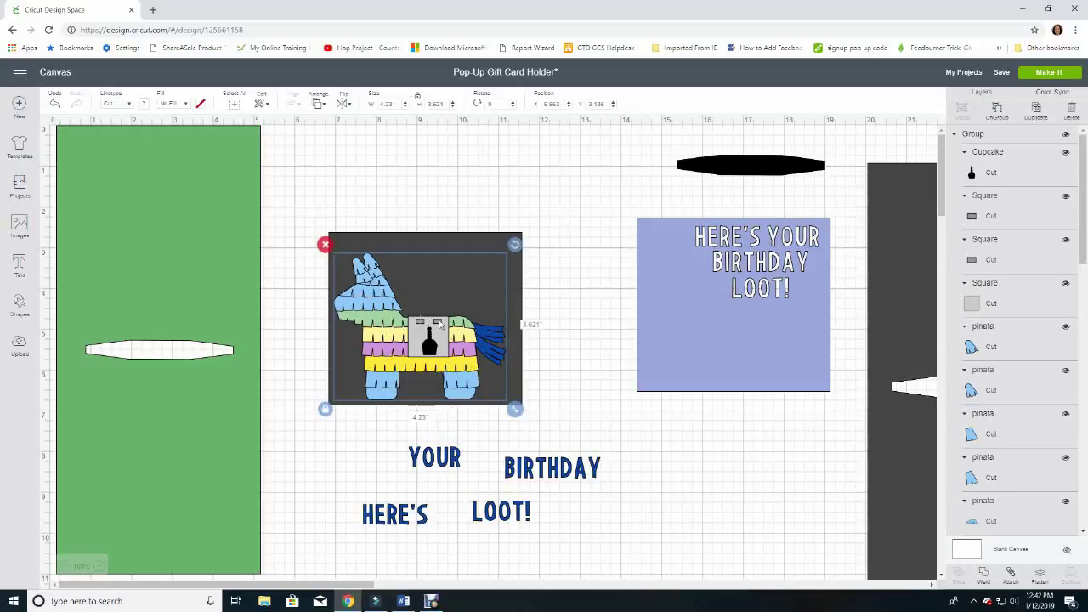
{"action": "left_click_drag", "start_coordinate": [370, 322], "coordinate": [369, 322]}
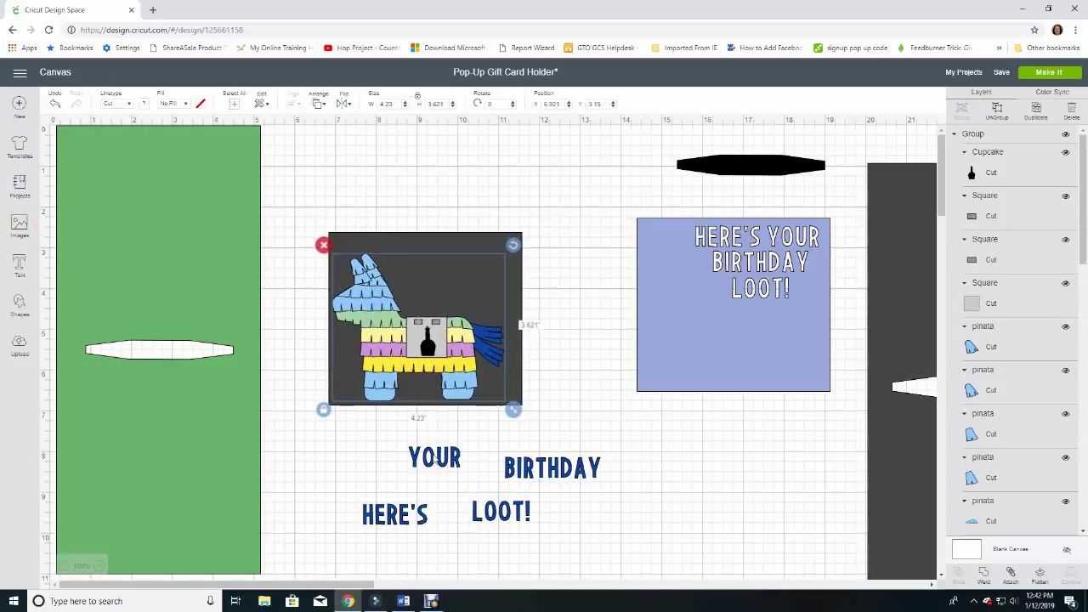
Move the "HERE'S" text onto the dark gray panel above the llama, at about X 8.056, Y 2.821 inches
{"action": "left_click", "coordinate": [424, 509]}
{"action": "left_click_drag", "start_coordinate": [424, 509], "coordinate": [438, 241]}
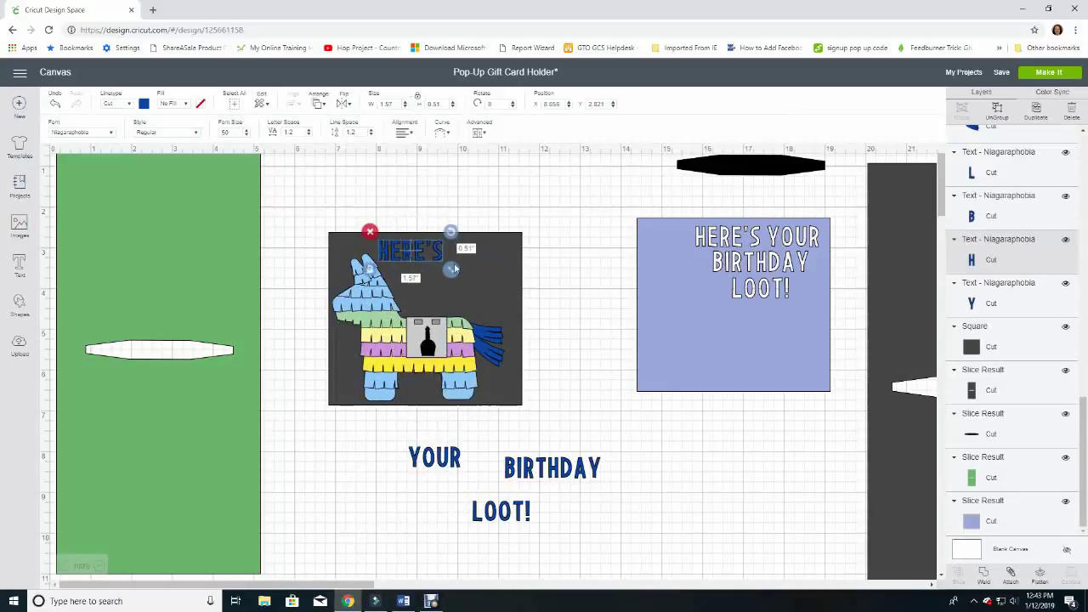
Stack the "YOUR", "BIRTHDAY" and "LOOT!" texts on the dark gray panel, with "YOUR" beside "HERE'S" at about X 10, Y 2.8 inches
{"action": "left_click_drag", "start_coordinate": [457, 460], "coordinate": [508, 250]}
{"action": "left_click_drag", "start_coordinate": [435, 247], "coordinate": [497, 255]}
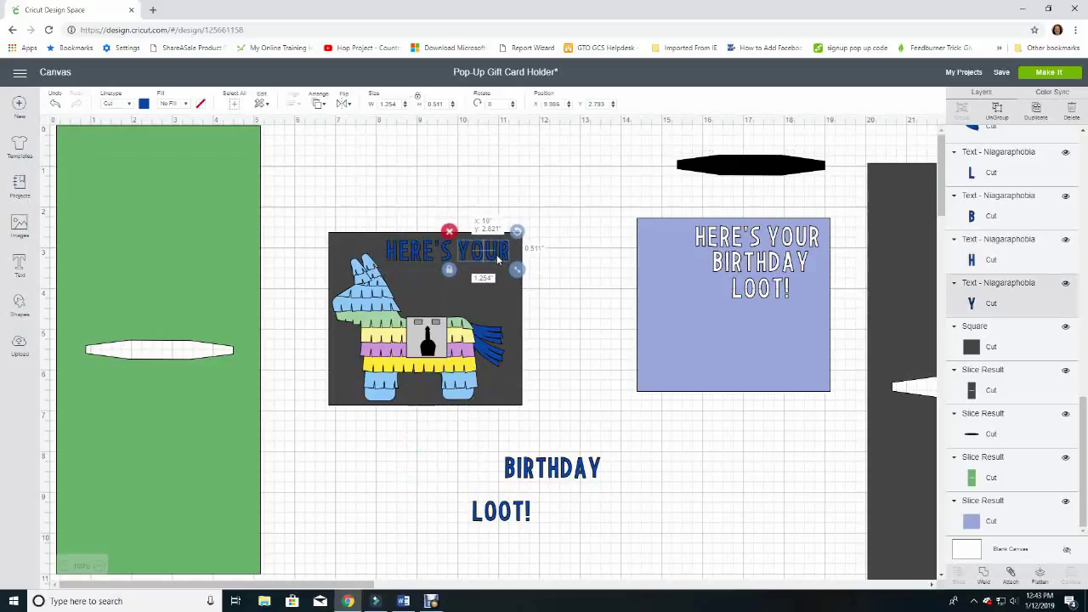
{"action": "left_click_drag", "start_coordinate": [546, 463], "coordinate": [449, 271]}
{"action": "left_click", "coordinate": [508, 513]}
{"action": "left_click_drag", "start_coordinate": [508, 513], "coordinate": [470, 304]}
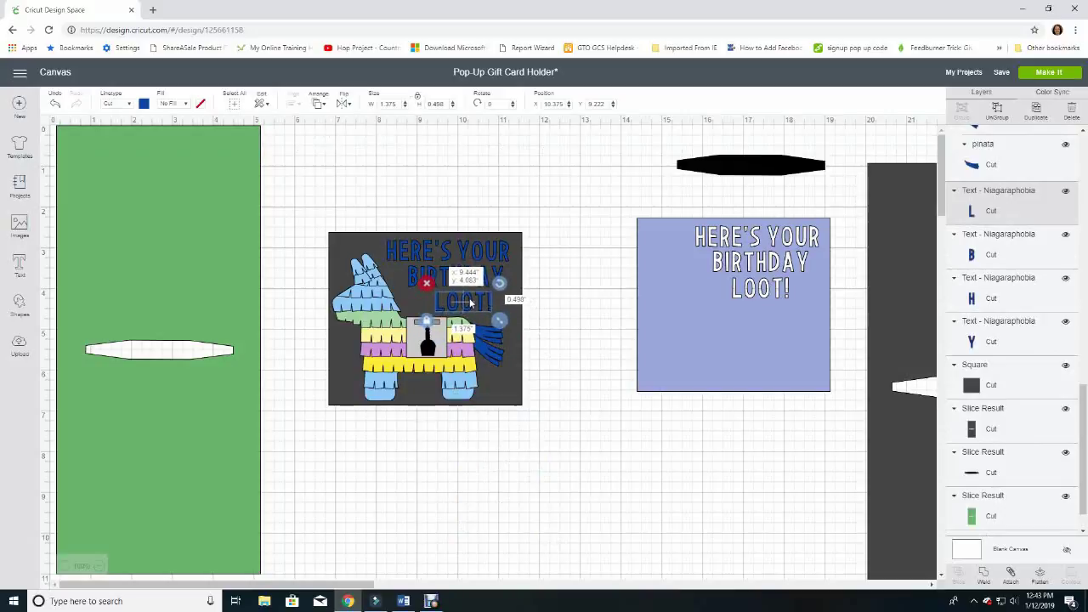
{"action": "left_click", "coordinate": [561, 478]}
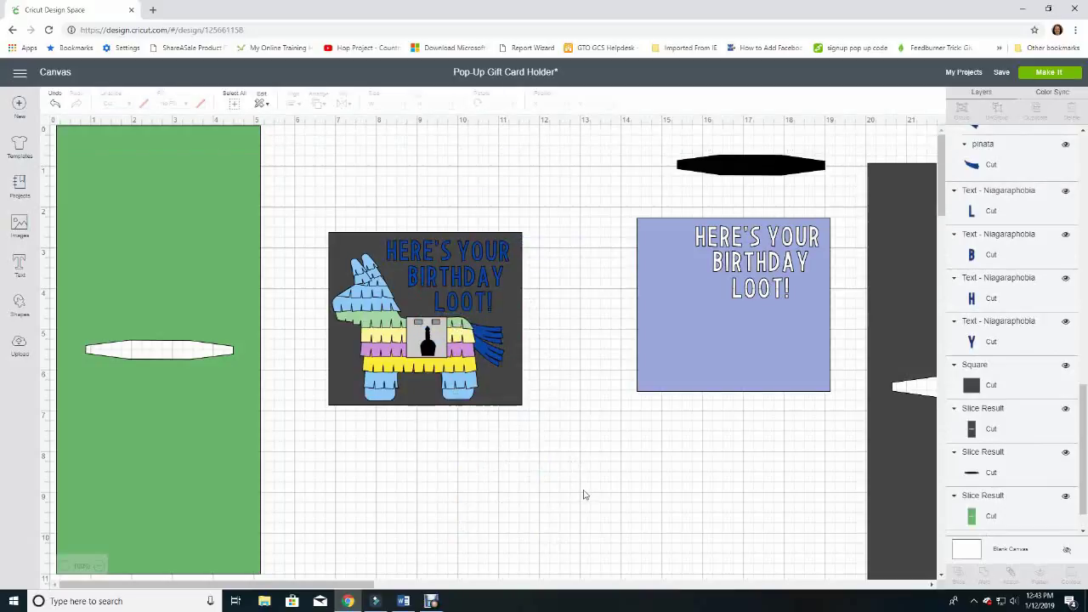
Nudge "HERE'S" to about X 8.194 inches and move the piñata llama group off the panel to about X 14.074, Y 7.051 inches
{"action": "left_click", "coordinate": [420, 250]}
{"action": "left_click_drag", "start_coordinate": [419, 254], "coordinate": [417, 254]}
{"action": "left_click_drag", "start_coordinate": [381, 184], "coordinate": [584, 302]}
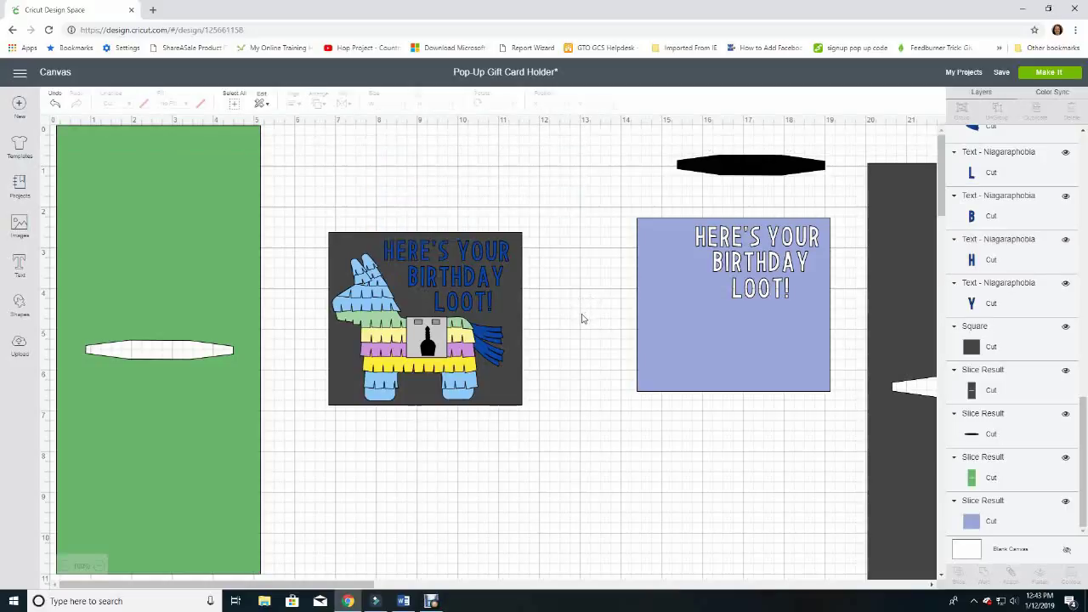
{"action": "left_click_drag", "start_coordinate": [432, 364], "coordinate": [721, 524]}
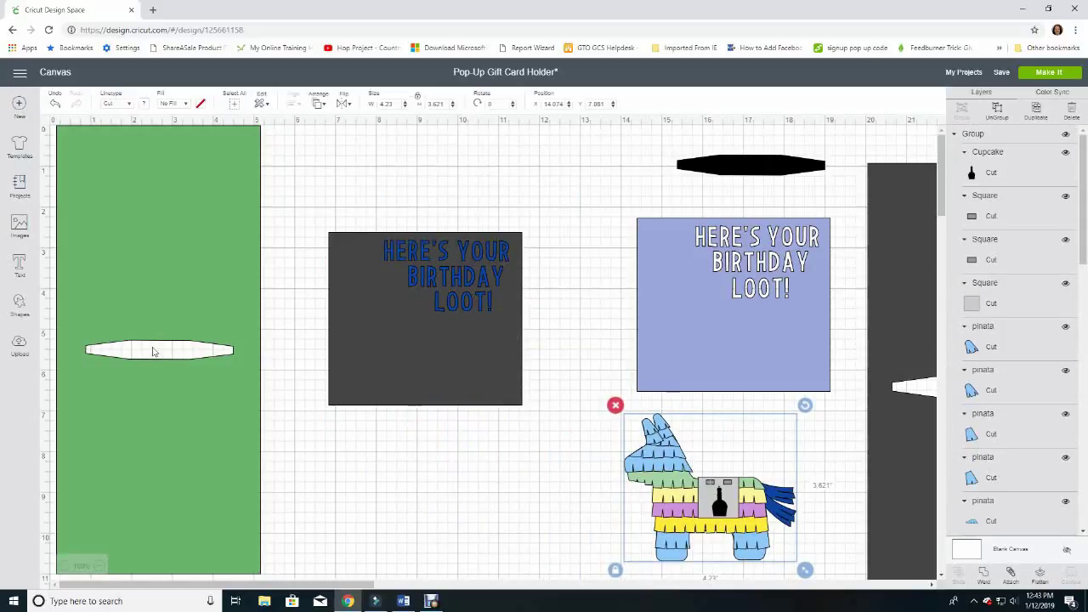
Slice the "HERE'S" text out of the dark gray 4.75 by 4.25 inch panel
{"action": "left_click", "coordinate": [396, 257]}
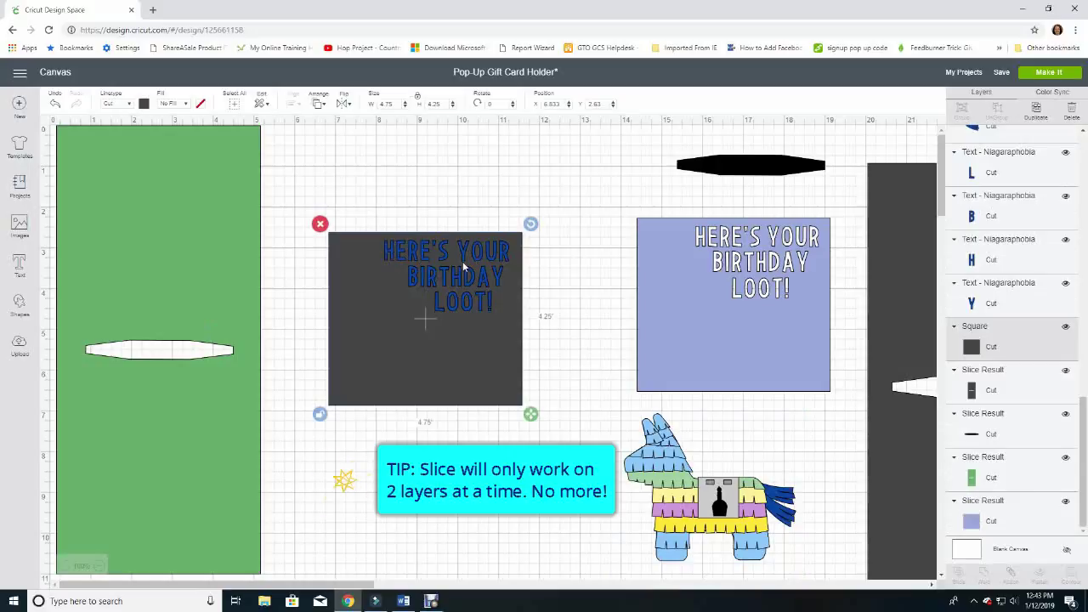
{"action": "left_click", "coordinate": [413, 251]}
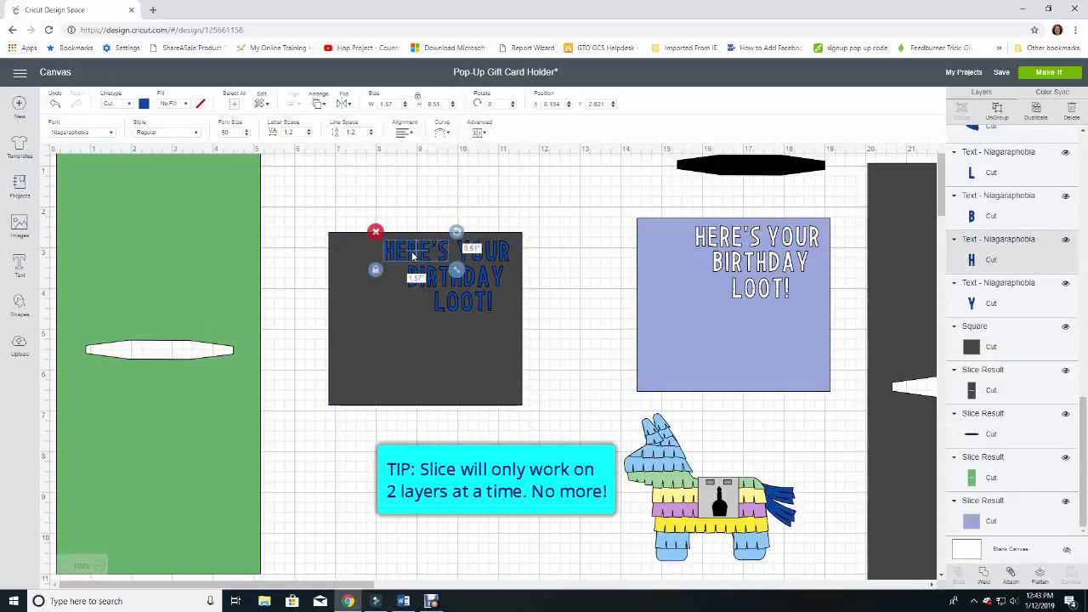
{"action": "left_click", "coordinate": [377, 337]}
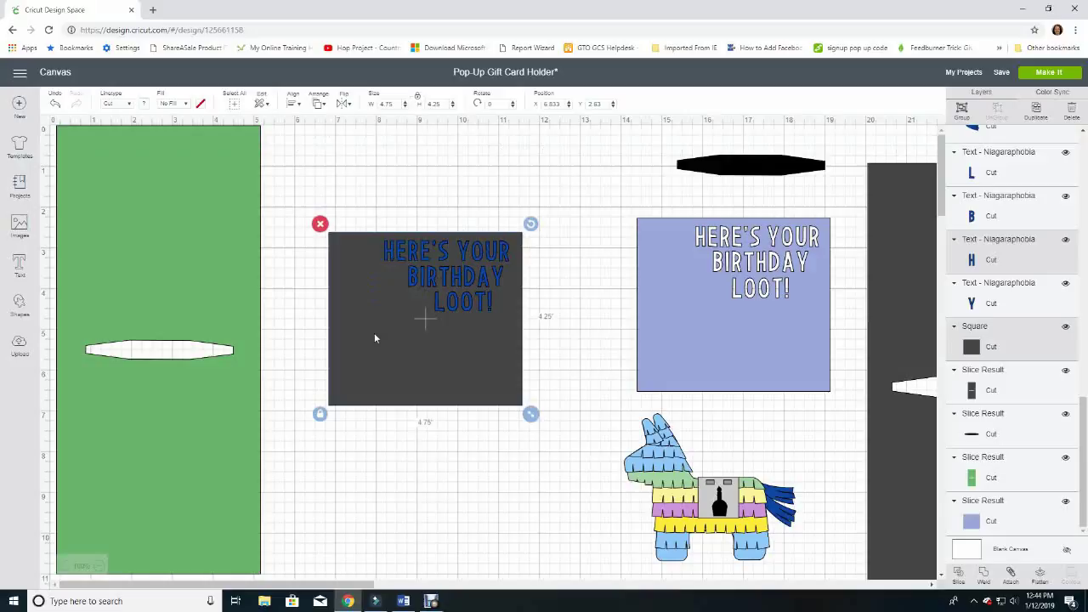
{"action": "left_click", "coordinate": [958, 575]}
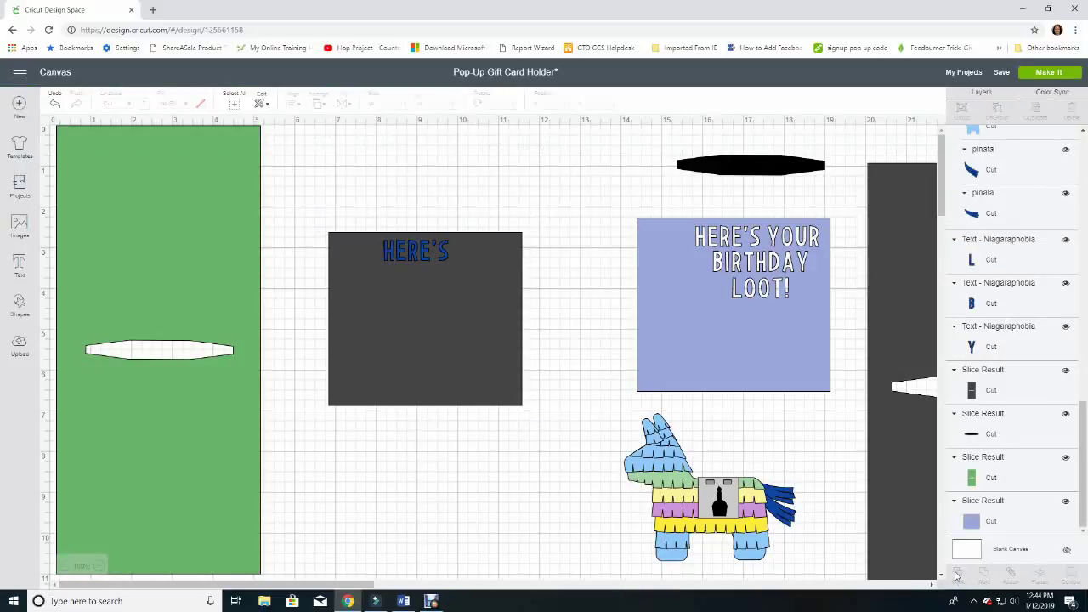
Send the sliced dark gray panel behind the remaining texts and slice the "YOUR" text out of it
{"action": "left_click", "coordinate": [460, 268]}
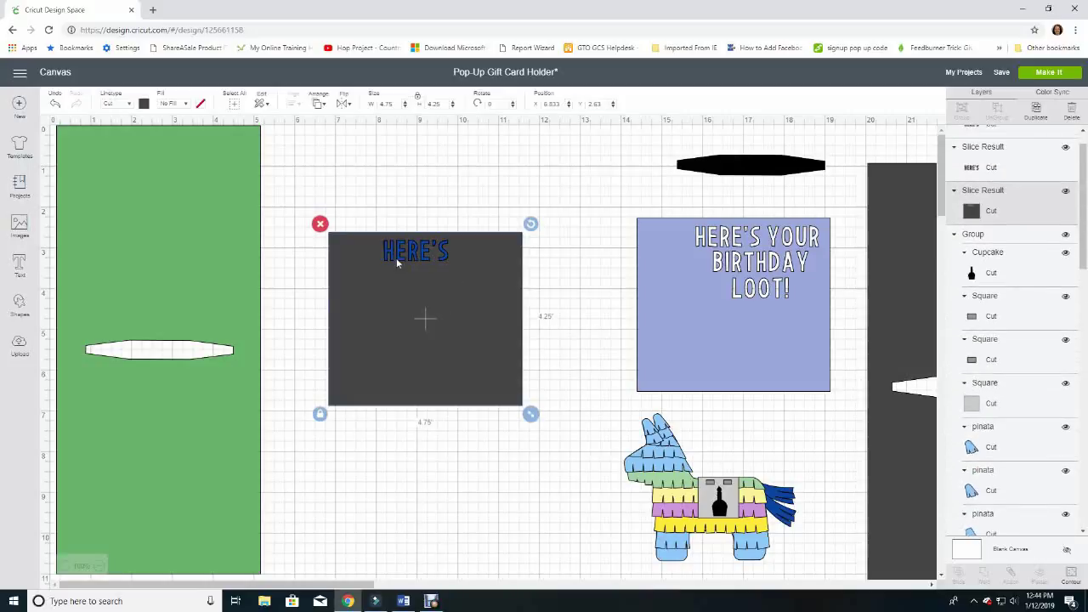
{"action": "right_click", "coordinate": [404, 337]}
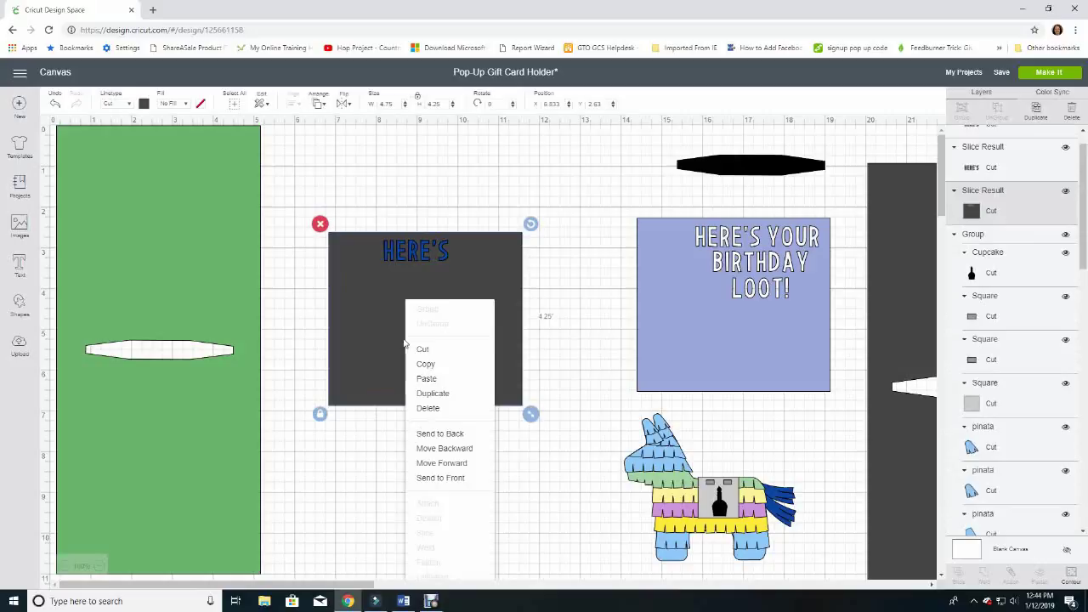
{"action": "left_click", "coordinate": [445, 448]}
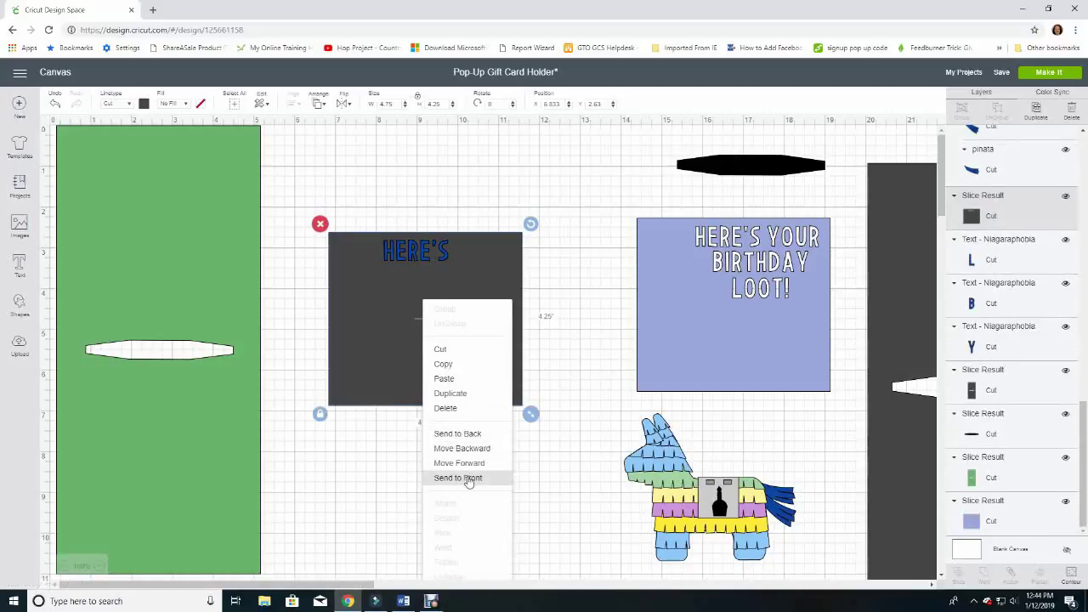
{"action": "left_click", "coordinate": [459, 436]}
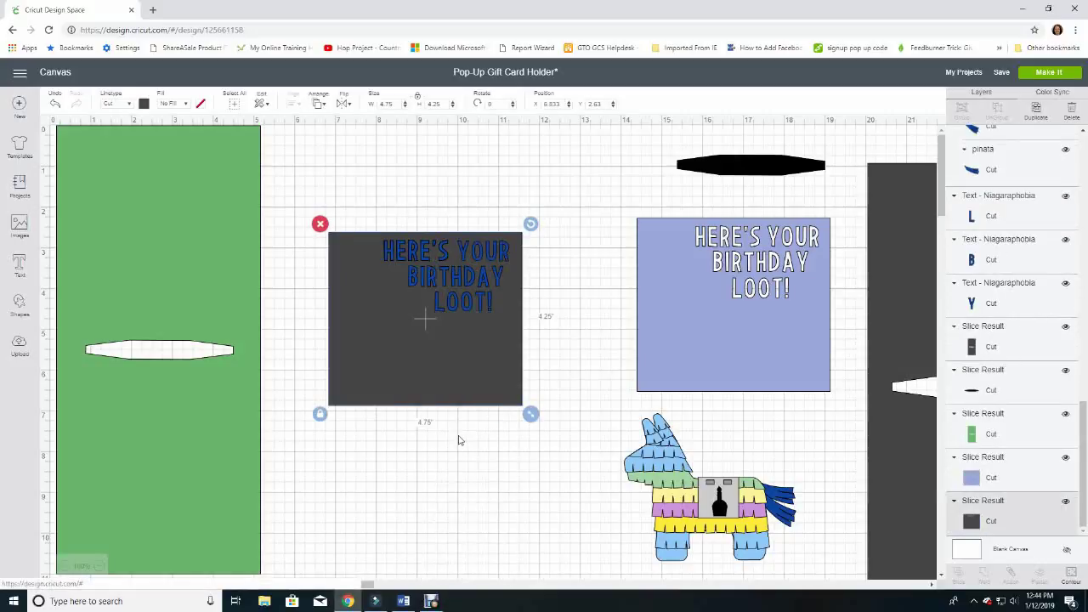
{"action": "left_click", "coordinate": [476, 262]}
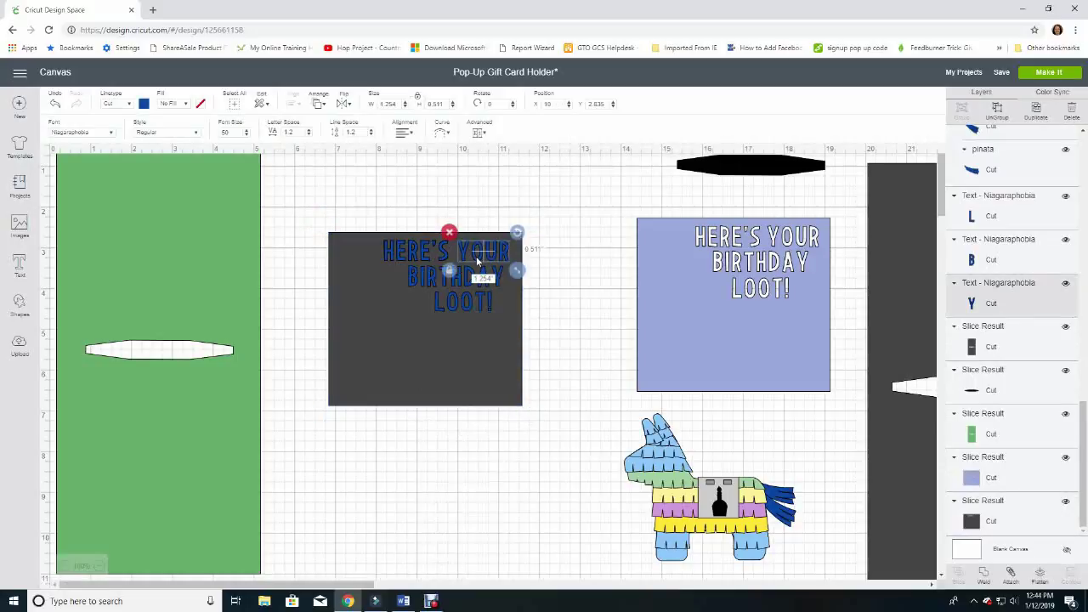
{"action": "left_click", "coordinate": [406, 349]}
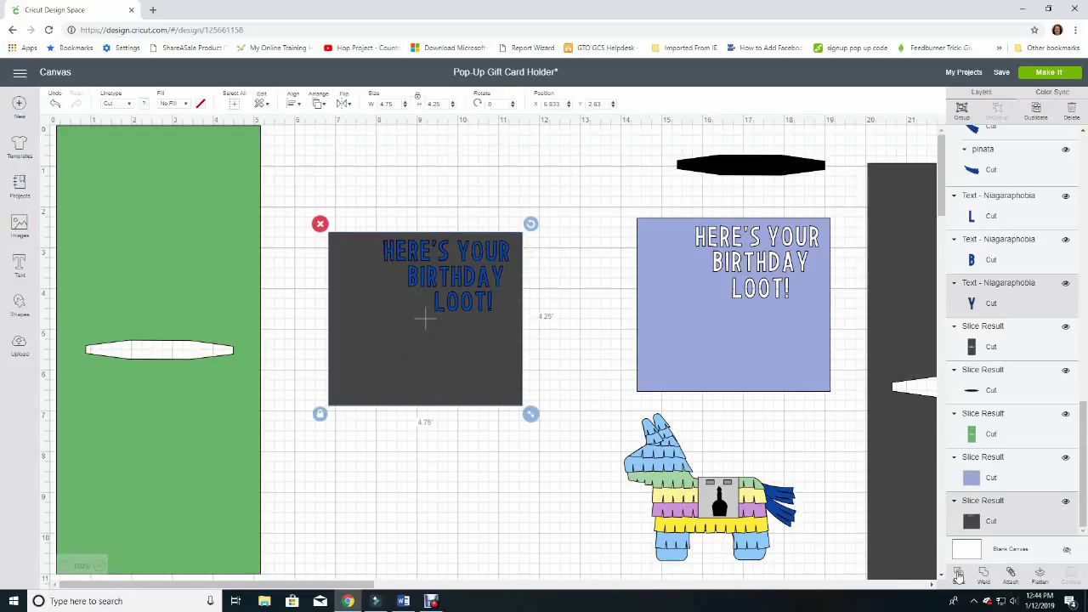
{"action": "key", "text": "Delete"}
{"action": "key", "text": "ctrl+z"}
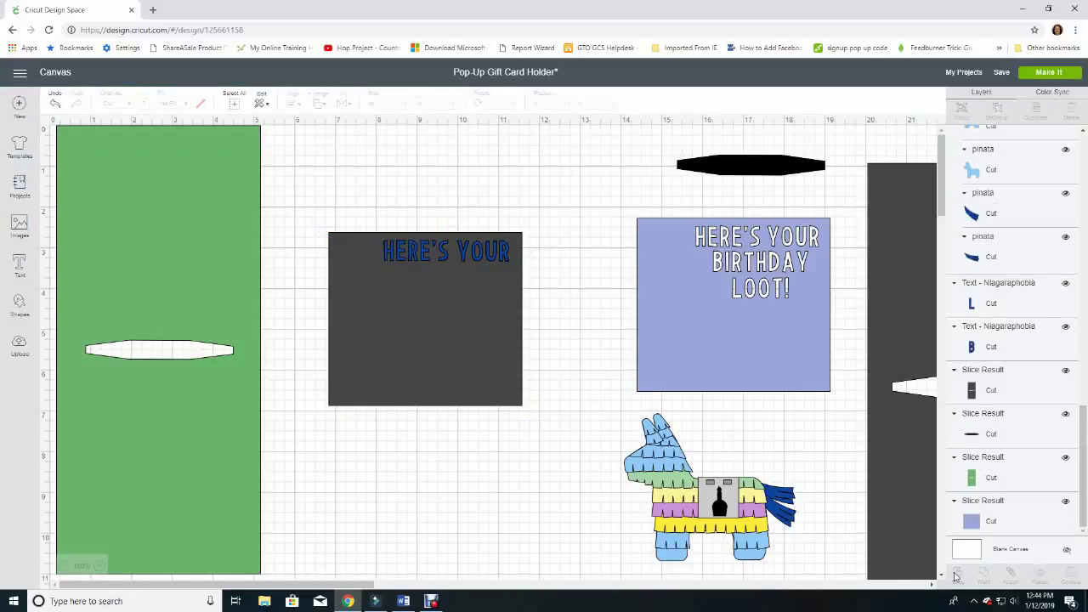
Send the newly sliced panel to the back and slice the "BIRTHDAY" text out of it
{"action": "left_click", "coordinate": [421, 320]}
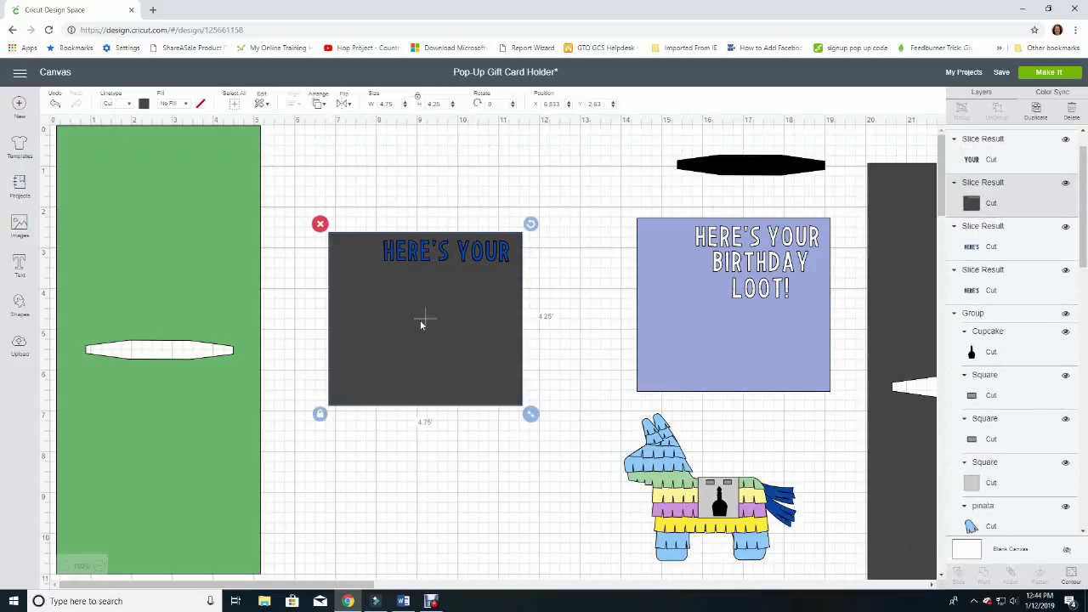
{"action": "right_click", "coordinate": [390, 328]}
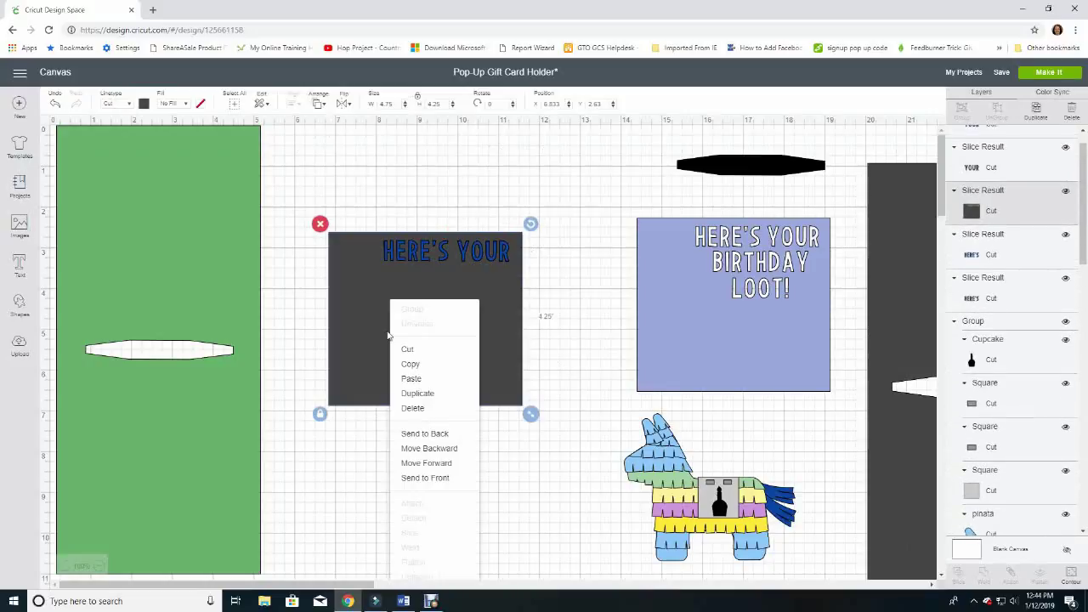
{"action": "left_click", "coordinate": [425, 433]}
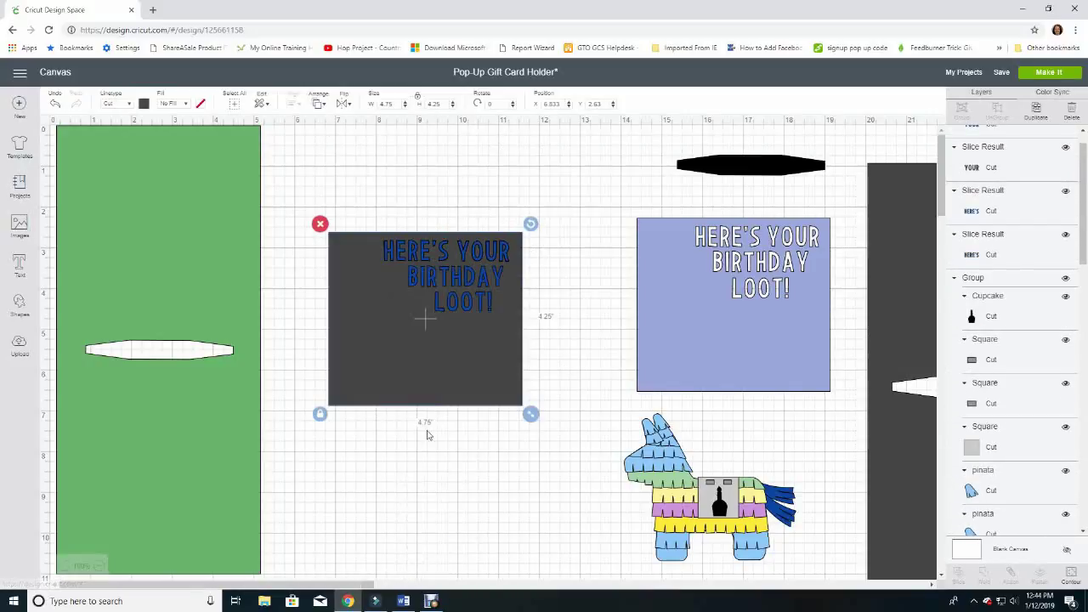
{"action": "left_click", "coordinate": [455, 278]}
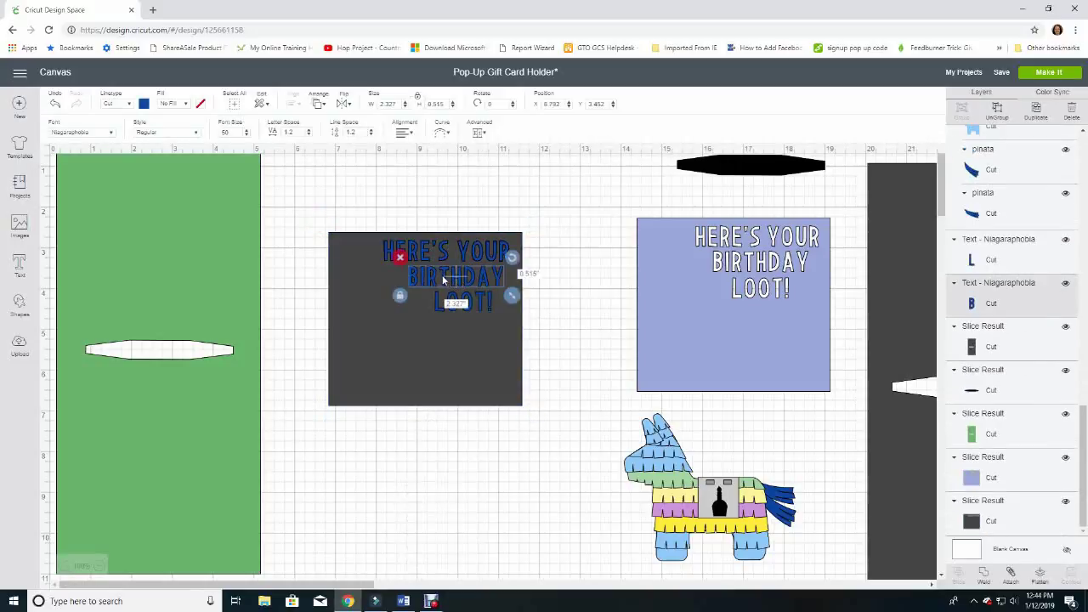
{"action": "left_click", "coordinate": [401, 356]}
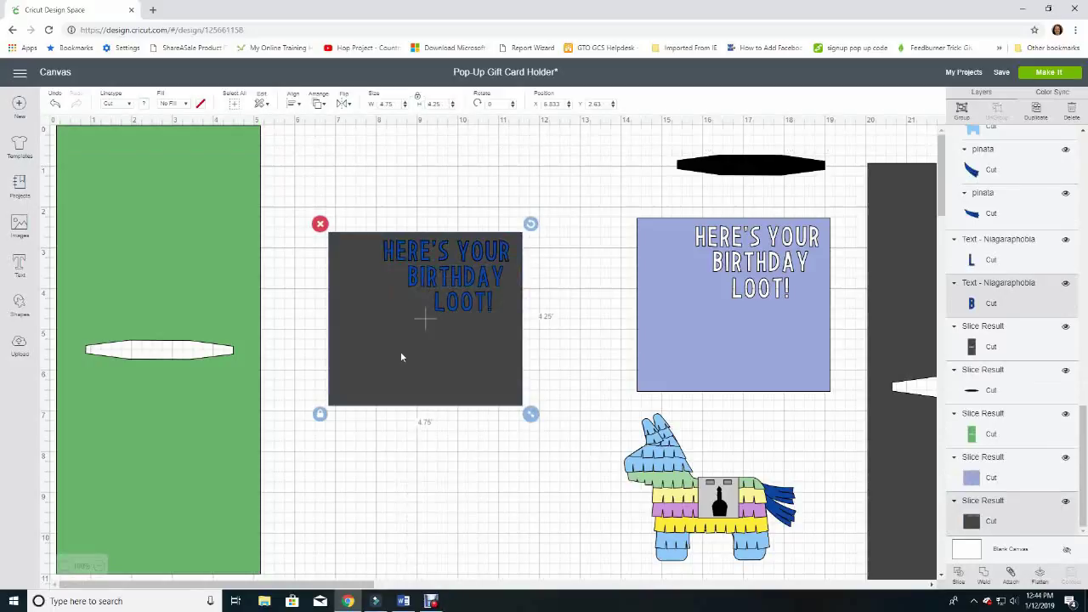
{"action": "left_click", "coordinate": [957, 574]}
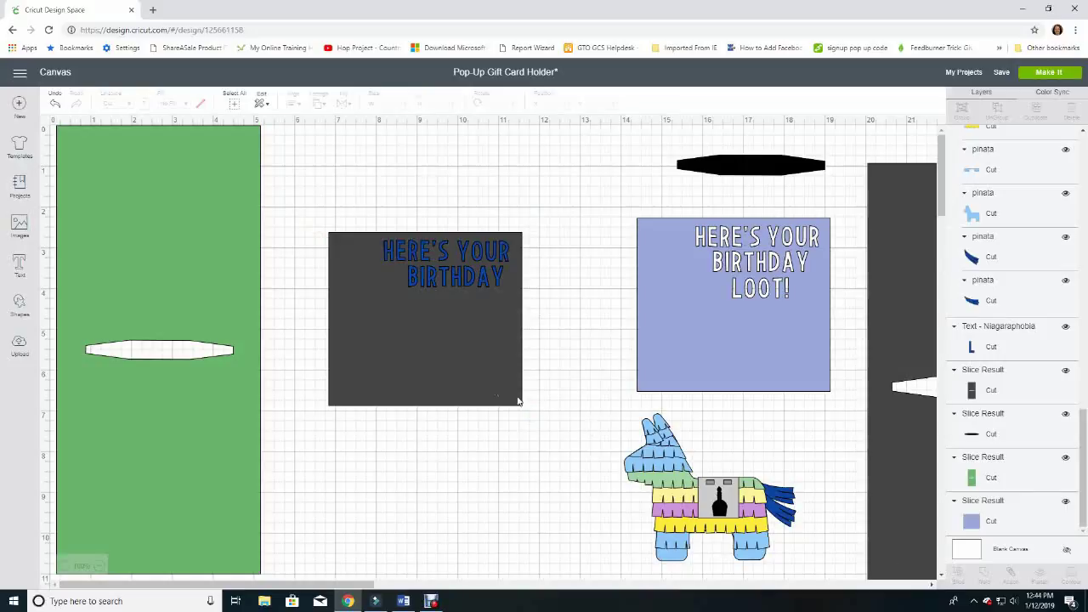
Send the dark gray panel to the back again and slice the "LOOT!" text out of it
{"action": "left_click", "coordinate": [375, 346]}
{"action": "right_click", "coordinate": [376, 346]}
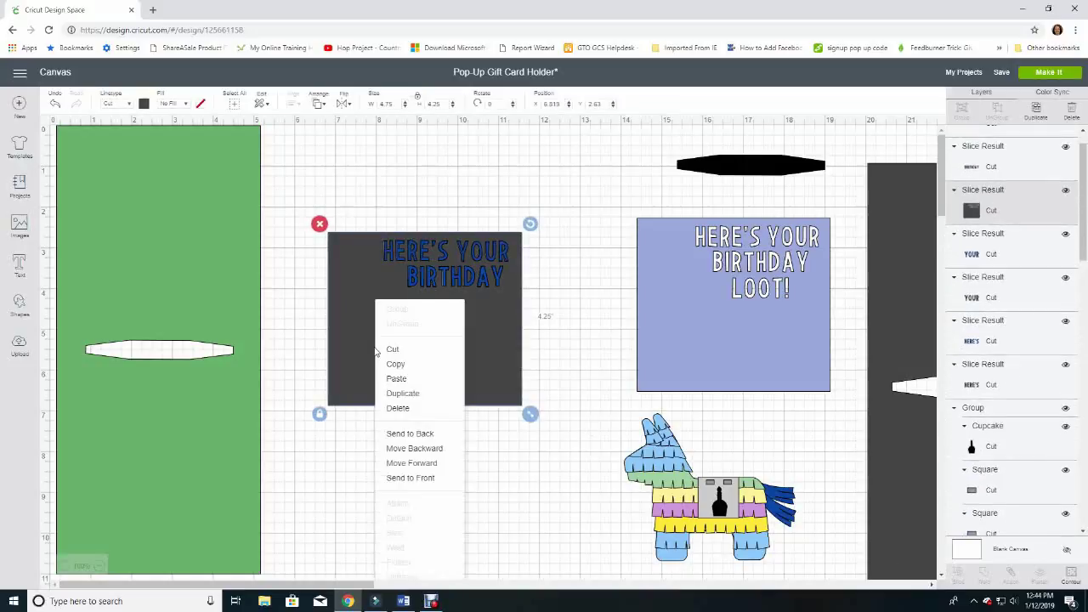
{"action": "left_click", "coordinate": [410, 433]}
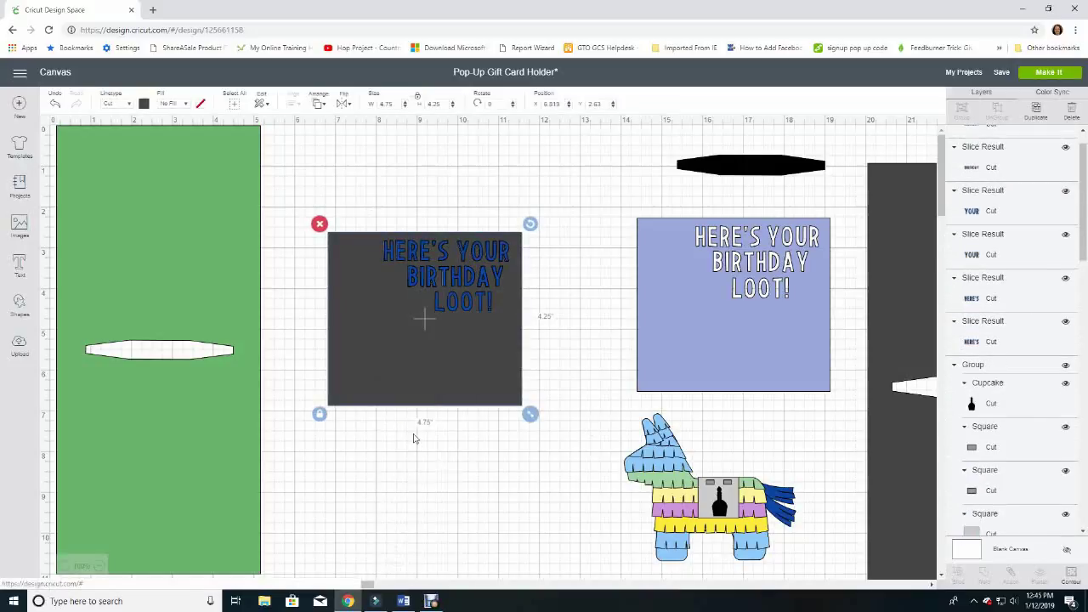
{"action": "left_click", "coordinate": [466, 306]}
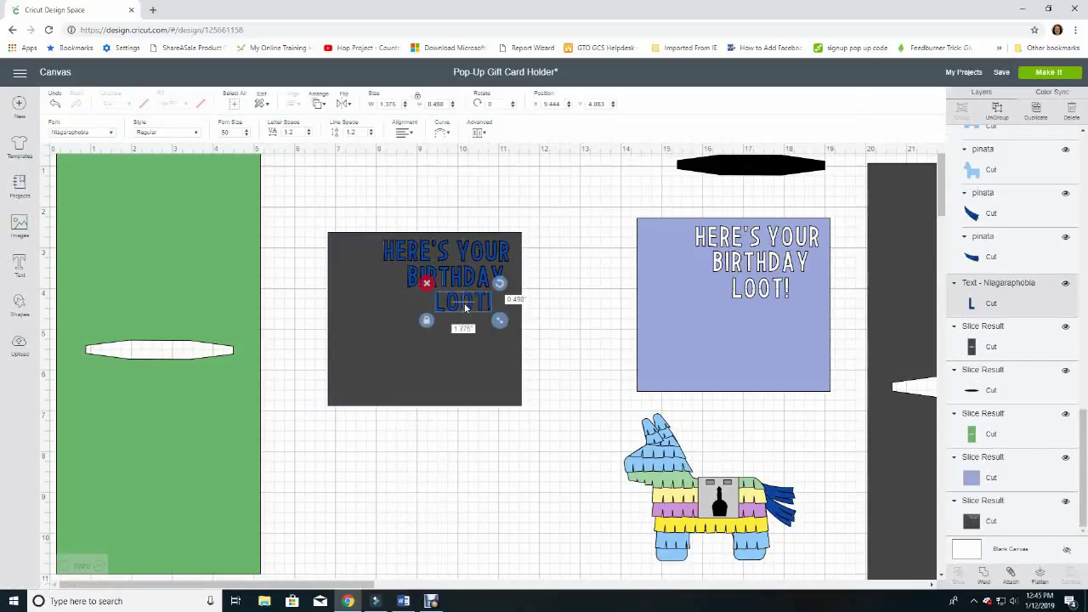
{"action": "left_click", "coordinate": [396, 350]}
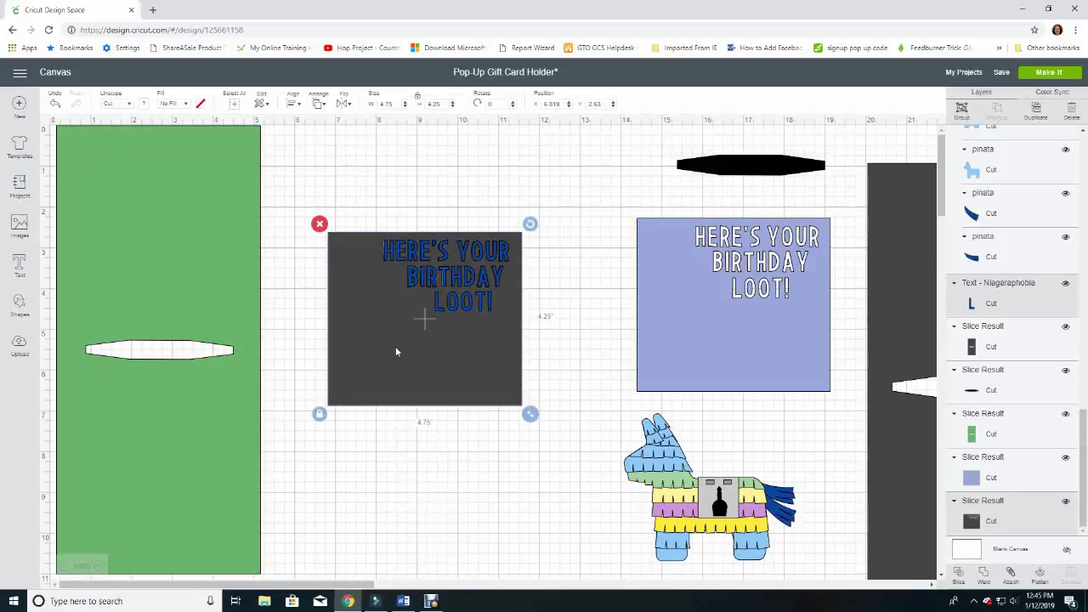
{"action": "left_click", "coordinate": [960, 580]}
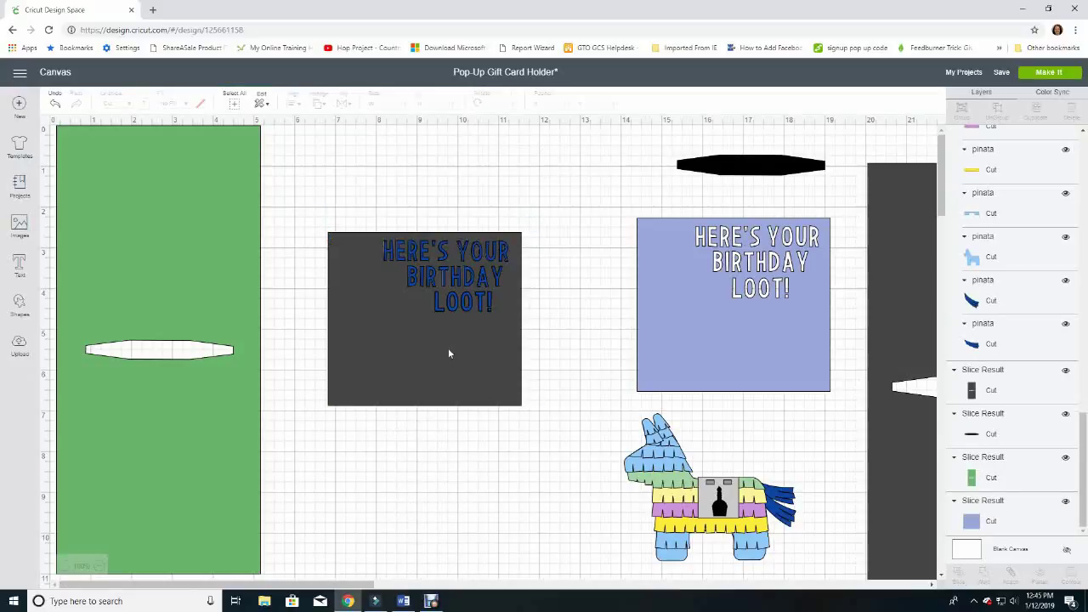
Move the dark gray panel down away from the cut-out text pieces and delete all the loose pieces
{"action": "left_click_drag", "start_coordinate": [448, 352], "coordinate": [449, 460]}
{"action": "left_click_drag", "start_coordinate": [369, 227], "coordinate": [545, 324]}
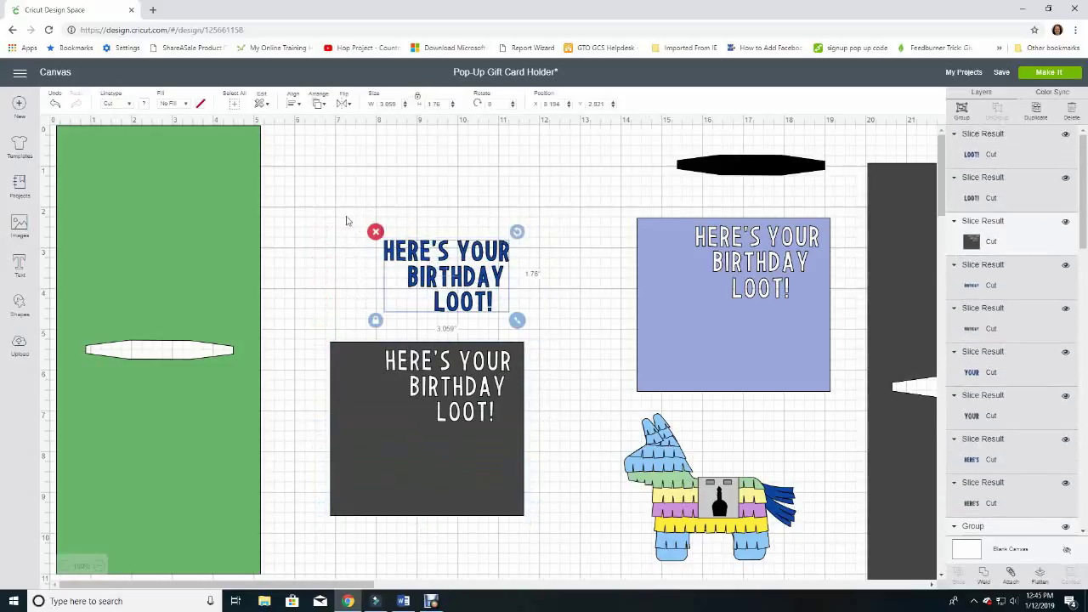
{"action": "left_click", "coordinate": [376, 232]}
Move the panel with the cut-out text up beside the green base, at about X 6.319, Y 1.644 inches
{"action": "left_click_drag", "start_coordinate": [419, 420], "coordinate": [439, 281]}
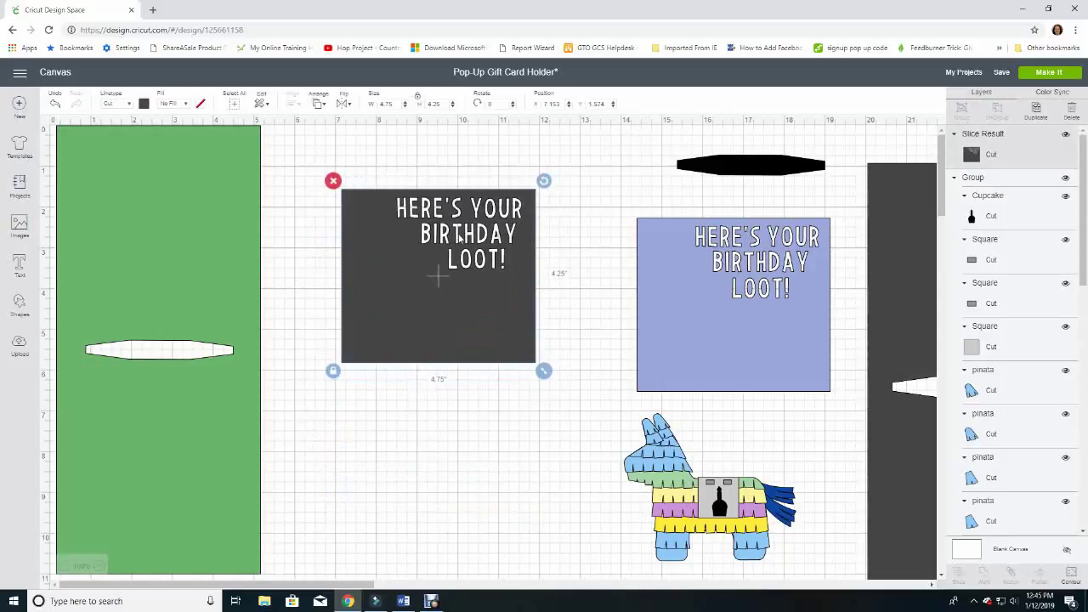
{"action": "left_click_drag", "start_coordinate": [499, 321], "coordinate": [473, 323]}
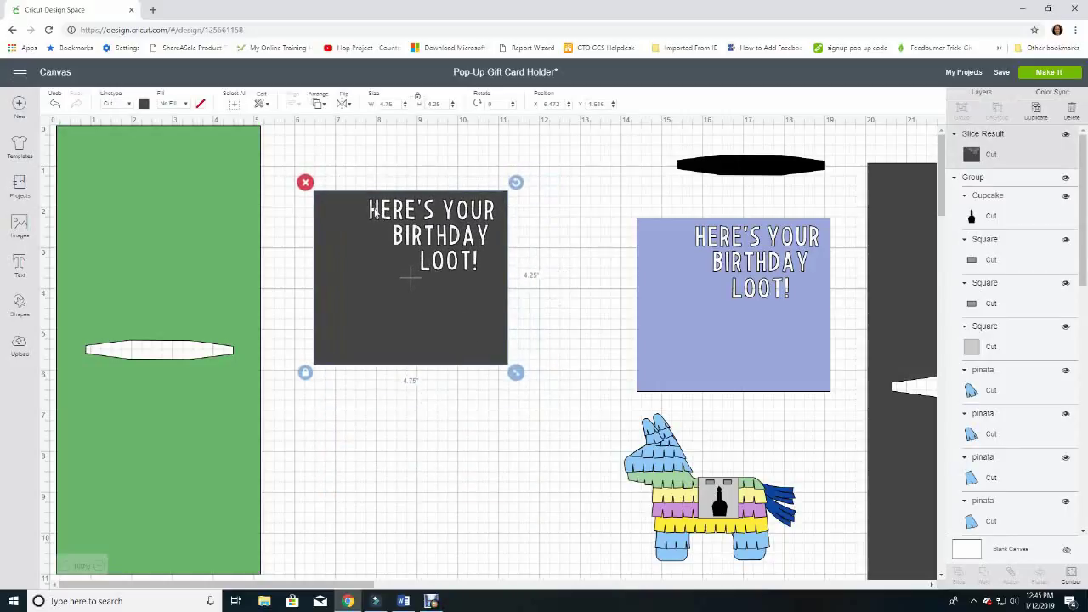
{"action": "mouse_move", "coordinate": [467, 297]}
{"action": "left_mouse_down"}
{"action": "mouse_move", "coordinate": [449, 282]}
{"action": "mouse_move", "coordinate": [464, 317]}
{"action": "left_mouse_up"}
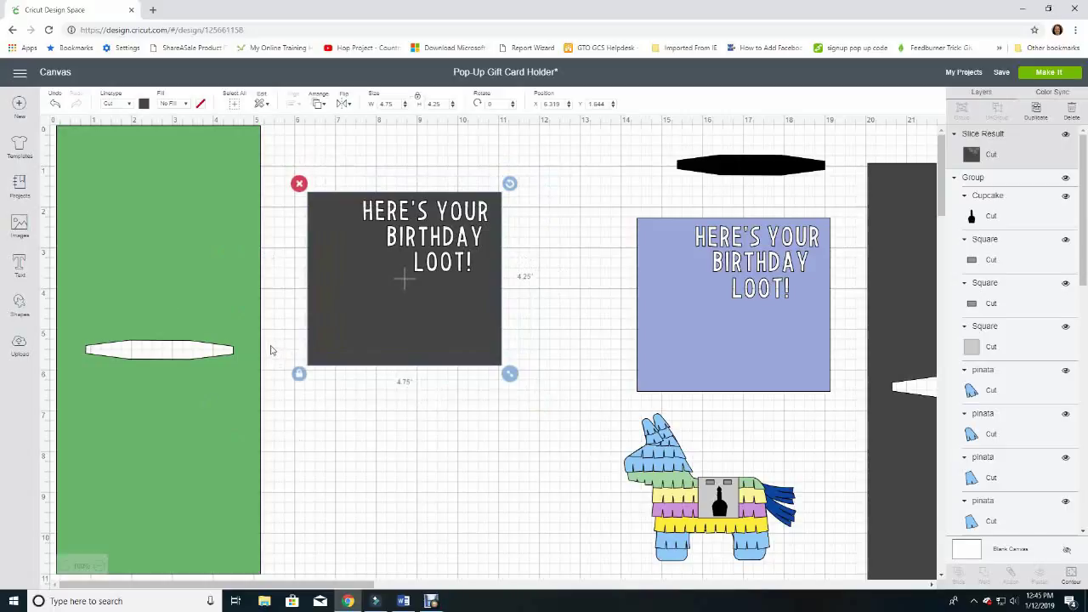
{"action": "key", "text": "ctrl+z"}
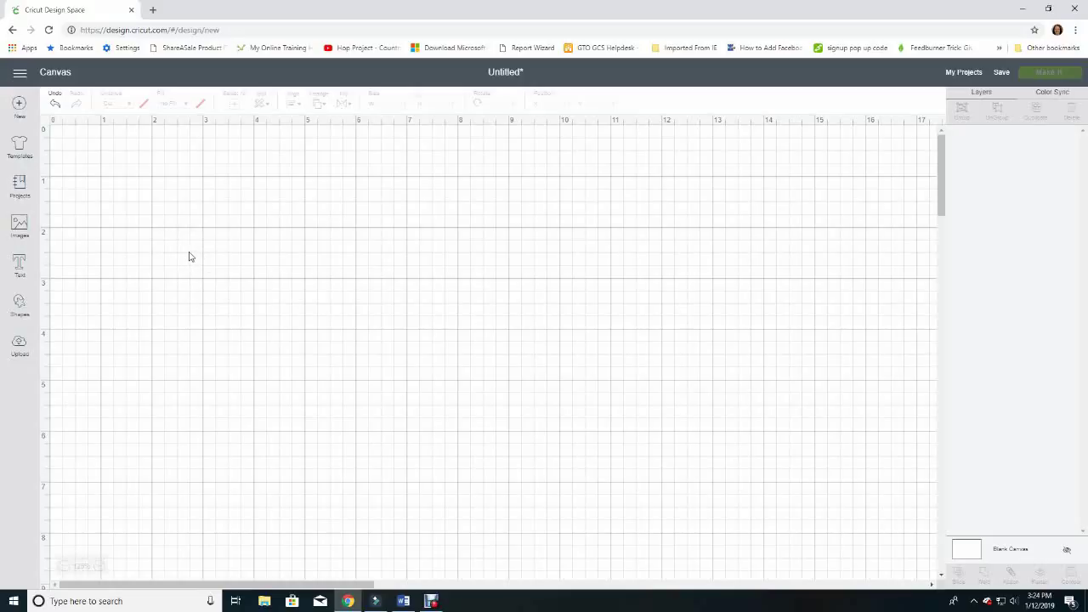
Add a square, unlock its proportions and size it to 4.75 inches wide by 4.25 inches high
{"action": "left_click", "coordinate": [18, 304]}
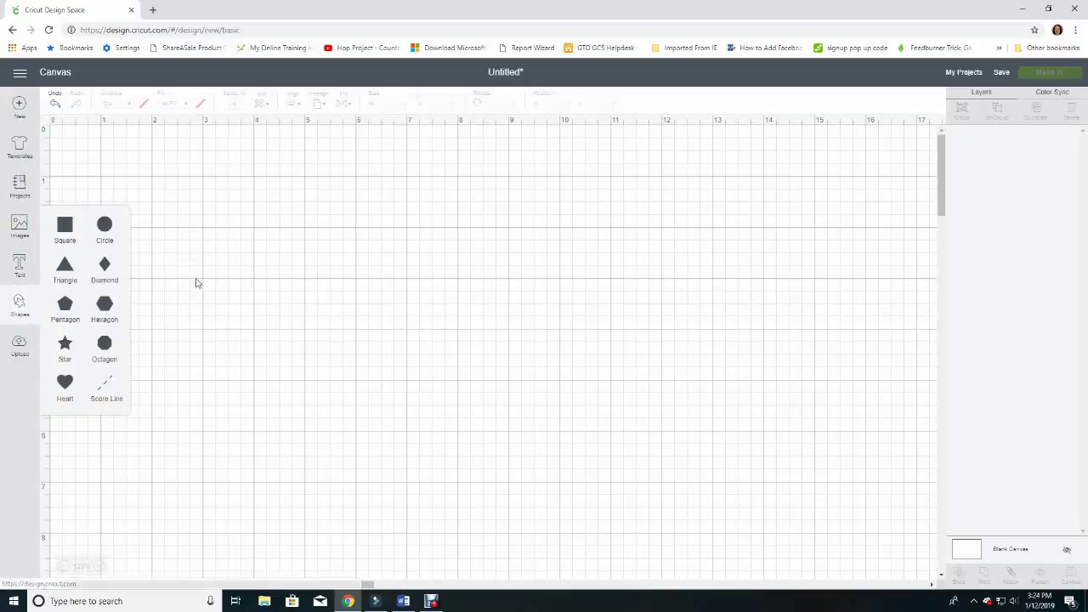
{"action": "left_click", "coordinate": [65, 228]}
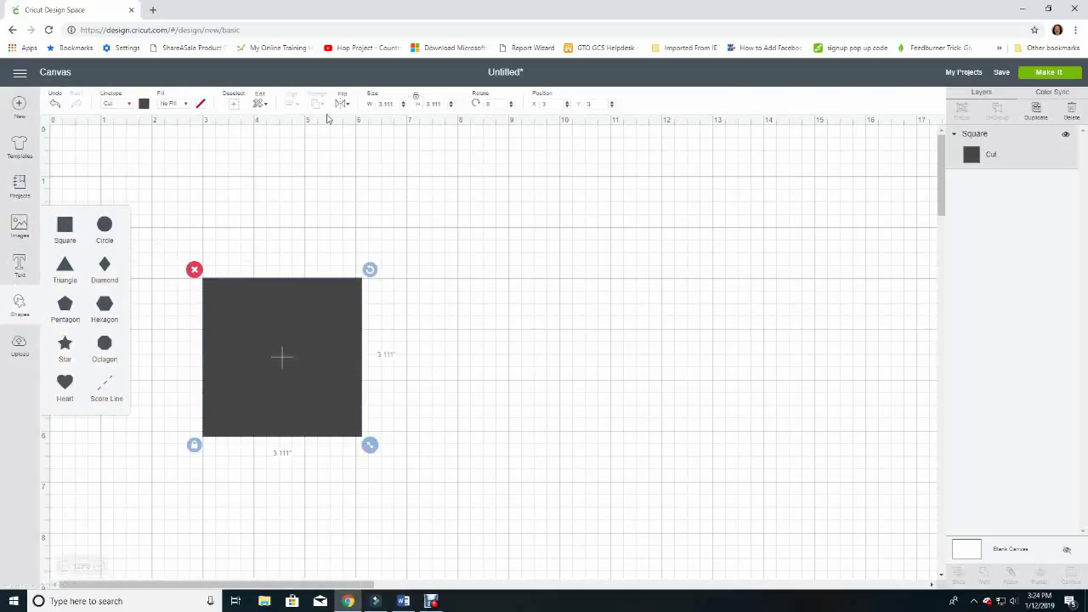
{"action": "left_click", "coordinate": [194, 445]}
{"action": "double_click", "coordinate": [380, 103]}
{"action": "type", "text": "4.75"}
{"action": "key", "text": "Tab"}
{"action": "type", "text": "4"}
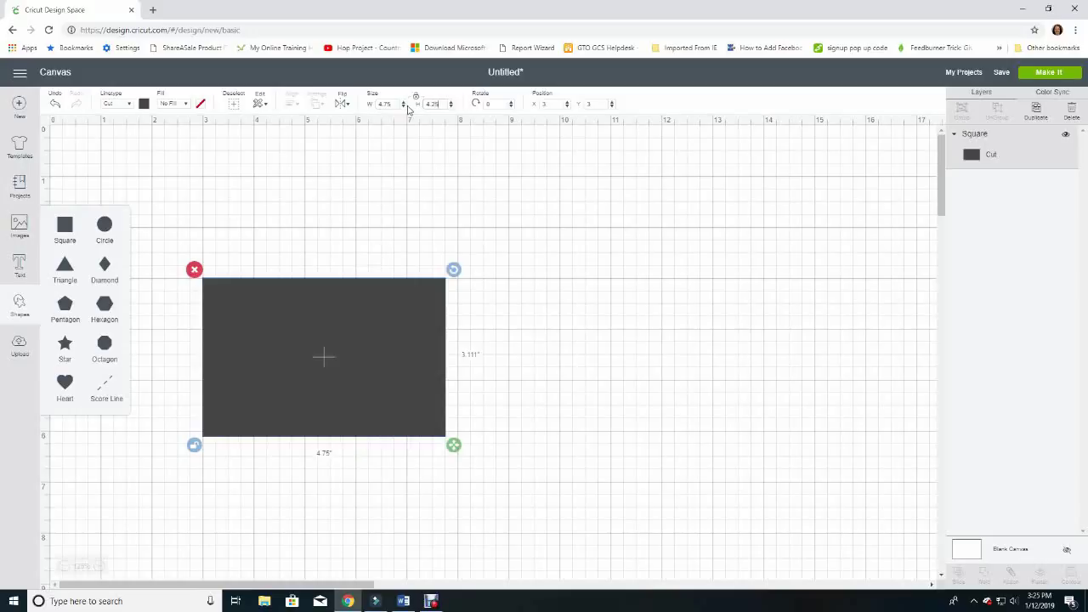
{"action": "key", "text": "Return"}
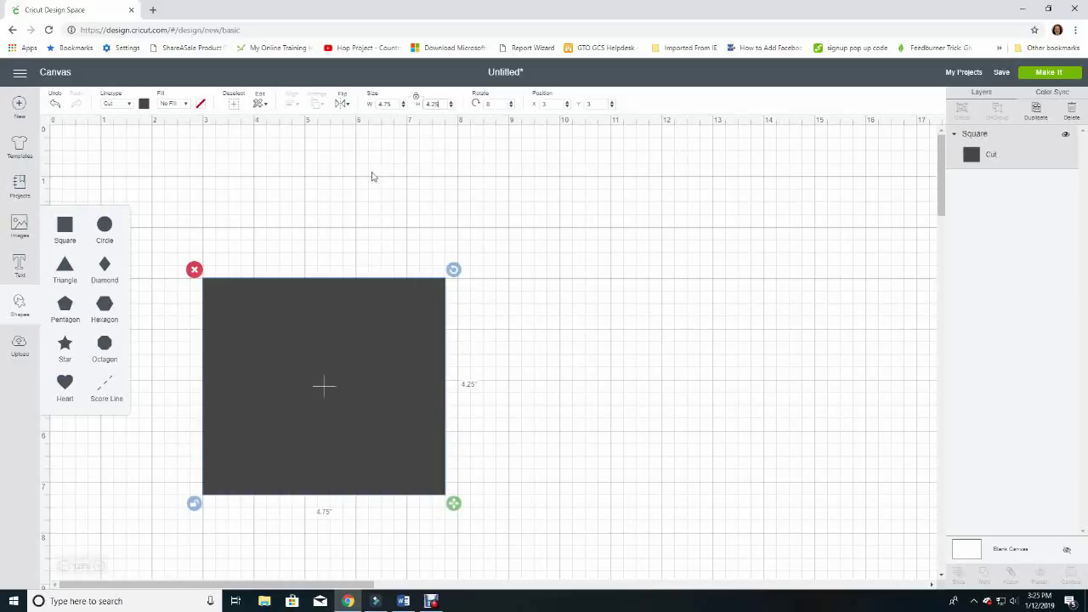
Recolor the 4.75 by 4.25 inch panel light green and move it to about X 4.533, Y 0.722 inches
{"action": "left_click_drag", "start_coordinate": [324, 392], "coordinate": [327, 297]}
{"action": "left_click", "coordinate": [146, 103]}
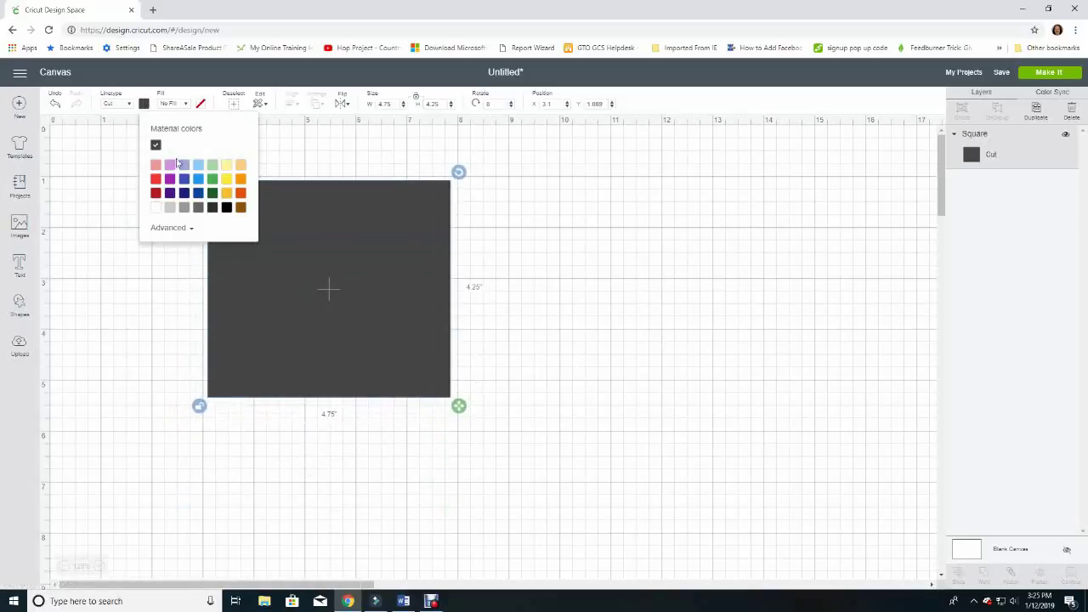
{"action": "left_click", "coordinate": [211, 166]}
{"action": "left_click", "coordinate": [531, 260]}
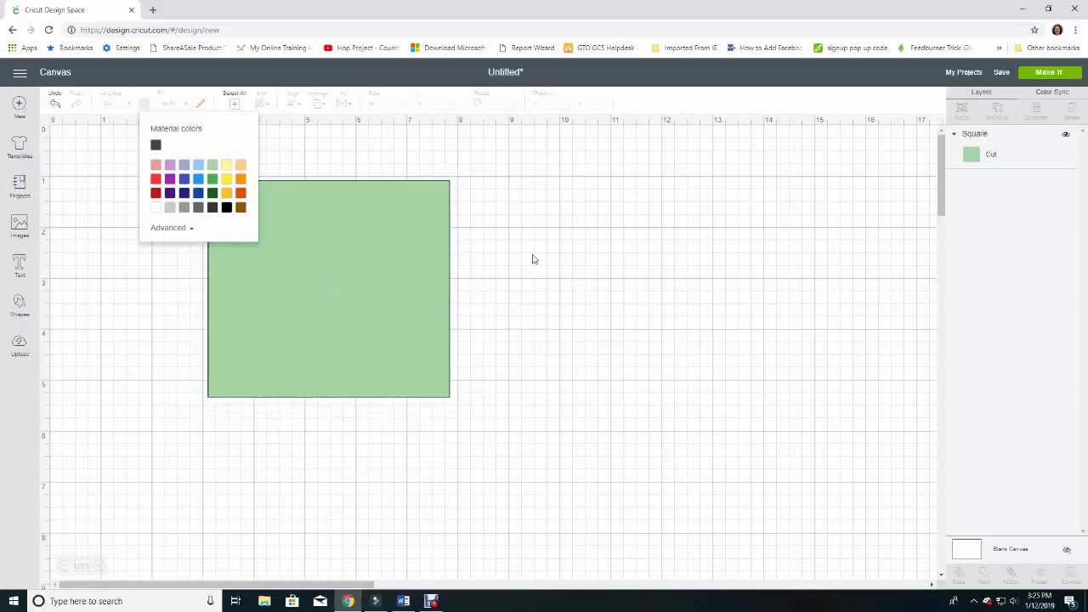
{"action": "left_click_drag", "start_coordinate": [357, 271], "coordinate": [426, 244]}
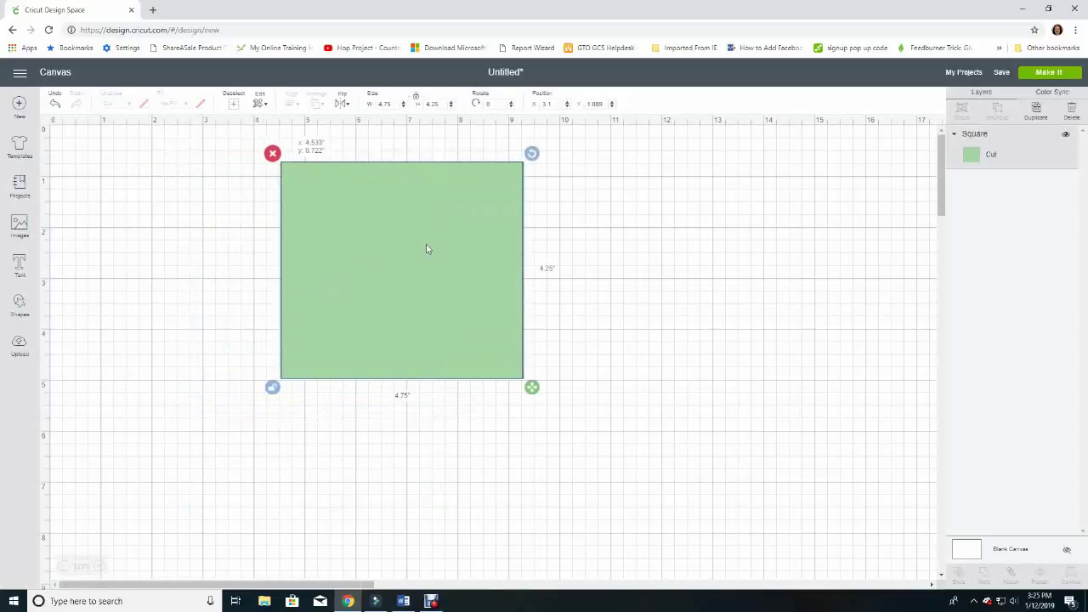
Add a second square and a triangle, and move the new square beside the green panel at about X 0.933, Y 2.044 inches
{"action": "left_click", "coordinate": [34, 313]}
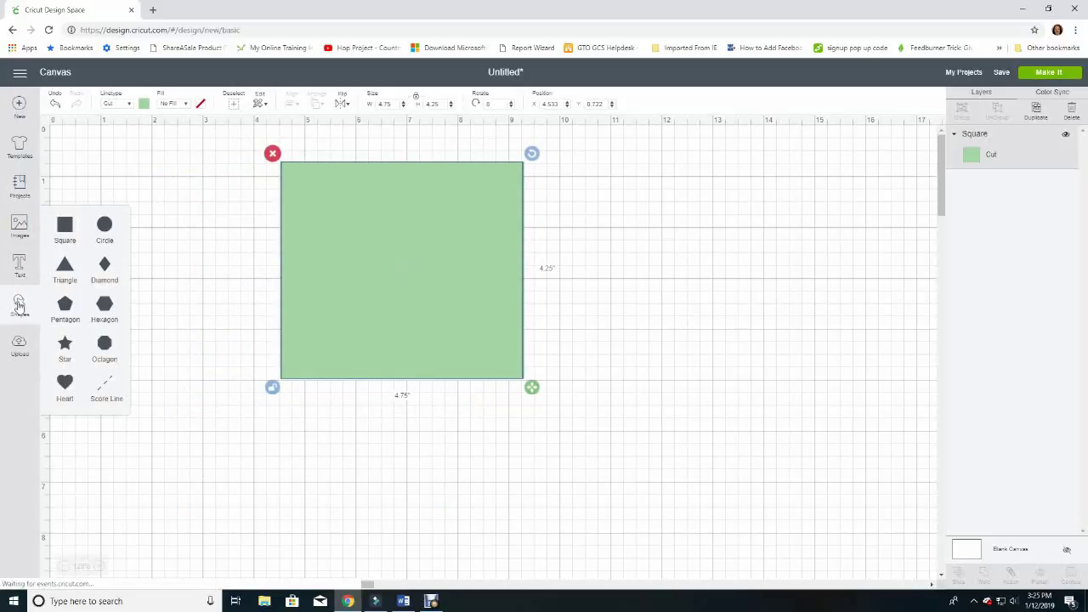
{"action": "left_click", "coordinate": [65, 226]}
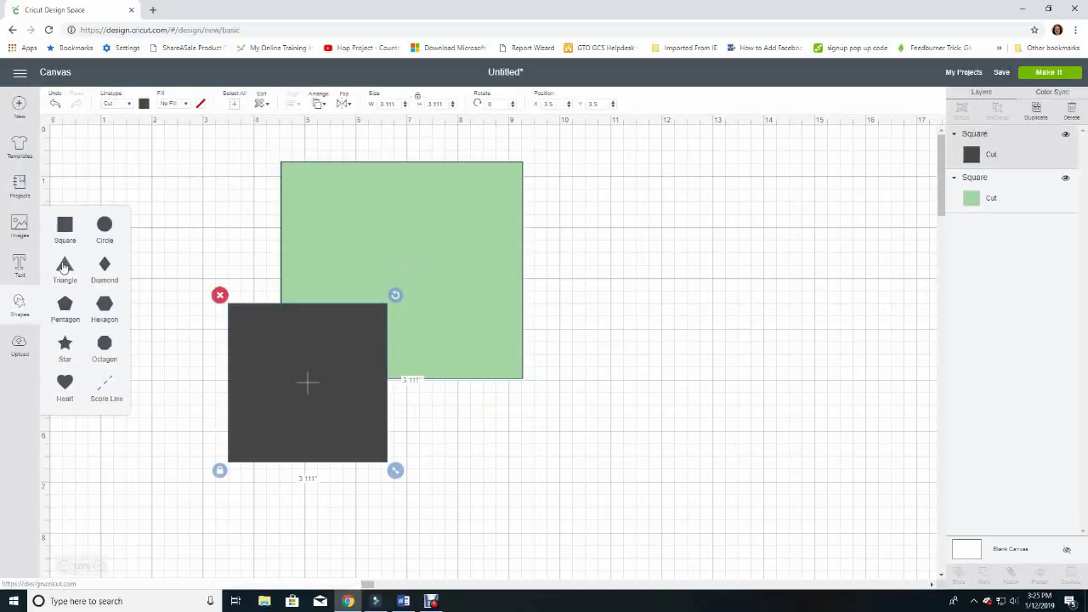
{"action": "left_click", "coordinate": [65, 265]}
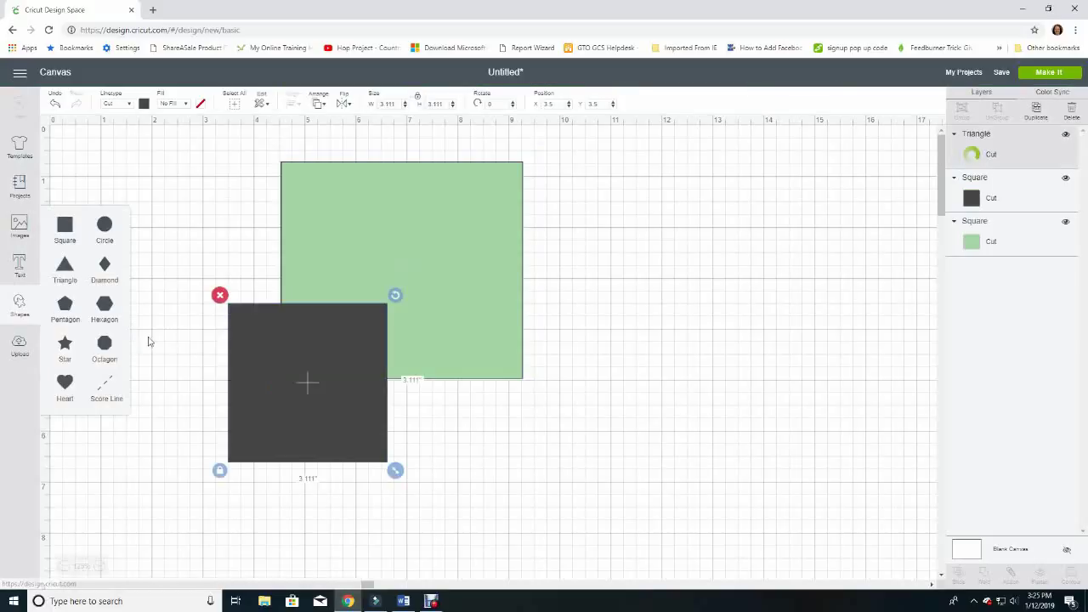
{"action": "left_click_drag", "start_coordinate": [250, 350], "coordinate": [118, 275]}
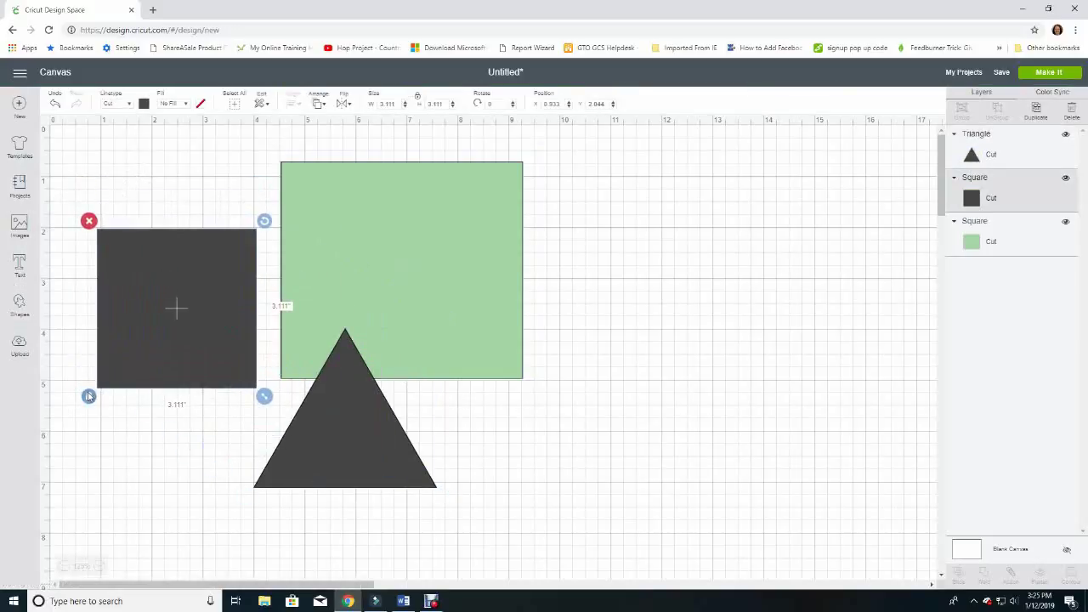